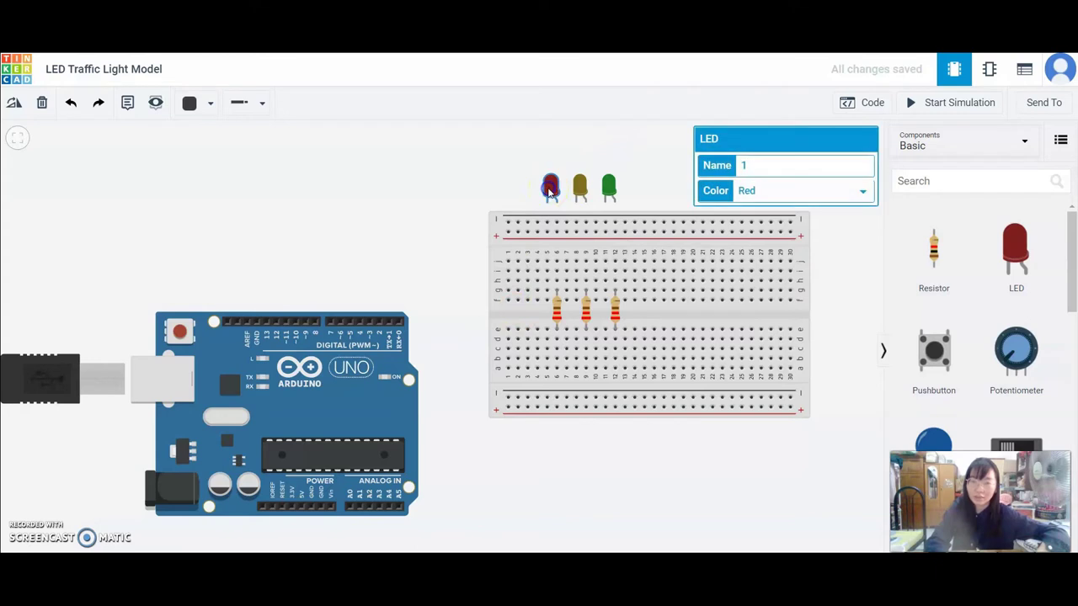
left_click(578, 187)
left_click(607, 188)
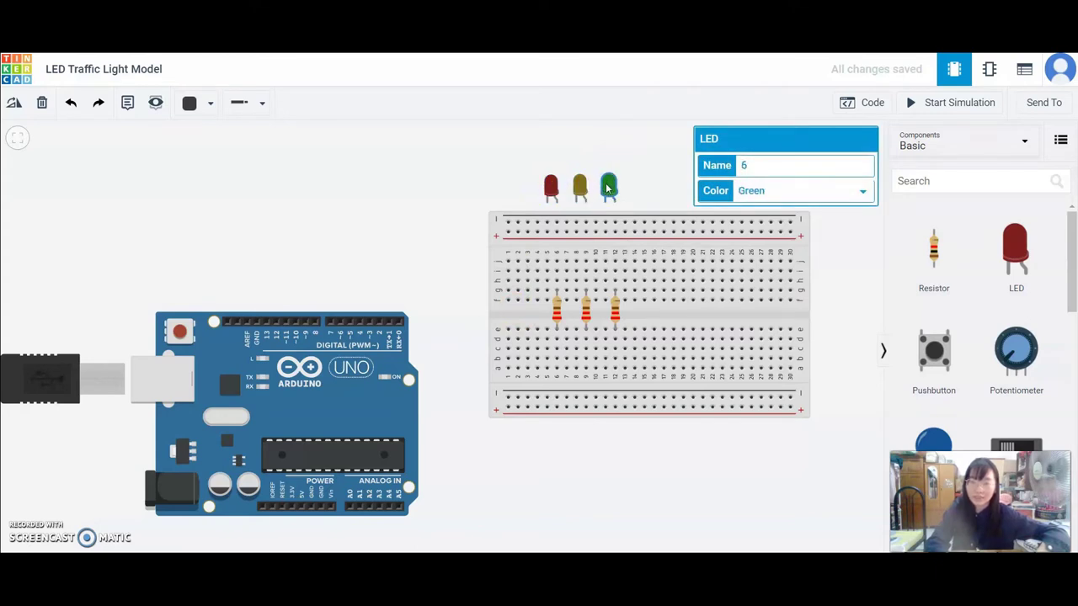
left_click(557, 310)
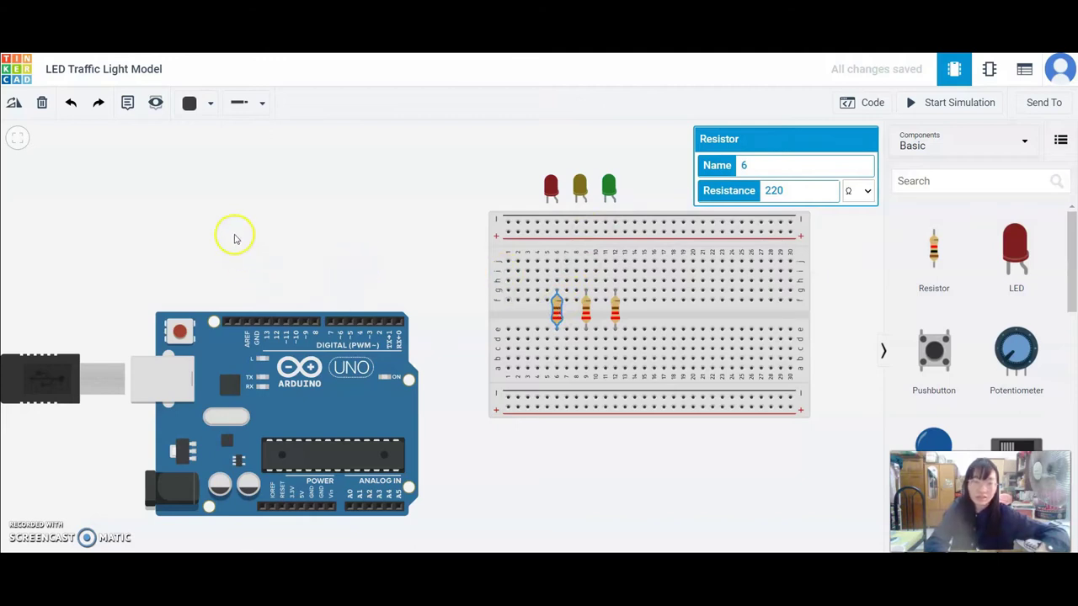
Step: Run a black wire from the Arduino's digital-side GND pin to the breadboard's upper negative rail, with a right-angle corner
left_click(257, 323)
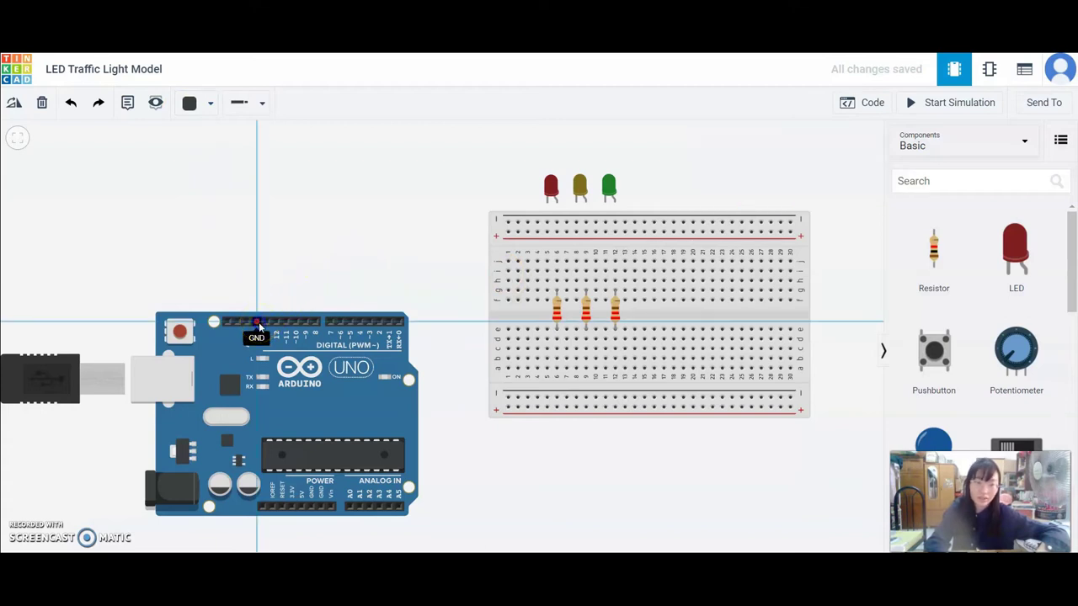
left_click_drag(257, 325, 258, 221)
left_click(258, 218)
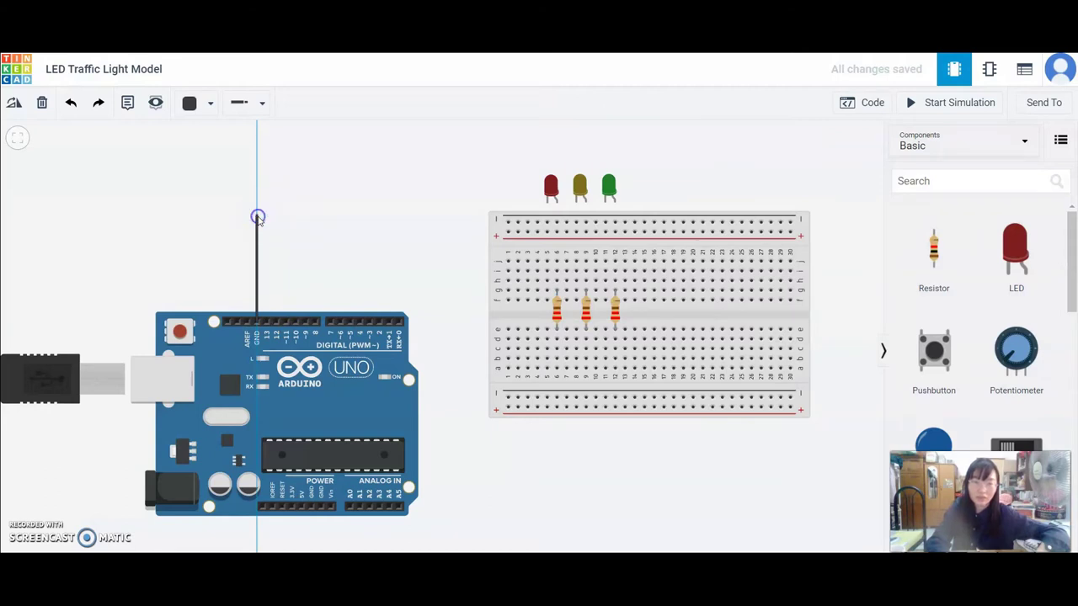
left_click(508, 223)
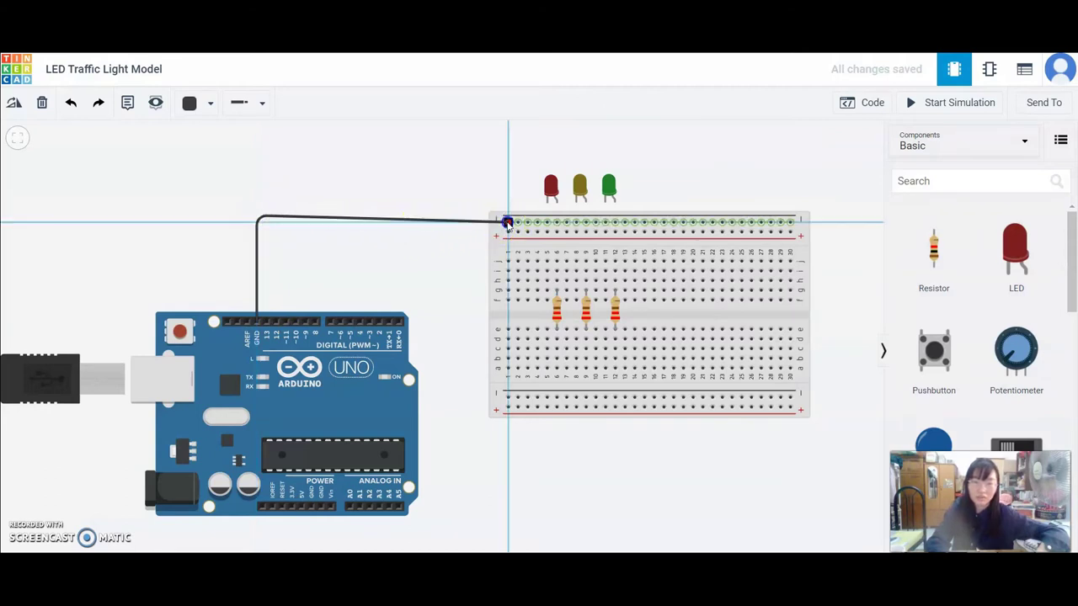
left_click_drag(256, 217, 257, 223)
left_click(485, 210)
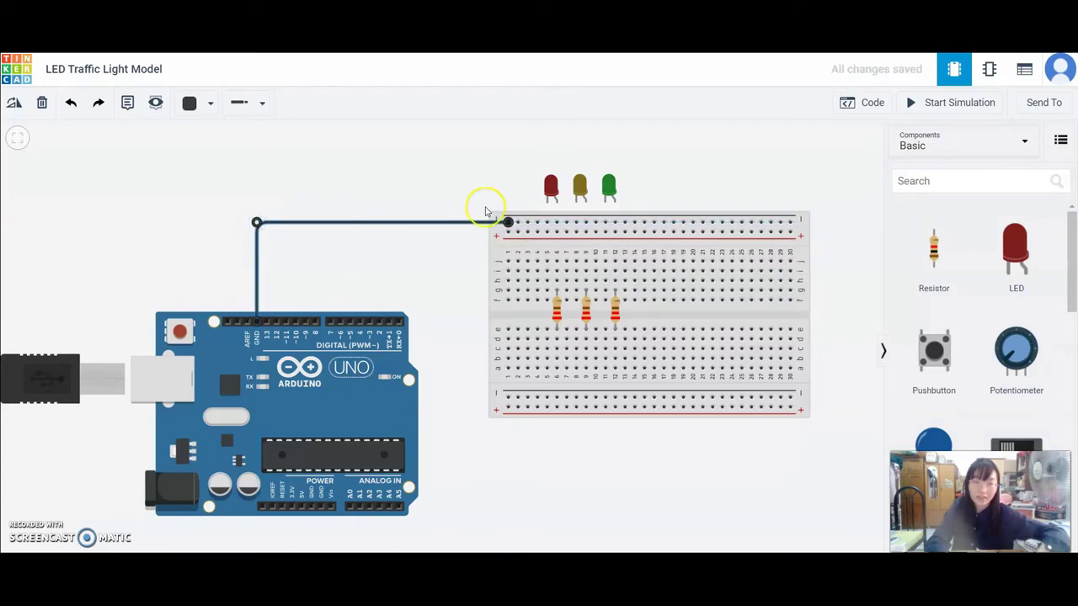
Step: Wire the red LED's cathode to the upper negative rail in black and its anode to the first resistor's upper terminal in red
left_click(547, 203)
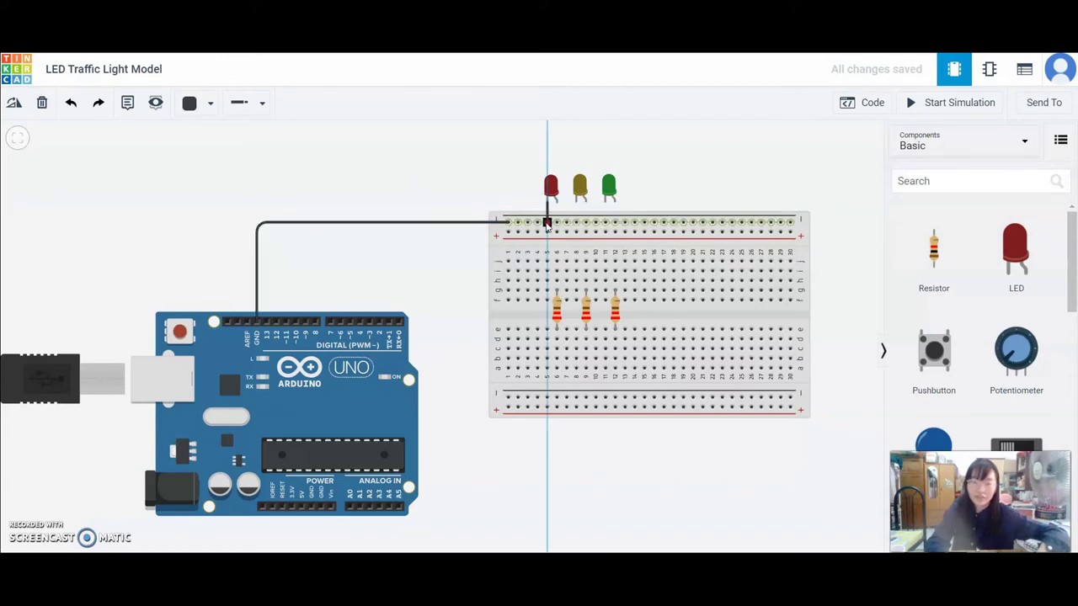
left_click(546, 223)
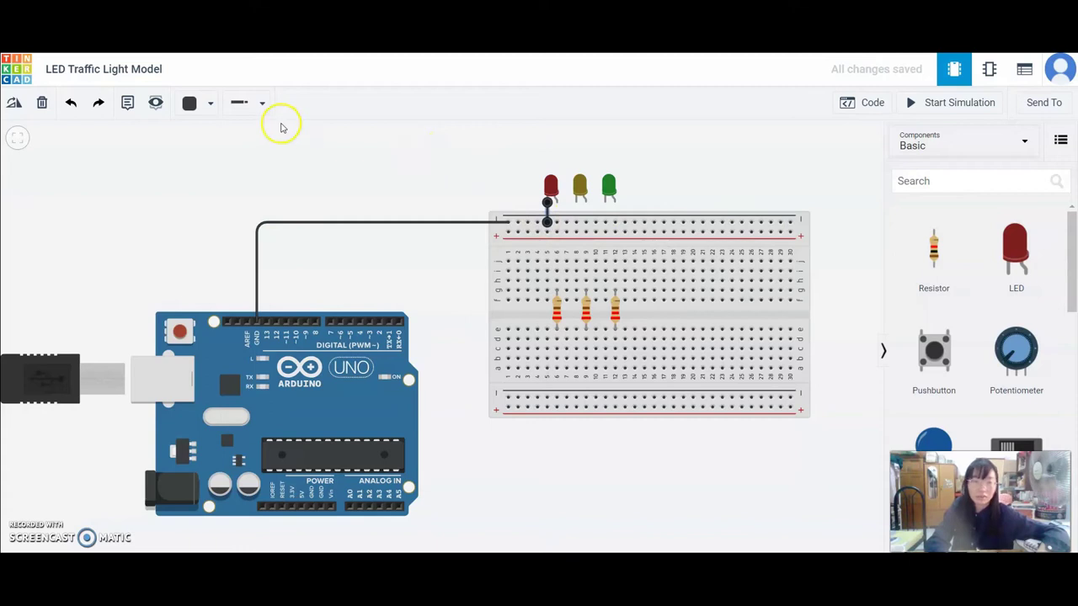
left_click(189, 103)
left_click(203, 107)
left_click(202, 106)
left_click(211, 171)
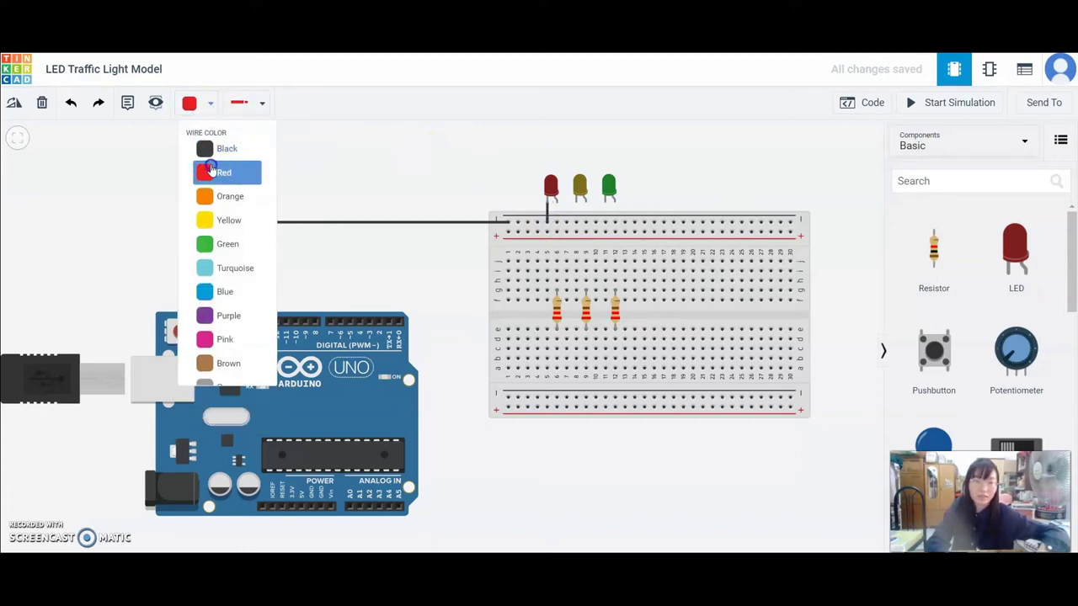
left_click(556, 202)
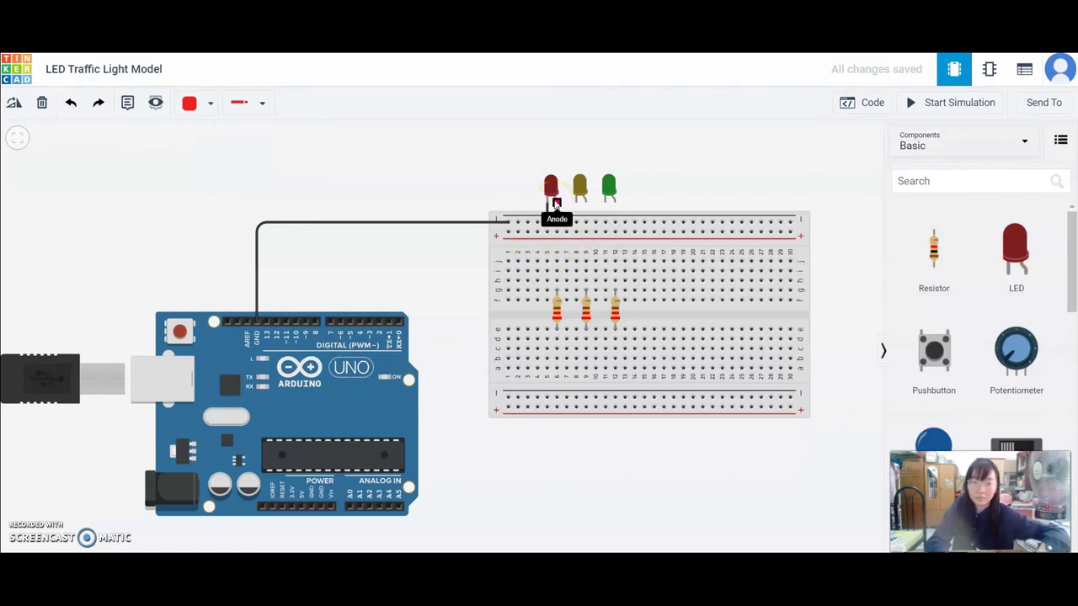
left_click(555, 203)
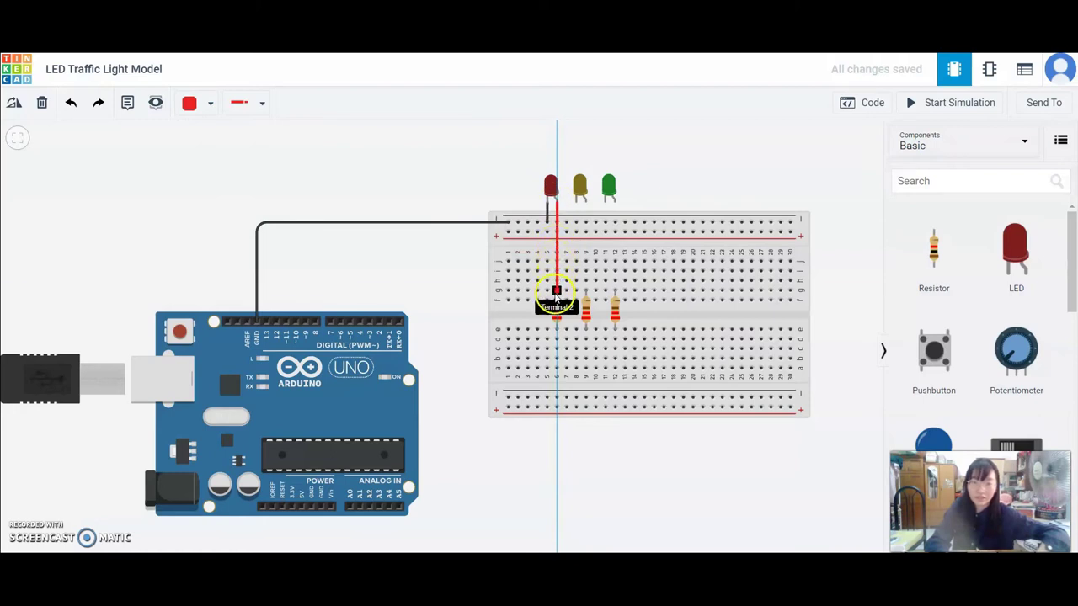
left_click(556, 292)
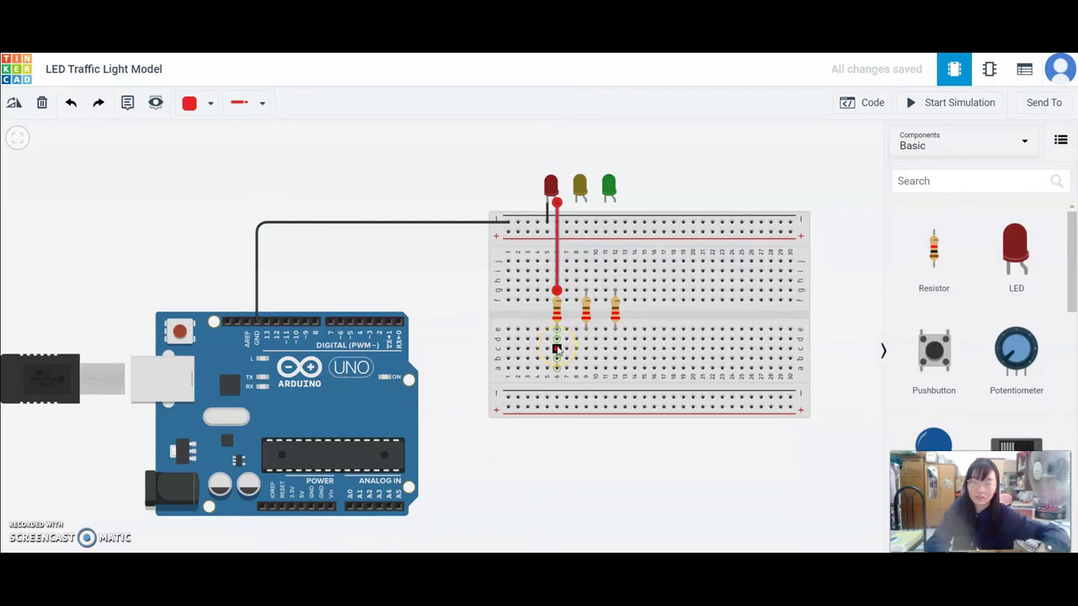
Step: Route a red wire from hole c6 below the first resistor around the breadboard to the Arduino's digital pin 13
left_click(556, 349)
left_click(556, 368)
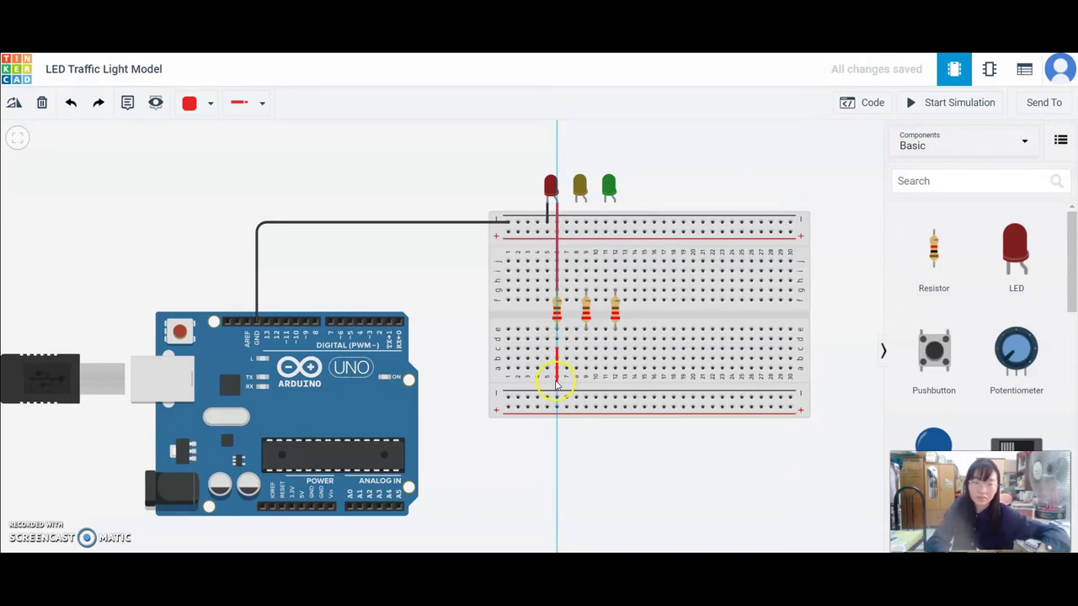
left_click(556, 383)
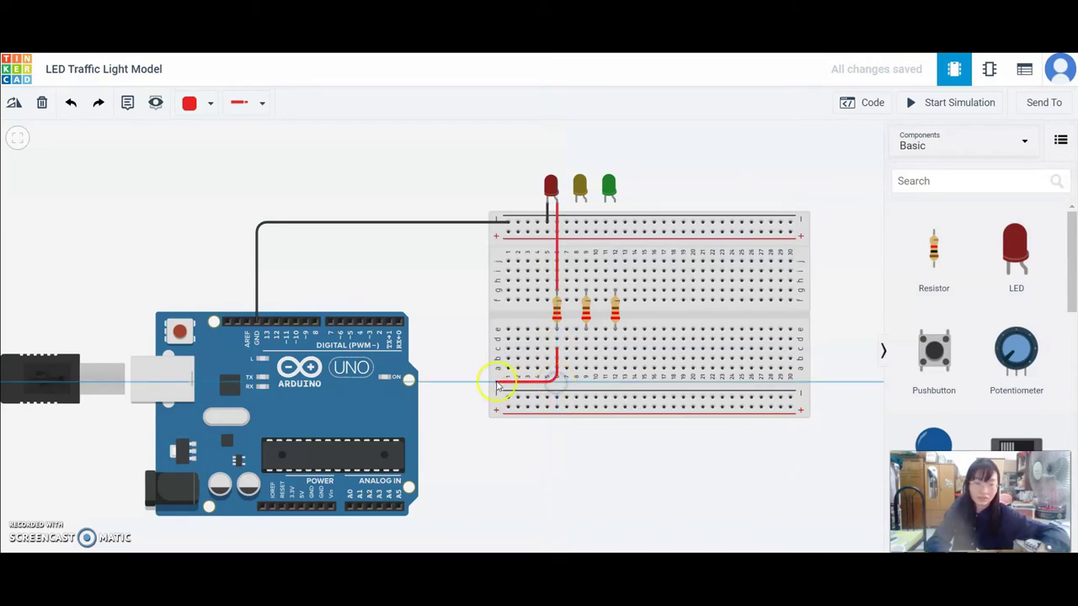
left_click(447, 383)
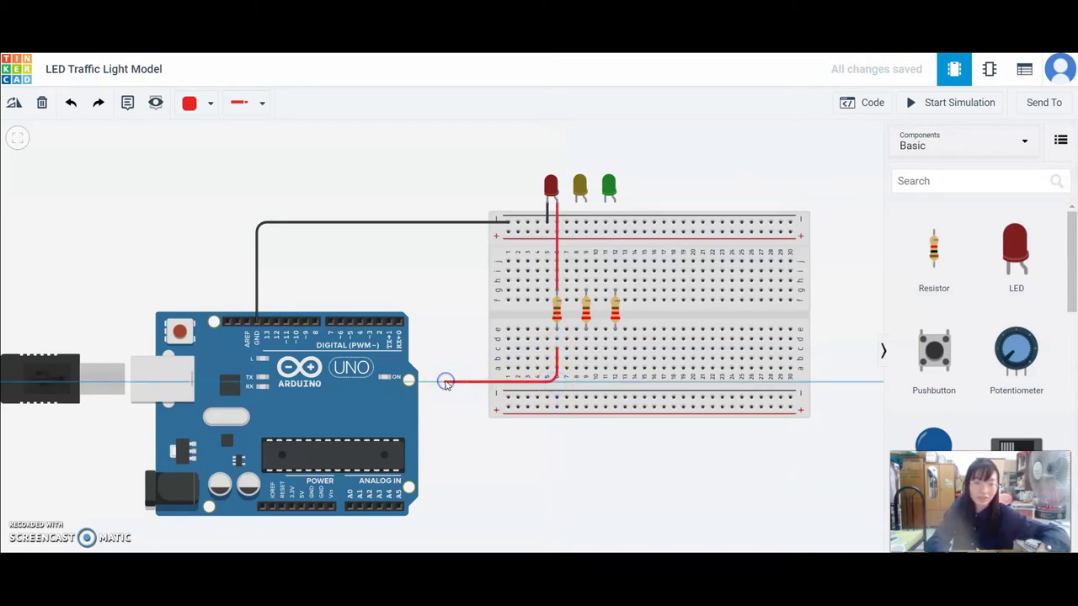
left_click(444, 250)
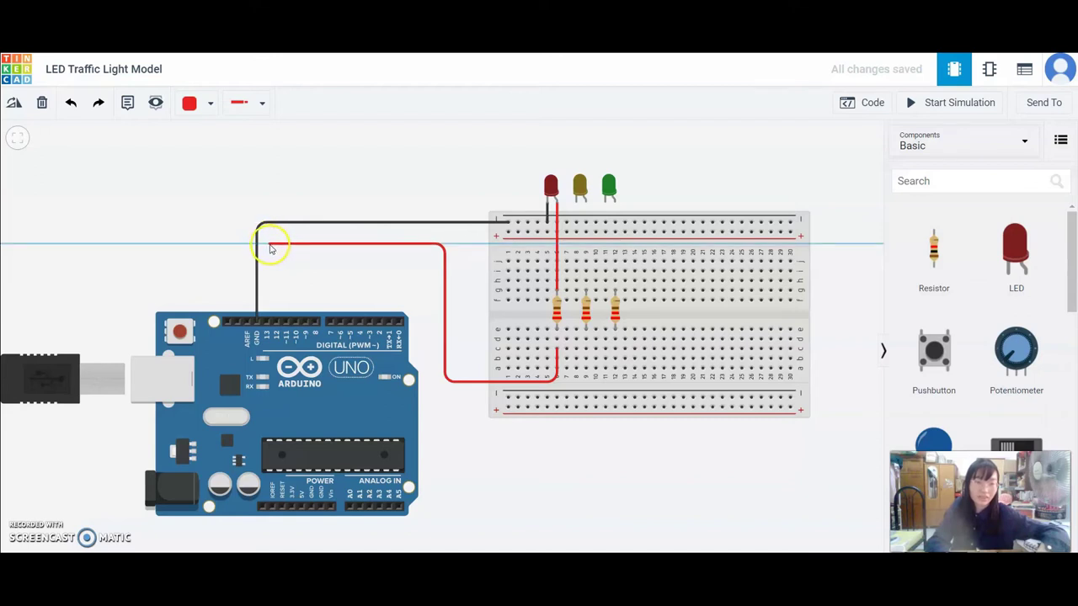
left_click(268, 245)
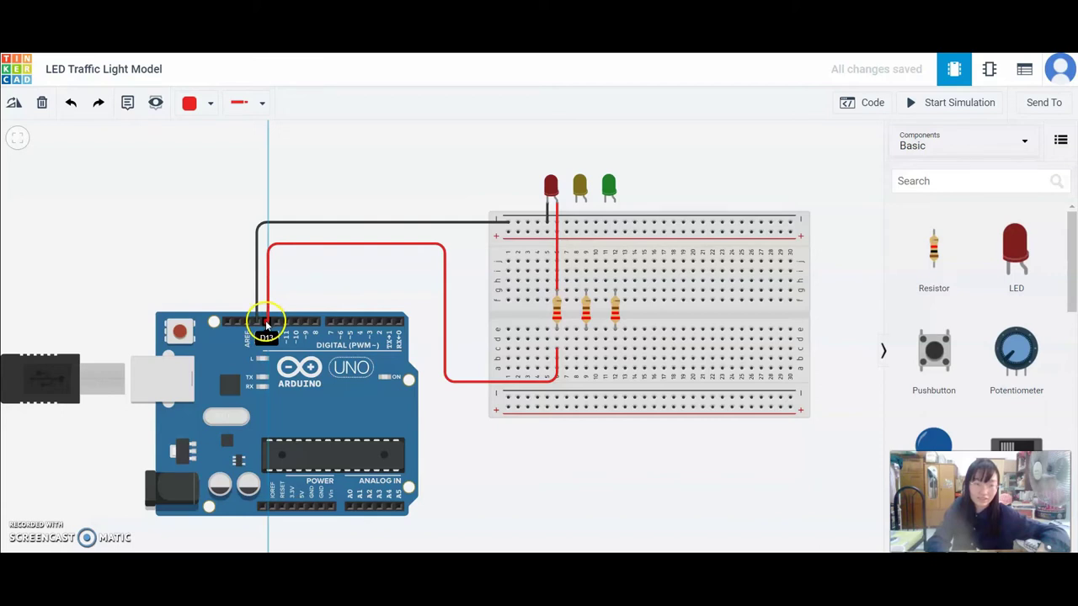
left_click(266, 323)
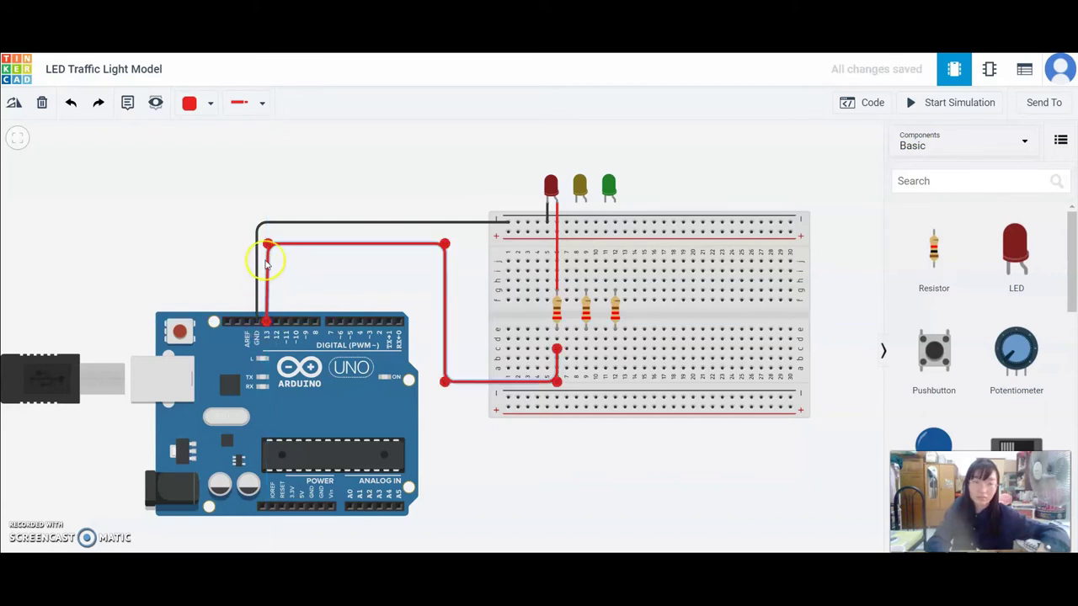
left_click(264, 181)
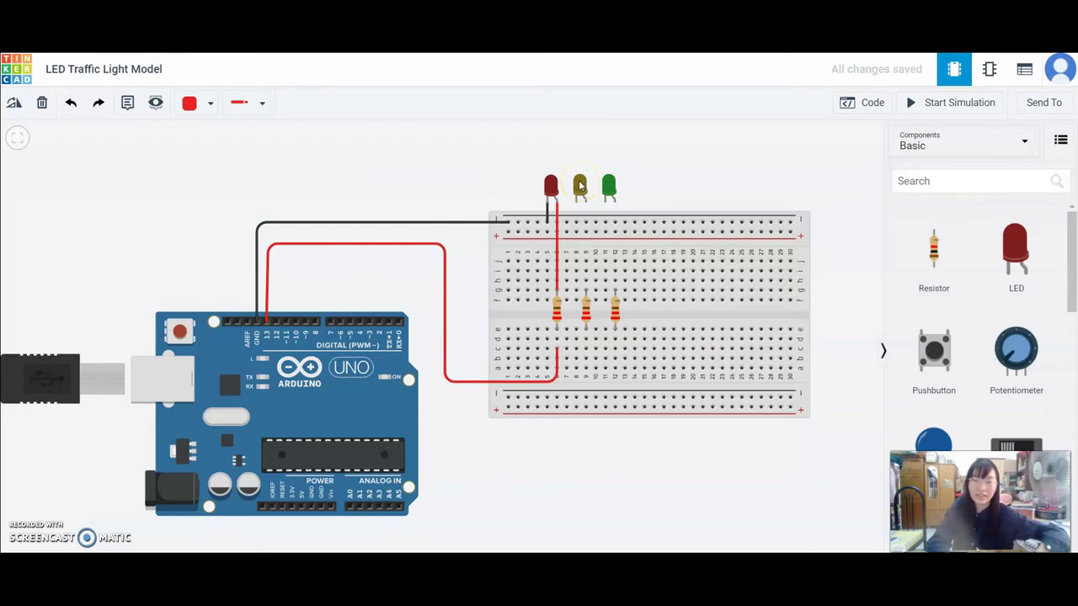
Step: Set the color for new wires back to black
left_click(197, 106)
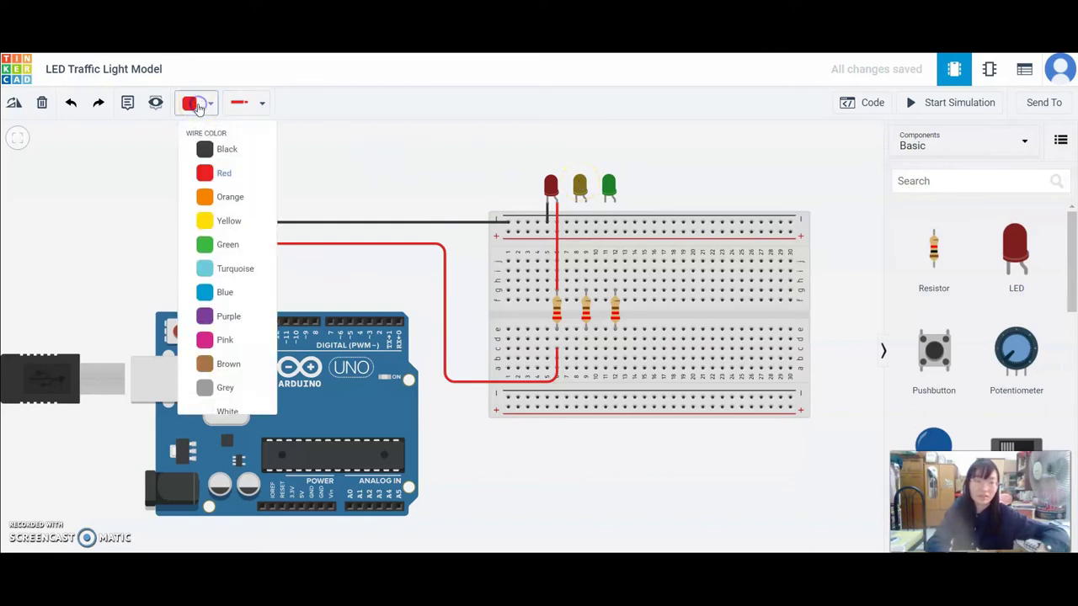
left_click(207, 108)
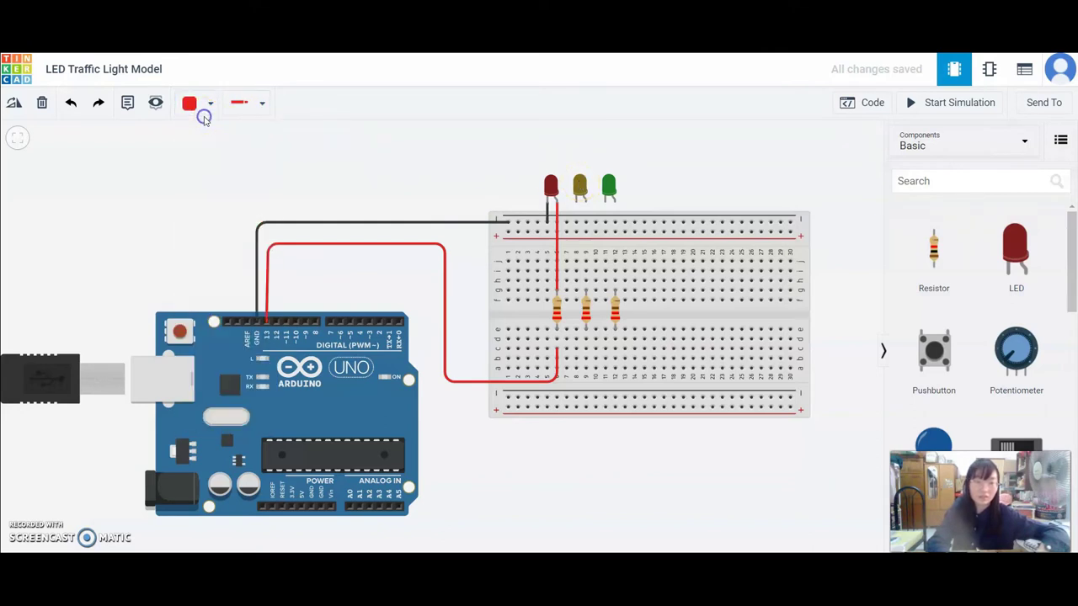
left_click(199, 105)
left_click(210, 149)
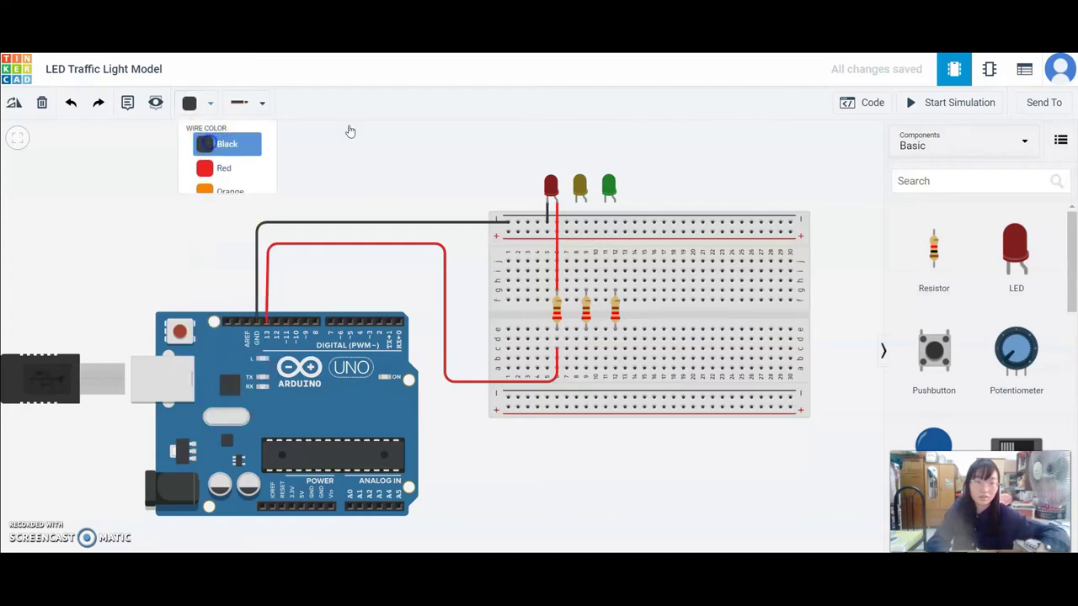
left_click(576, 206)
left_click(577, 232)
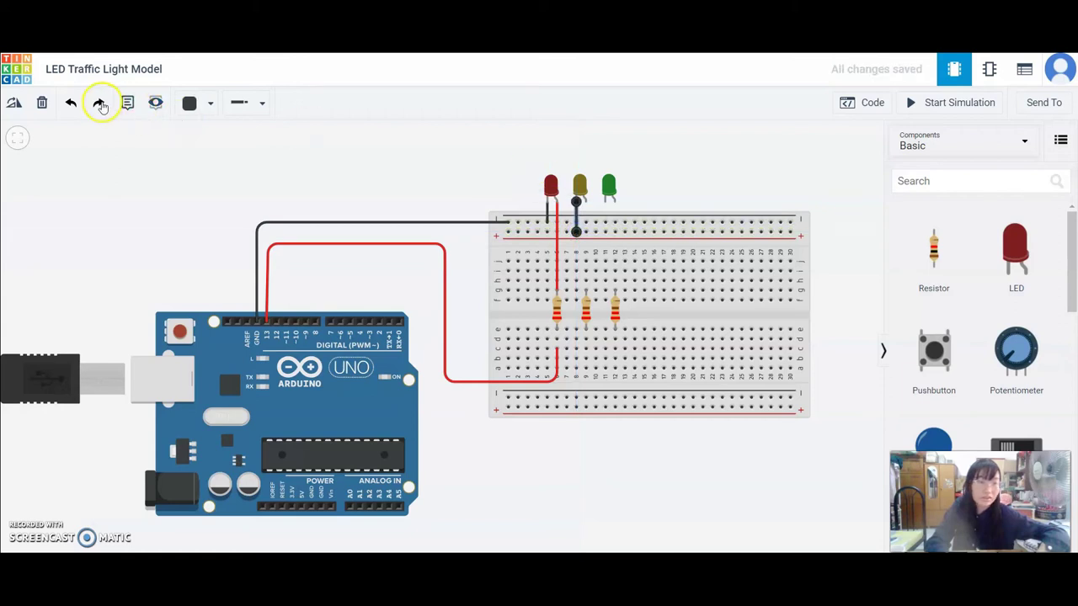
left_click(71, 103)
Step: Wire the yellow LED's cathode to the upper negative rail in black and its anode to the middle resistor's upper terminal in yellow
left_click(577, 202)
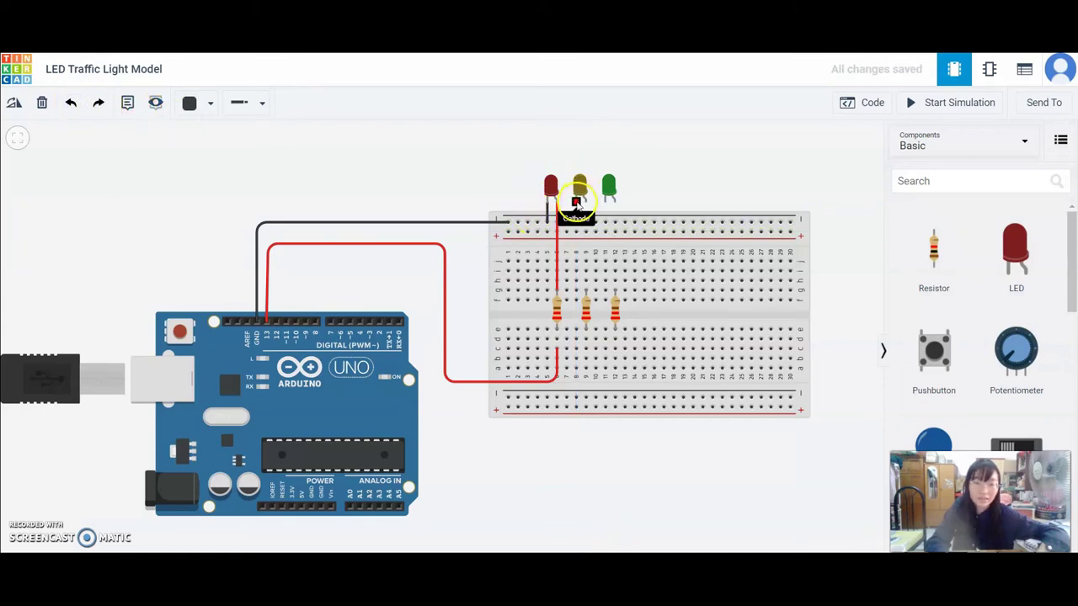
left_click(577, 223)
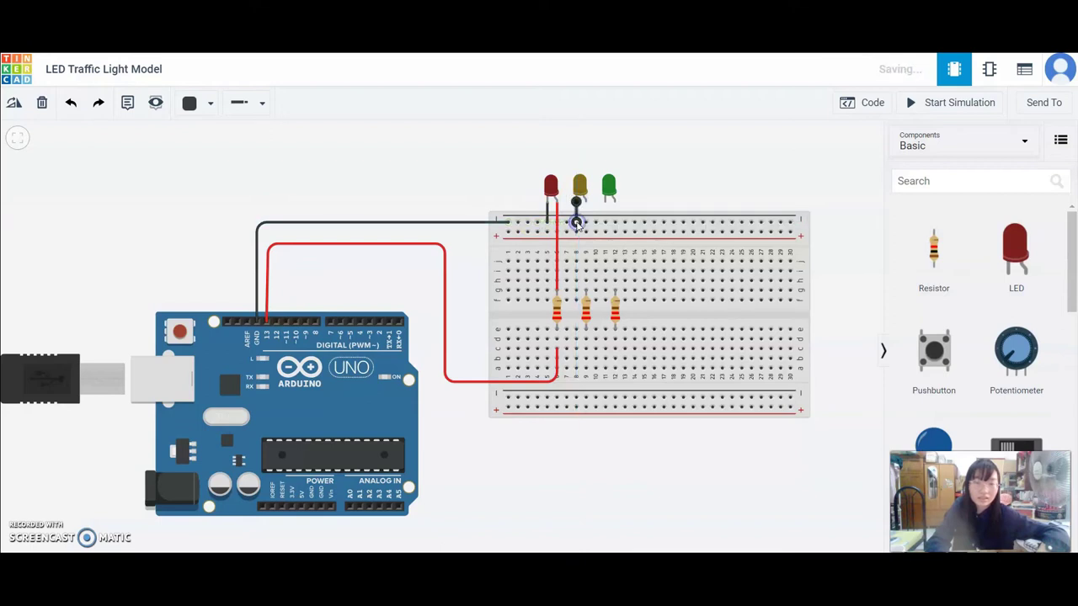
left_click(192, 103)
left_click(212, 222)
left_click_drag(211, 145, 233, 153)
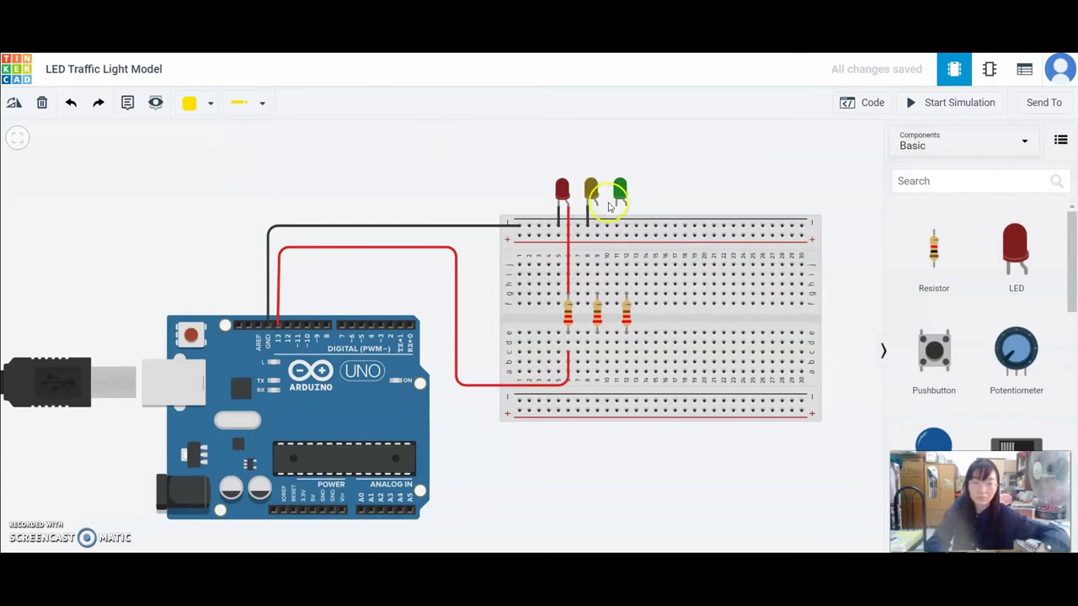
left_click_drag(598, 207, 598, 294)
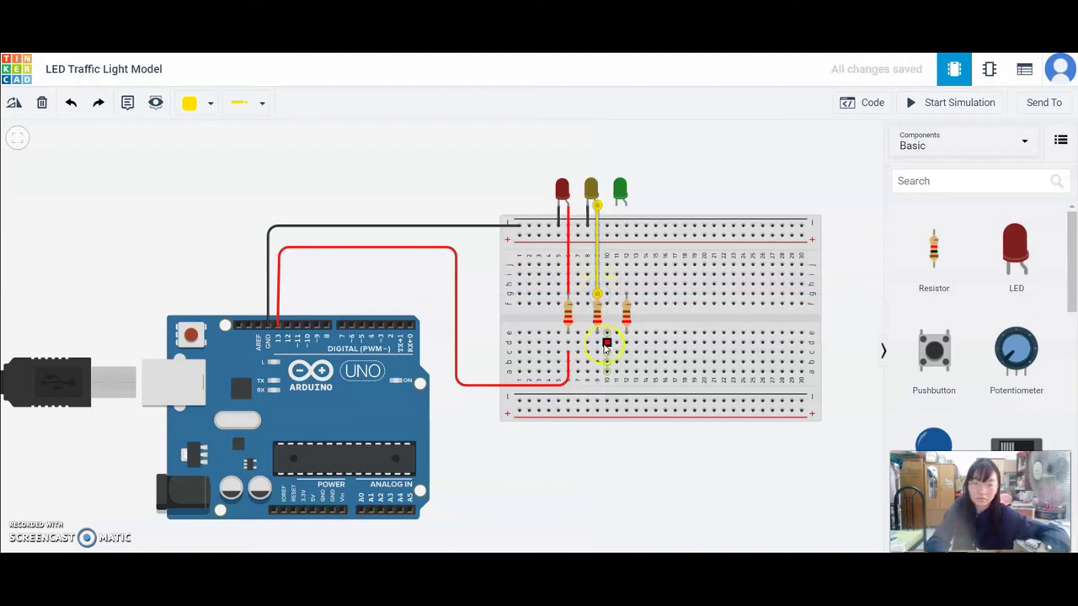
Step: Route a yellow wire from hole c9 below the middle resistor around the breadboard to the Arduino's digital pin 12
left_click_drag(596, 352, 597, 385)
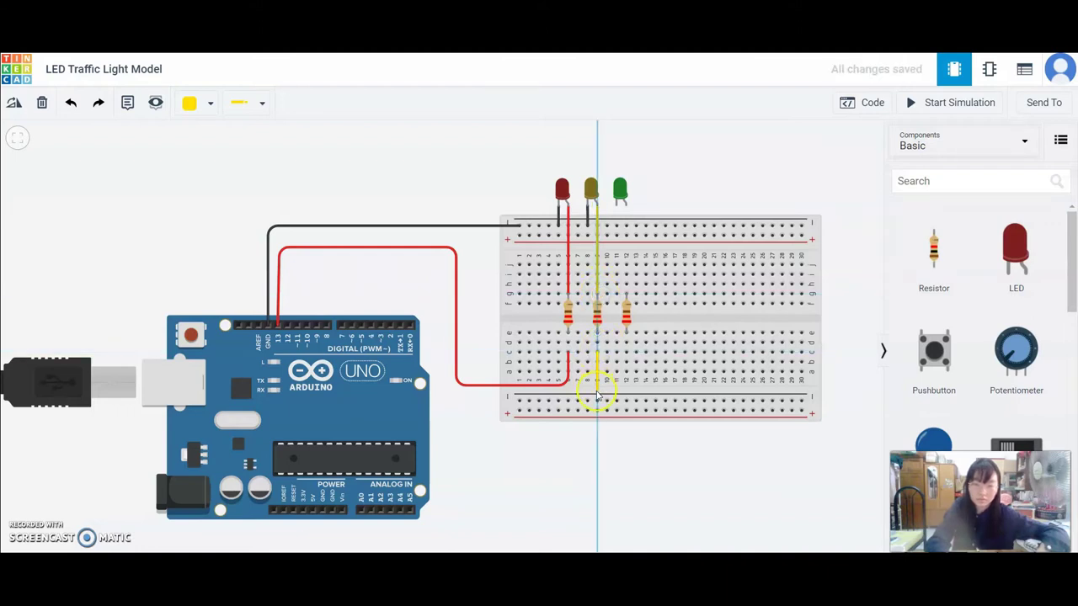
left_click(598, 392)
left_click(447, 392)
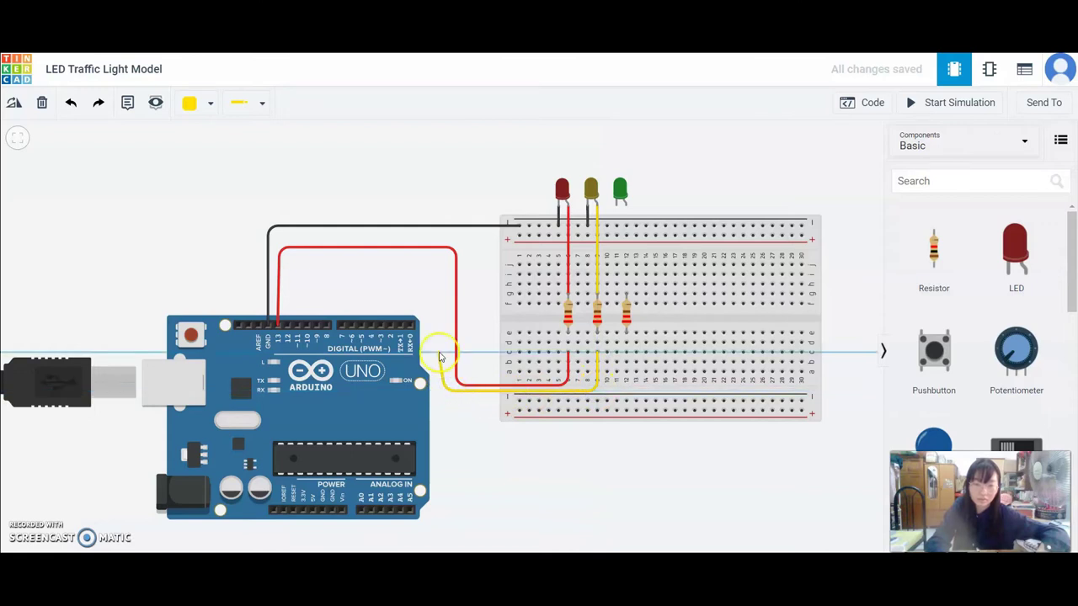
left_click(446, 240)
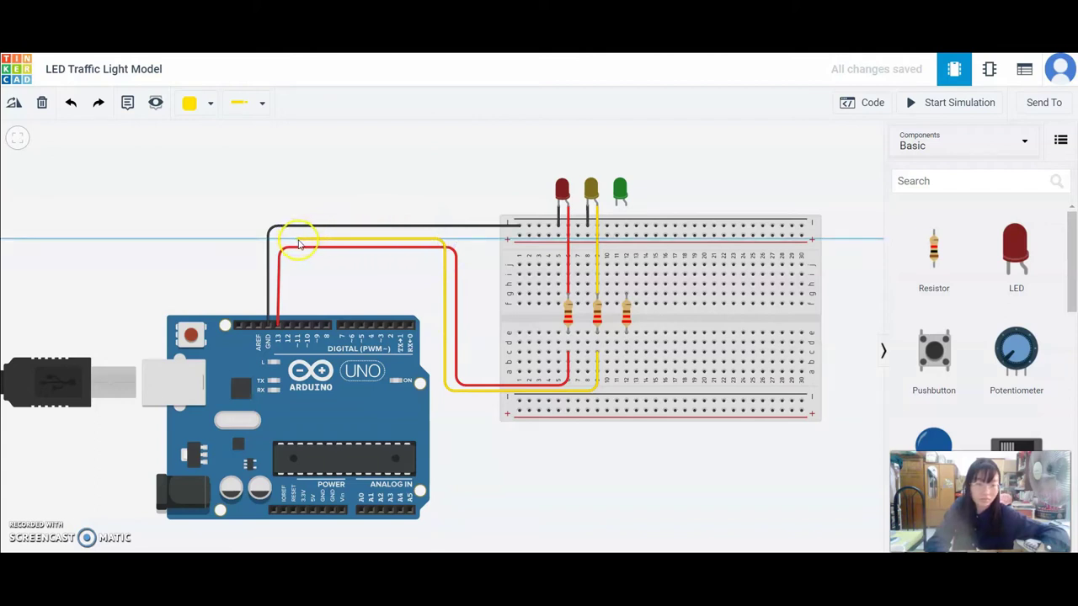
left_click(298, 241)
left_click(291, 326)
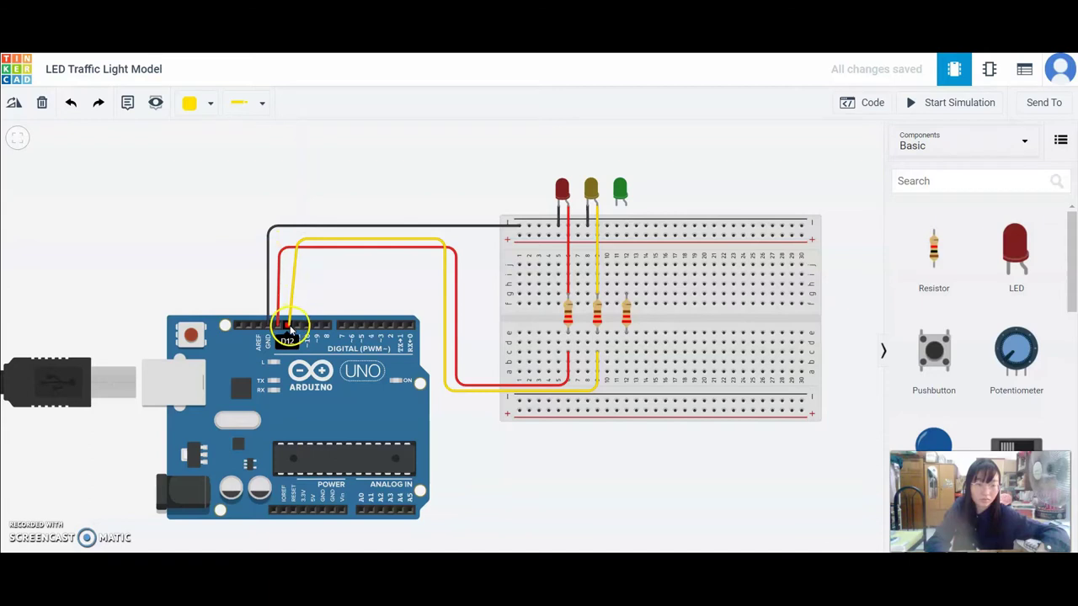
Step: Move the upper bends of the yellow pin 12 wire so it runs straight just beneath the red wire
left_click(297, 241)
left_click_drag(297, 241, 291, 256)
left_click_drag(409, 243, 445, 256)
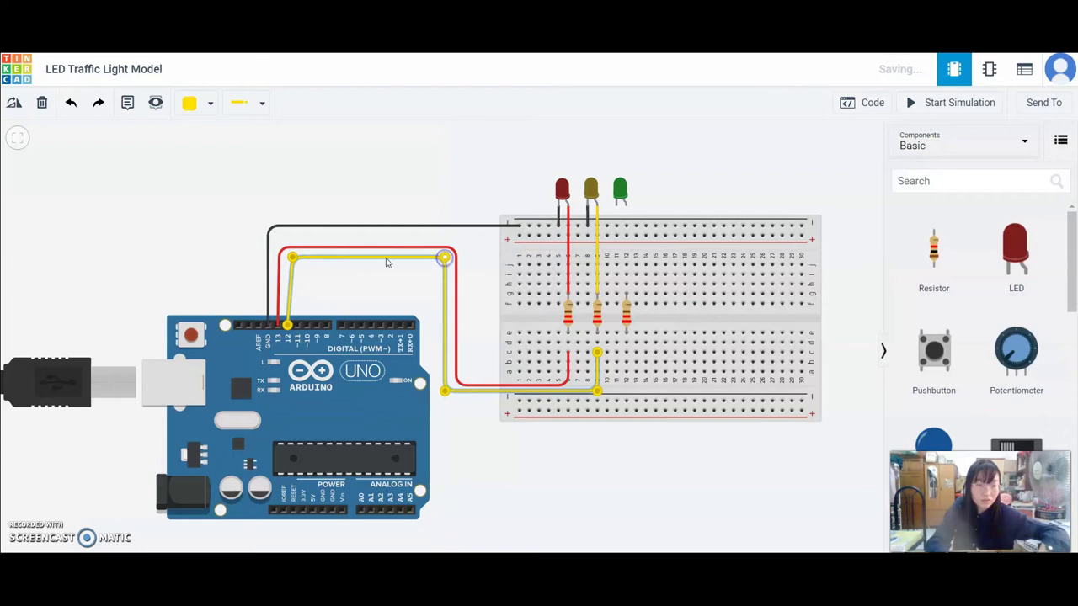
left_click_drag(291, 257, 288, 259)
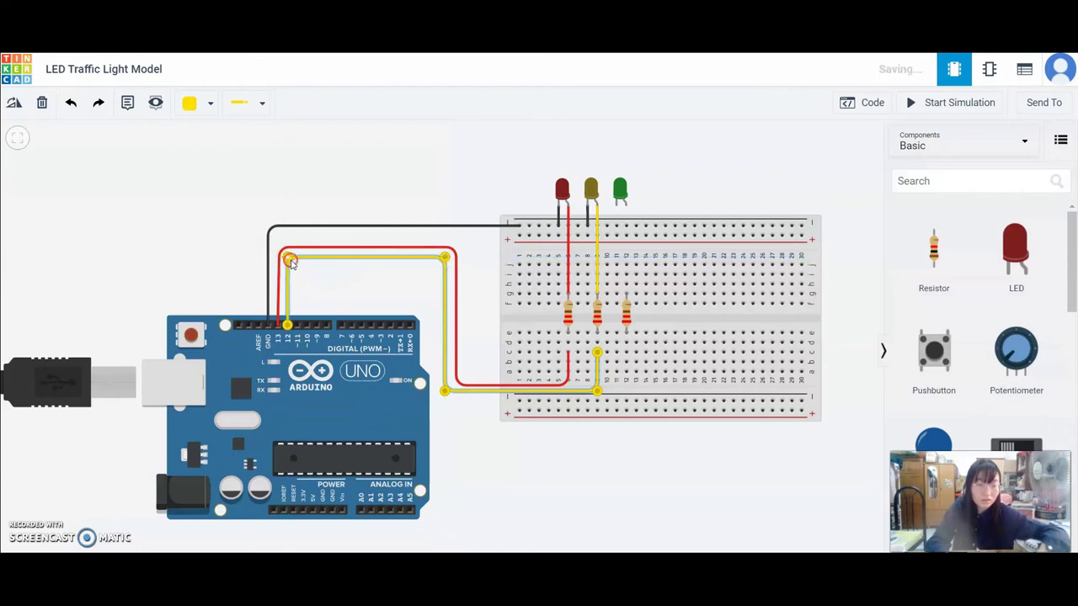
left_click(274, 158)
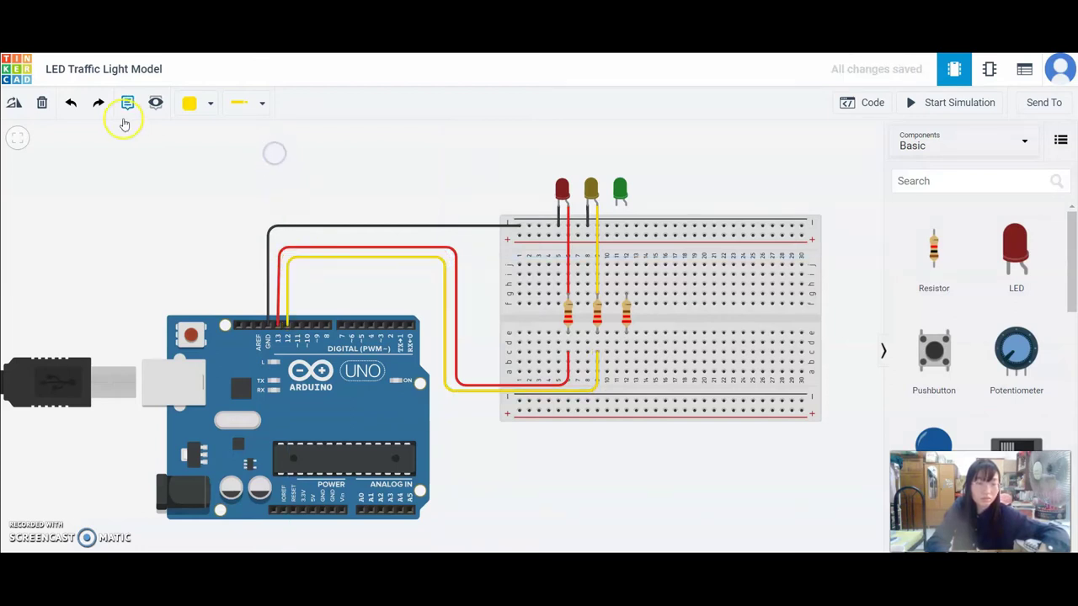
Step: Wire the green LED's cathode to the upper negative rail of the breadboard in black
left_click(190, 108)
left_click(207, 145)
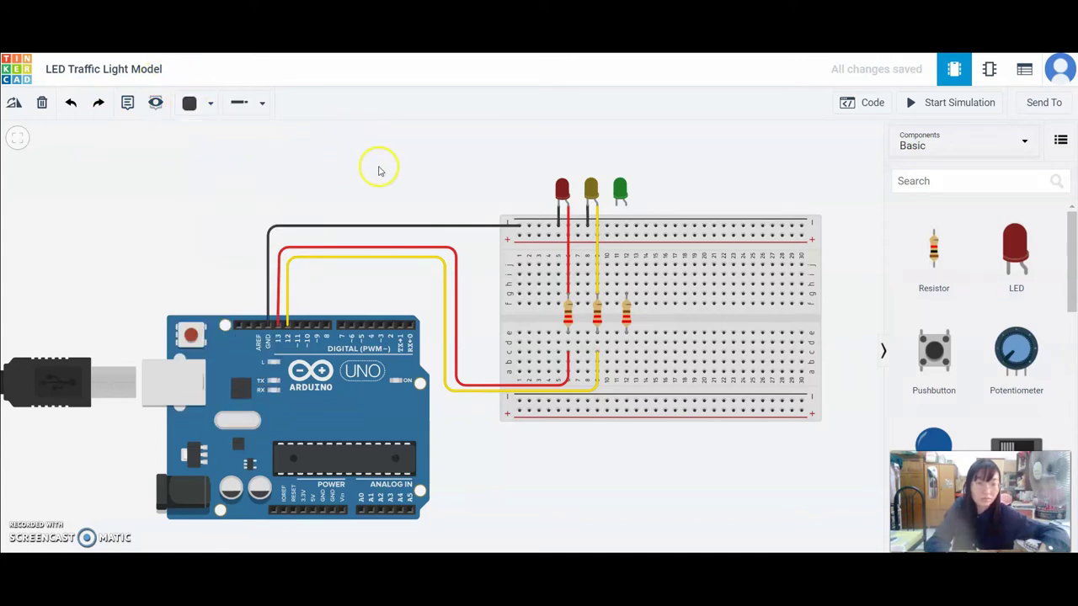
left_click(617, 217)
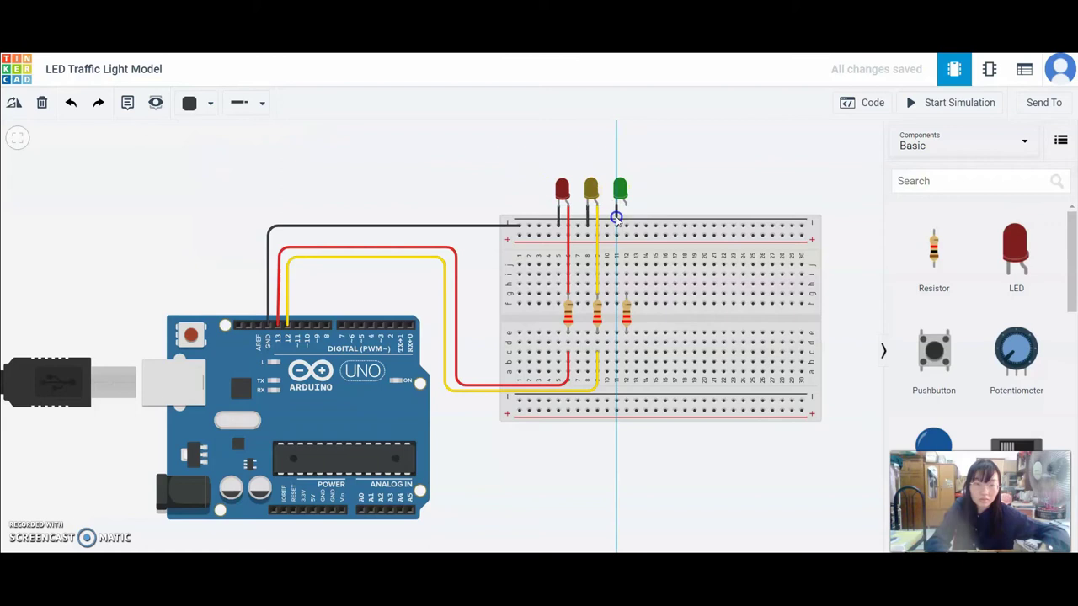
left_click(617, 226)
left_click(539, 144)
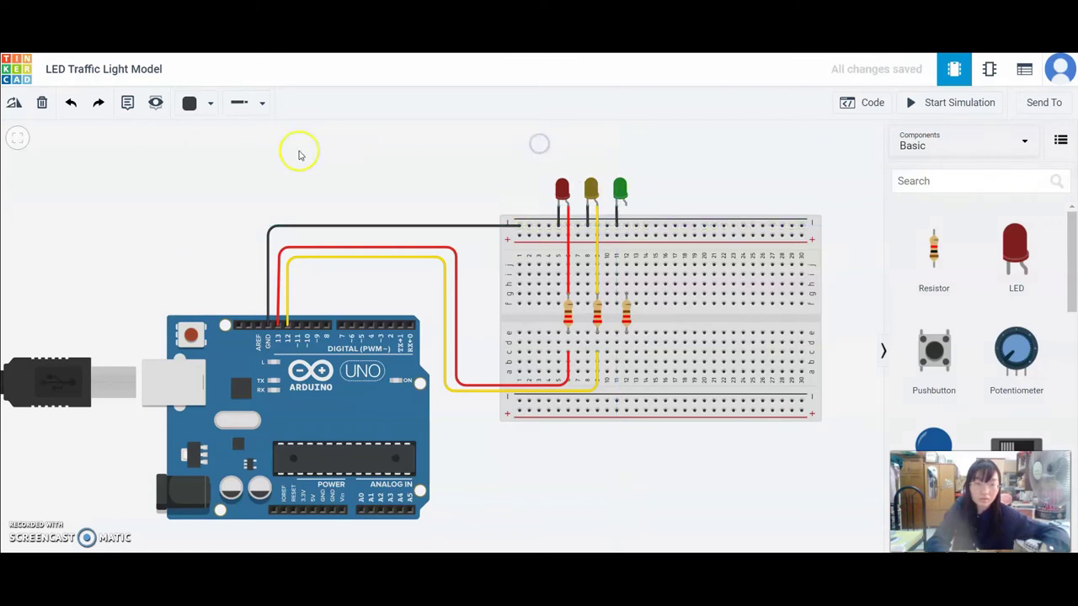
Step: Connect the green LED's anode to the upper terminal of the third resistor with a green wire
left_click(205, 111)
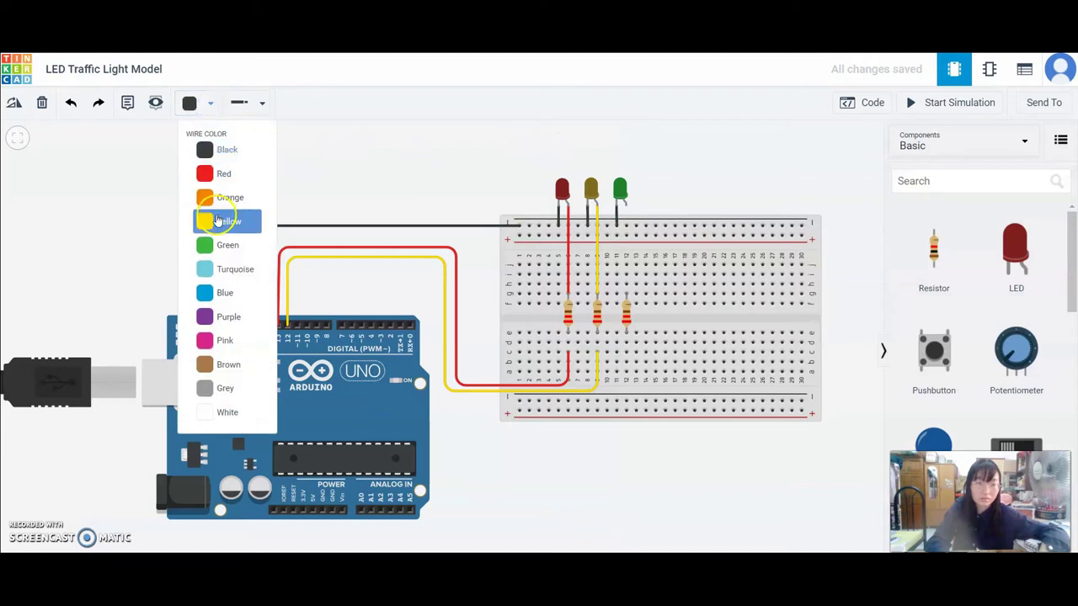
left_click(216, 238)
left_click(626, 207)
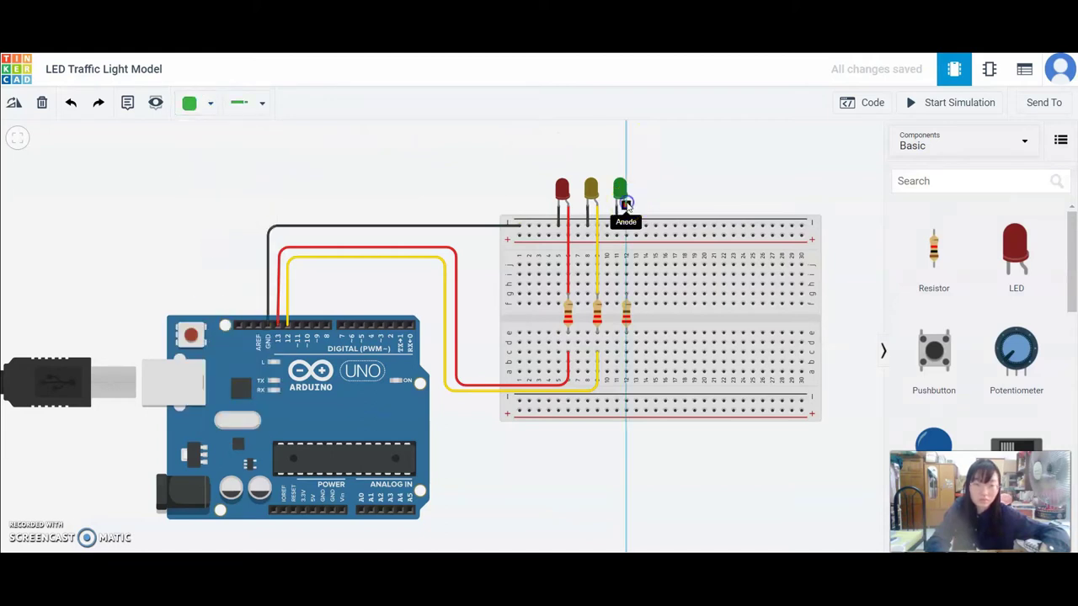
left_click(626, 295)
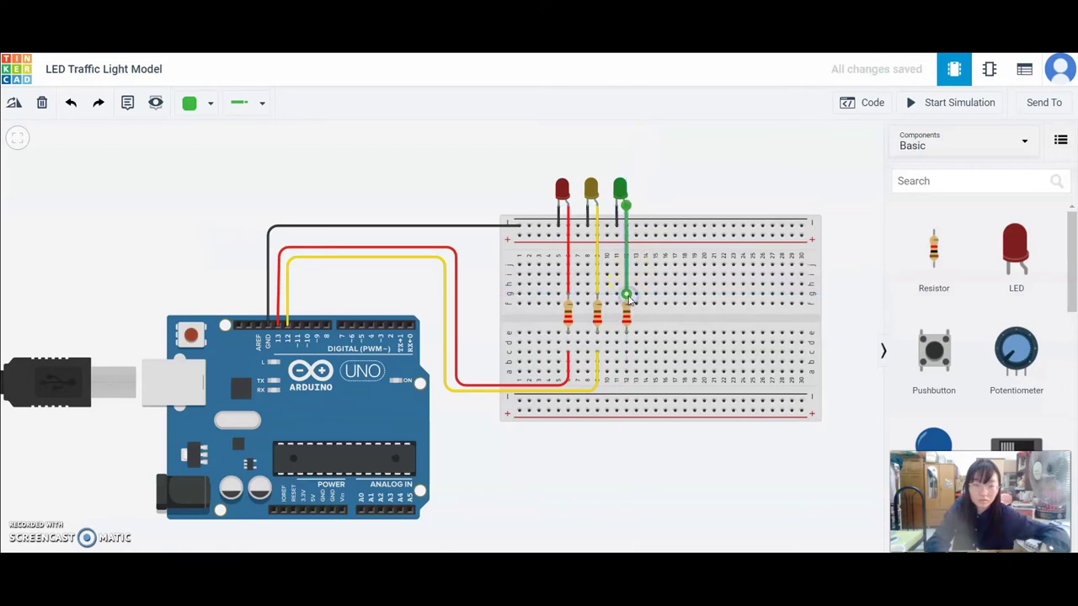
Step: Route a green wire from hole c12 below the third resistor around the breadboard to the Arduino's digital pin 11
left_click(627, 356)
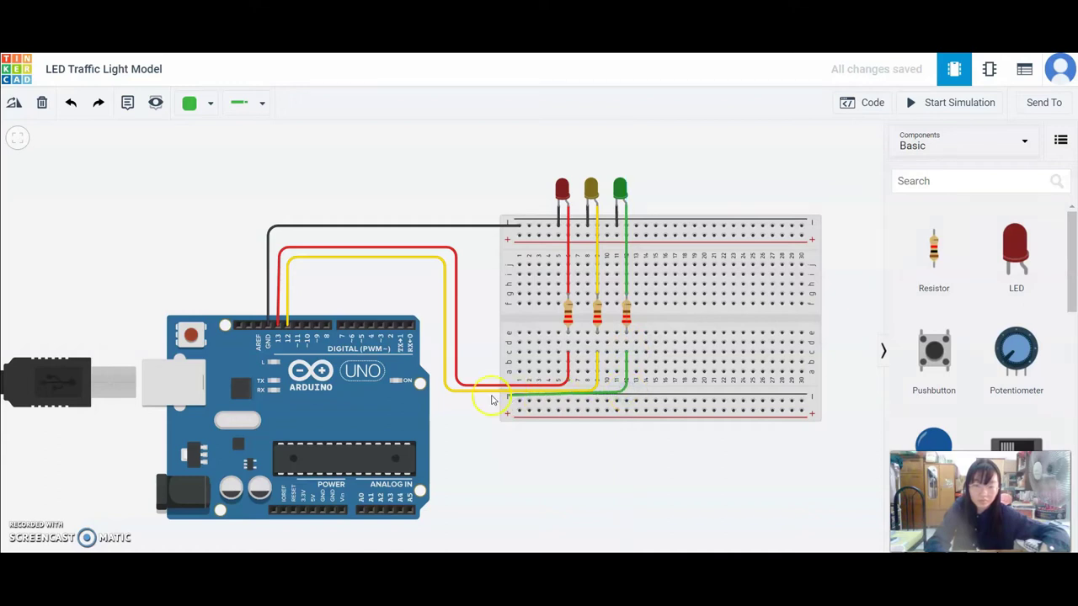
left_click(444, 401)
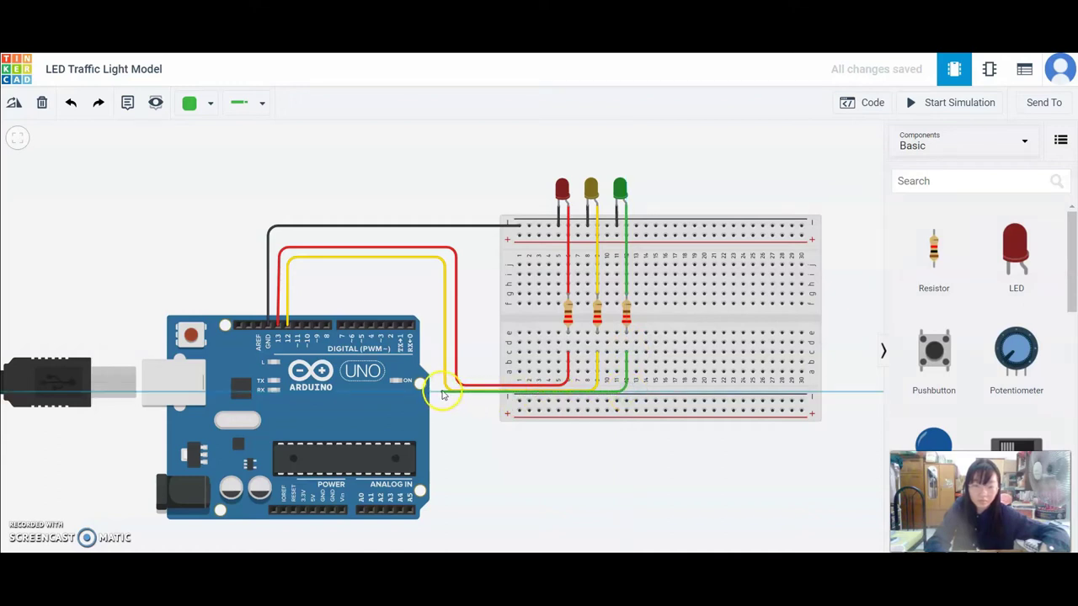
left_click(436, 391)
left_click(434, 294)
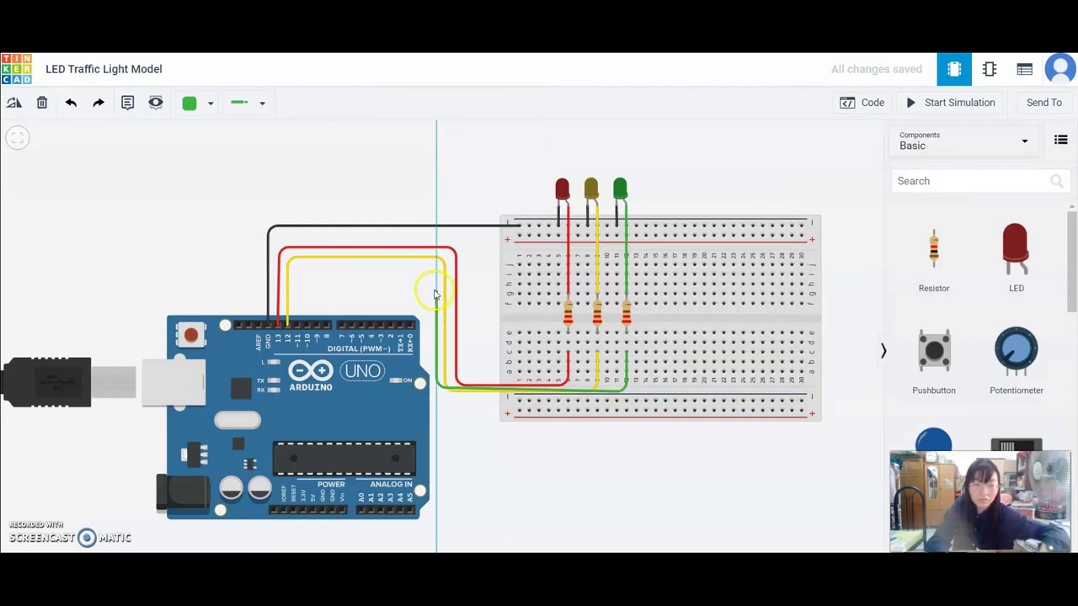
left_click(438, 279)
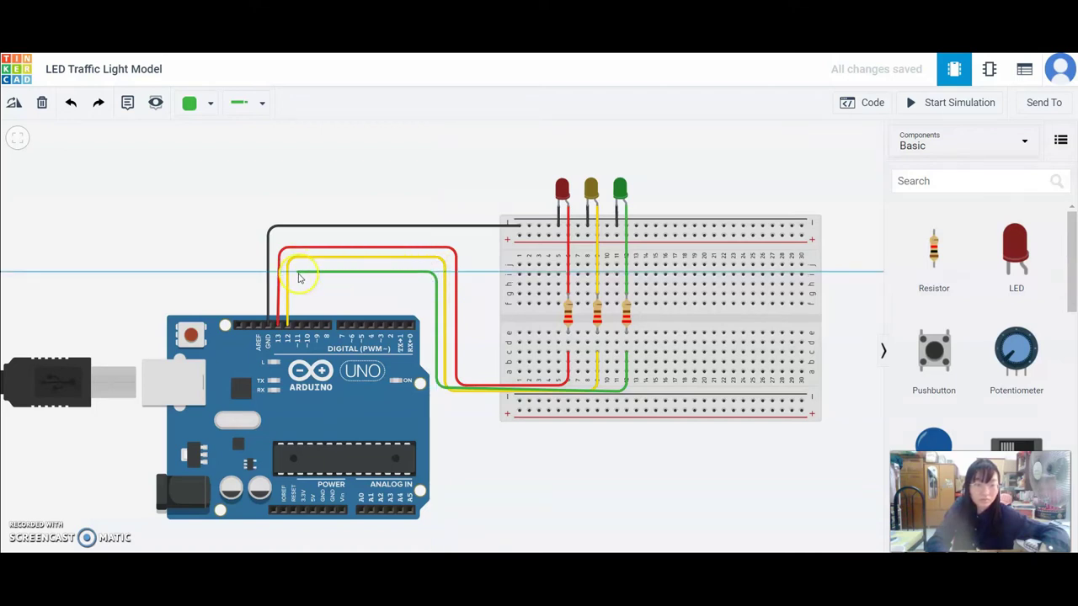
left_click(298, 273)
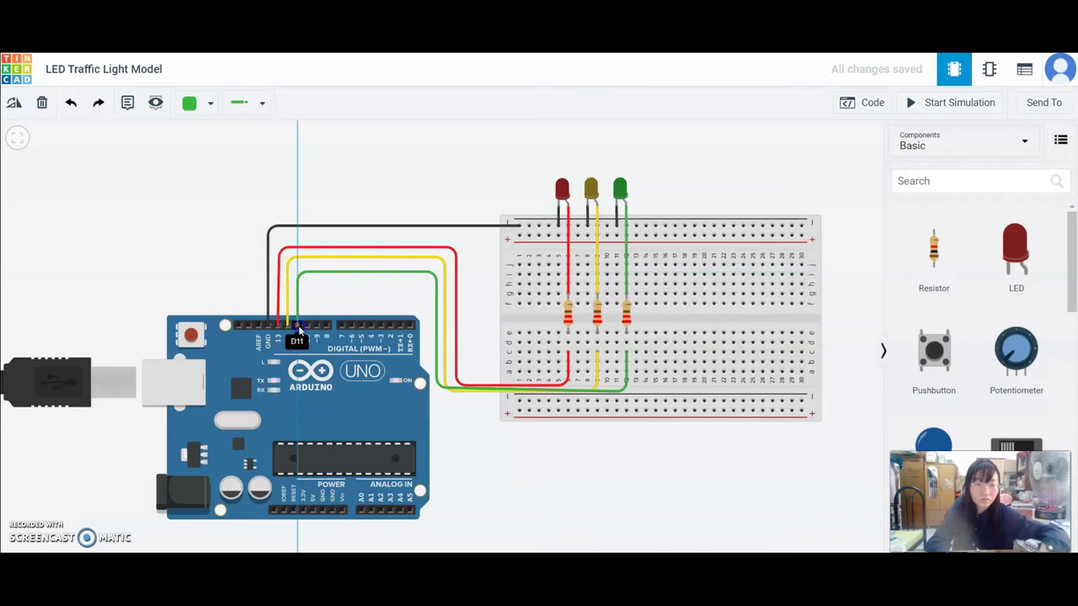
left_click(296, 326)
Step: Move the lower bend of the green pin 11 wire beside the Arduino down so its lower run is straight
left_click(436, 390)
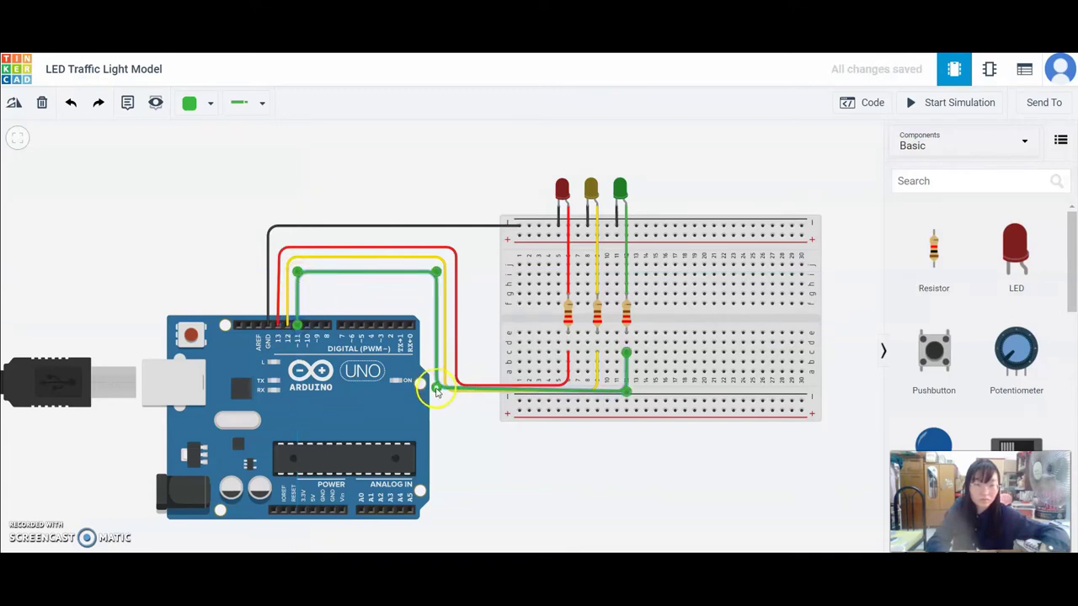
left_click_drag(436, 390, 437, 391)
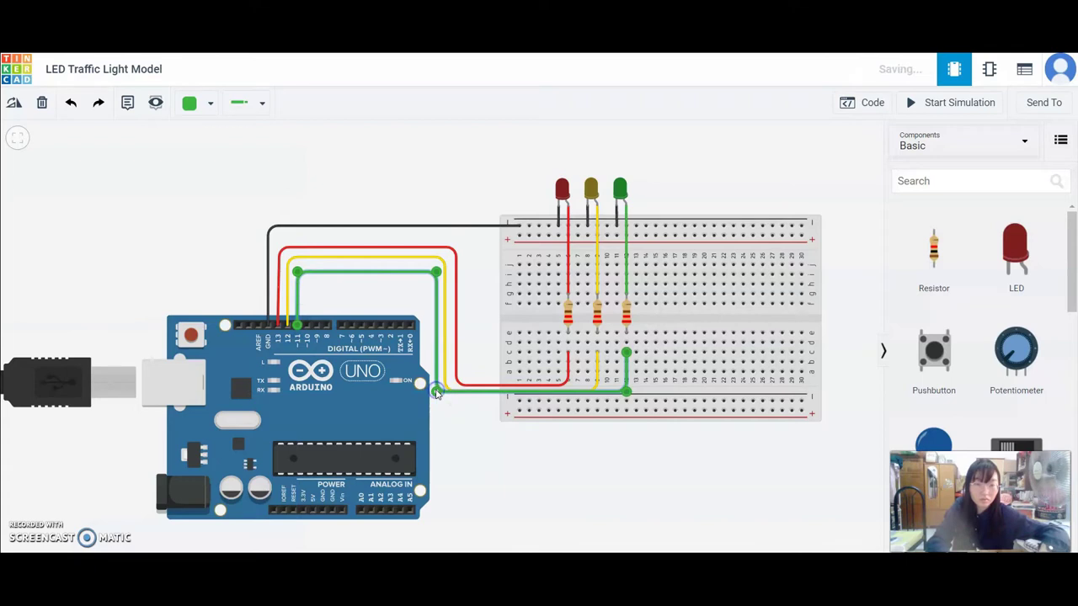
left_click(469, 167)
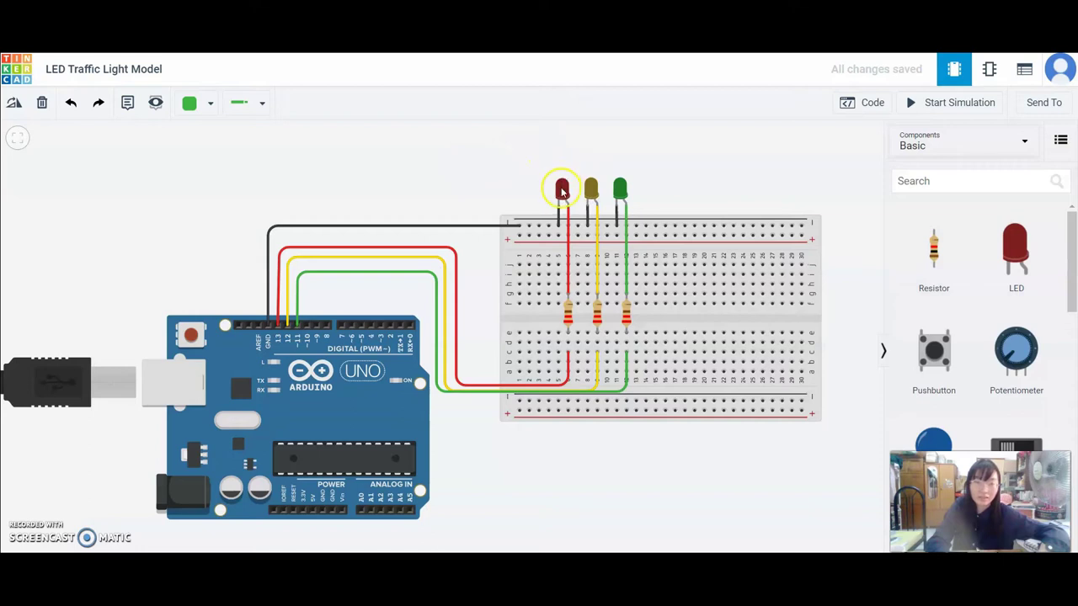
left_click(562, 192)
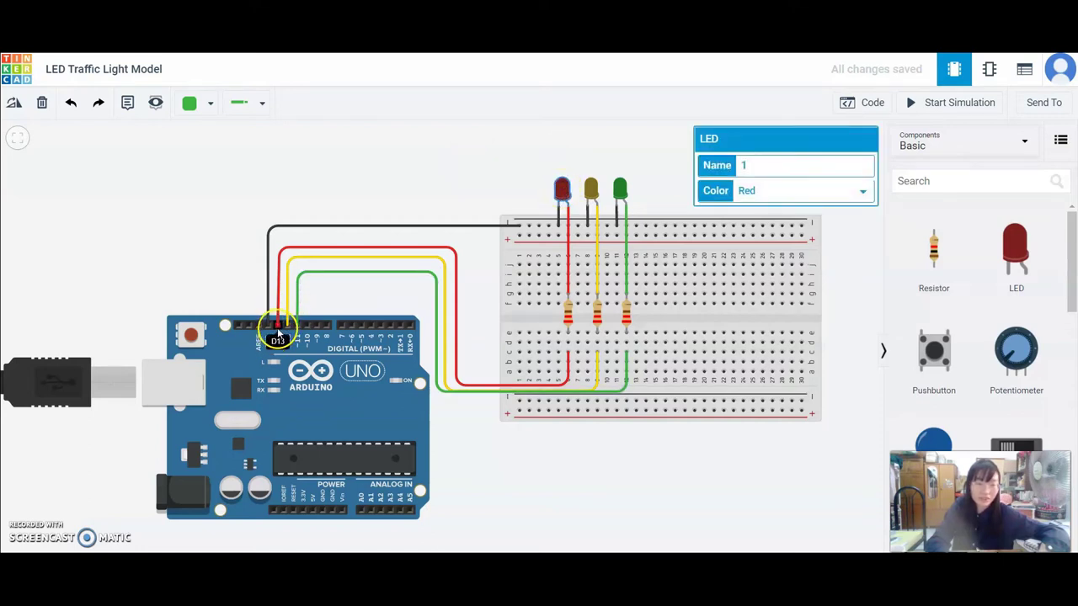
left_click(481, 158)
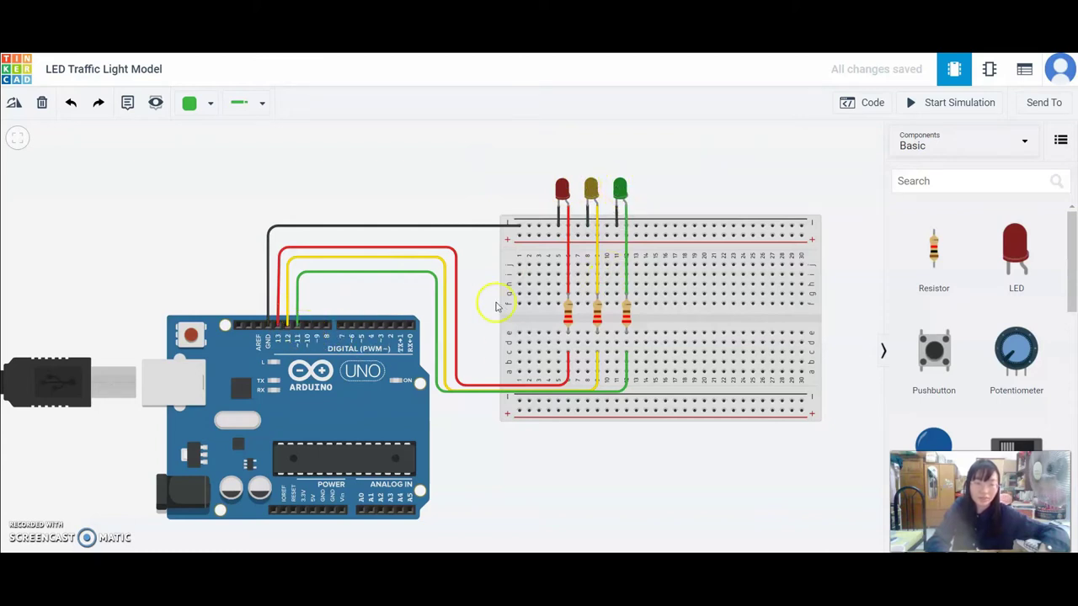
left_click(626, 451)
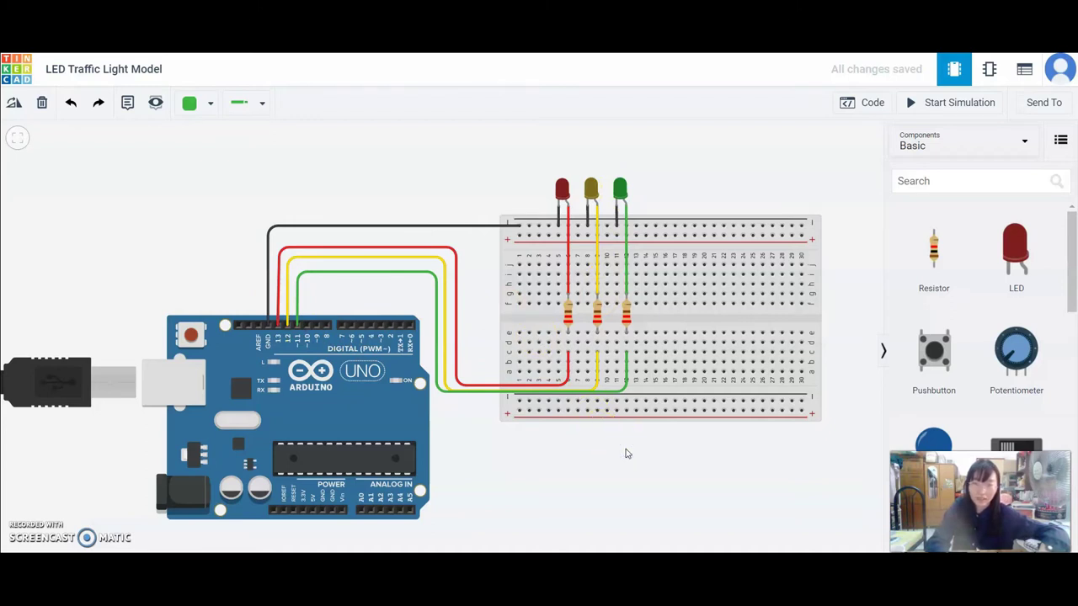
Step: Open the block code editor and add a comment block reading "Green Light" to the program
left_click(870, 98)
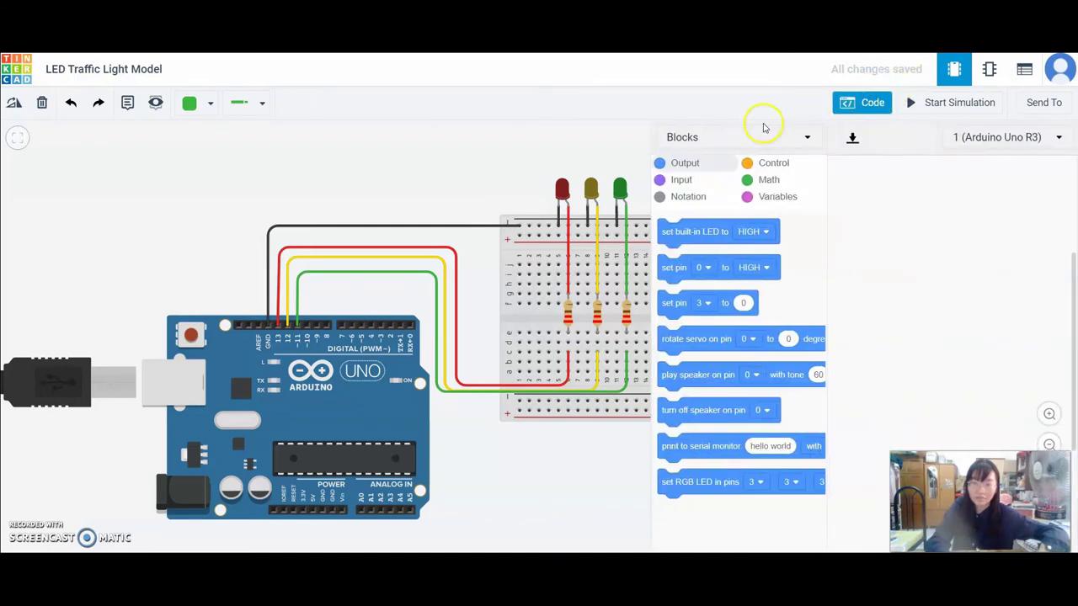
left_click(704, 198)
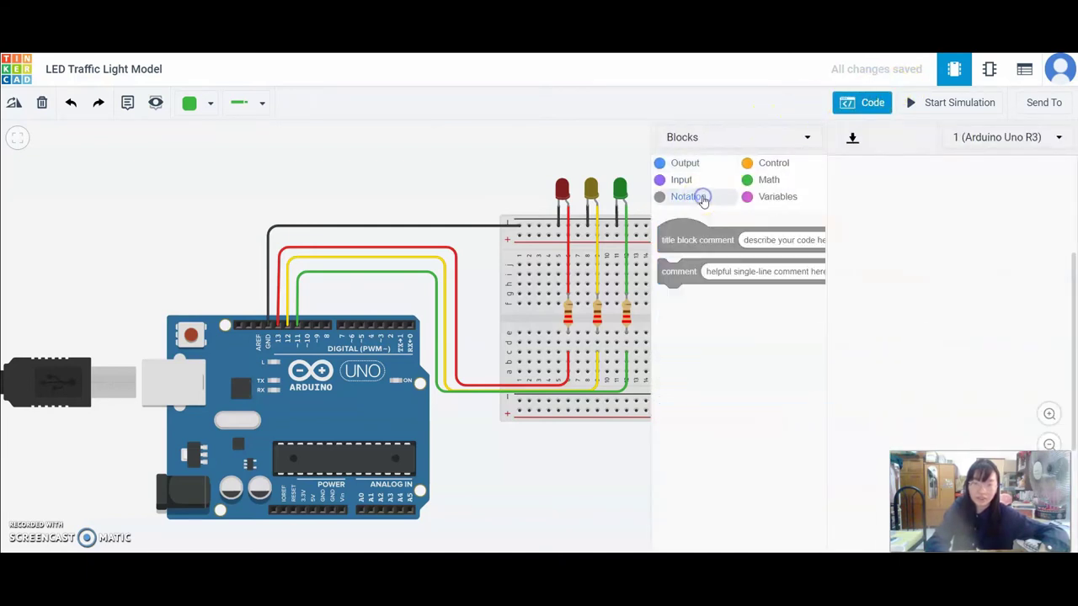
left_click_drag(673, 273, 856, 185)
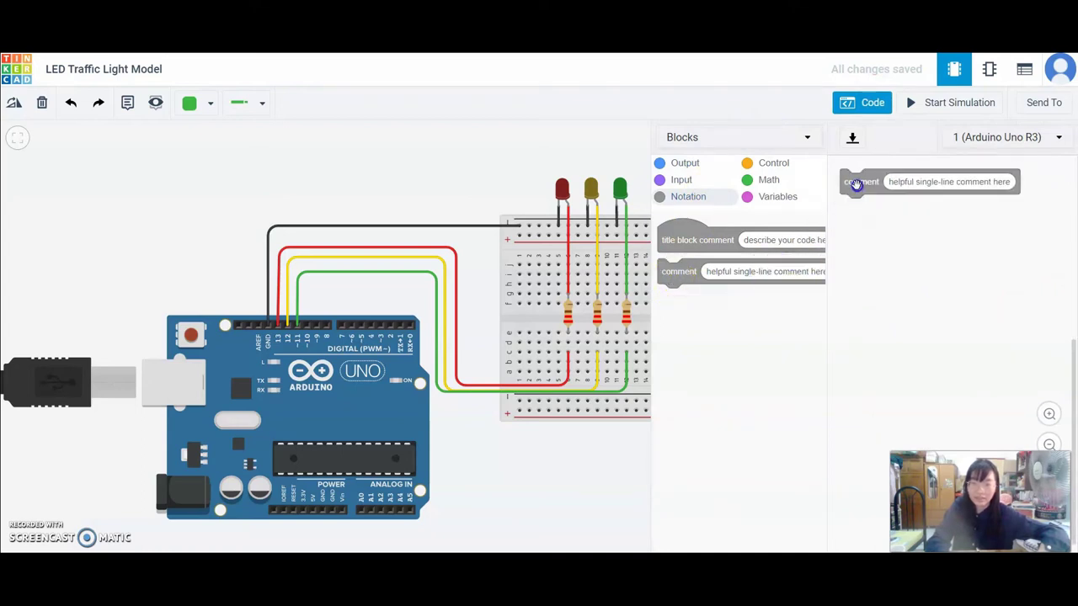
left_click(898, 181)
type("G")
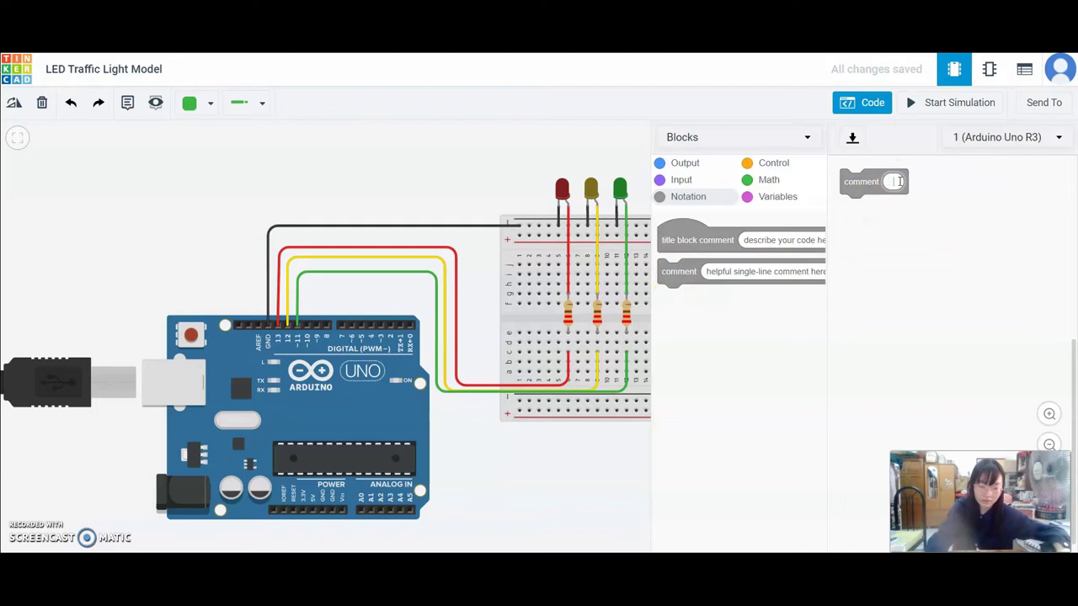
type("re")
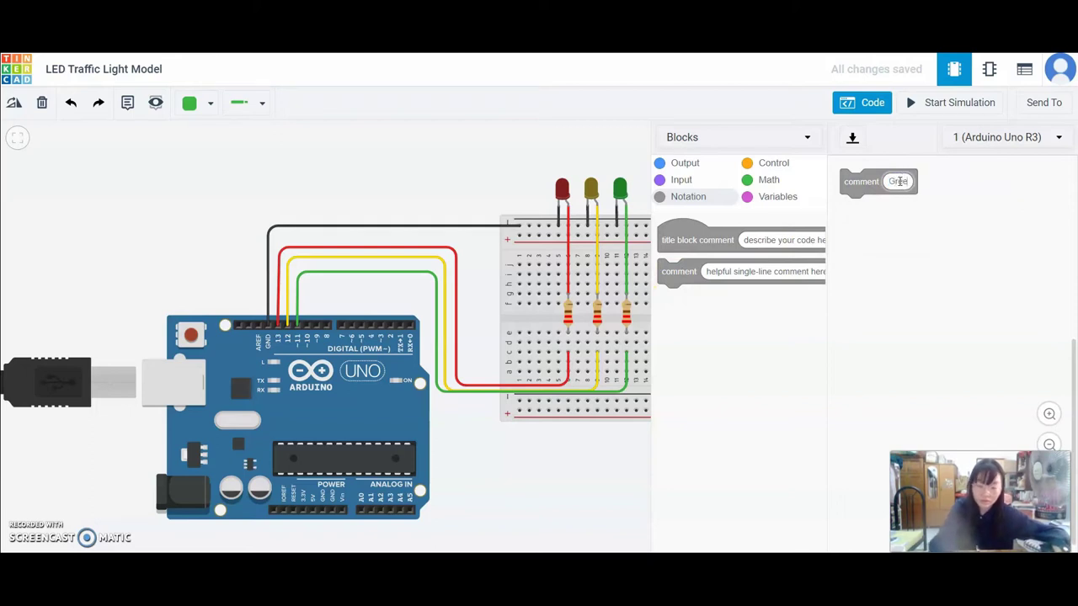
type("en L")
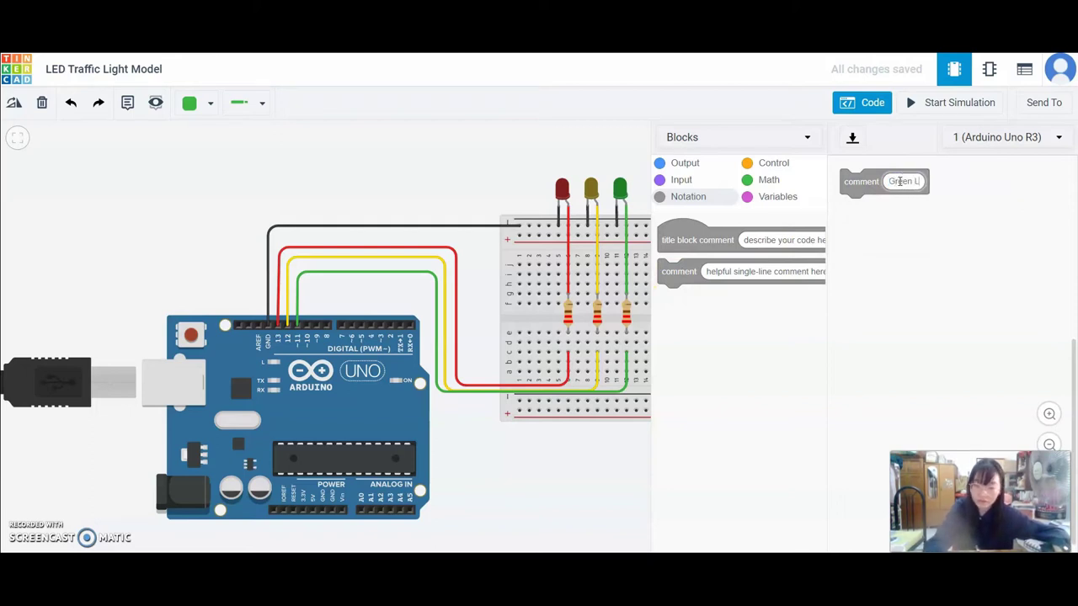
type("ight")
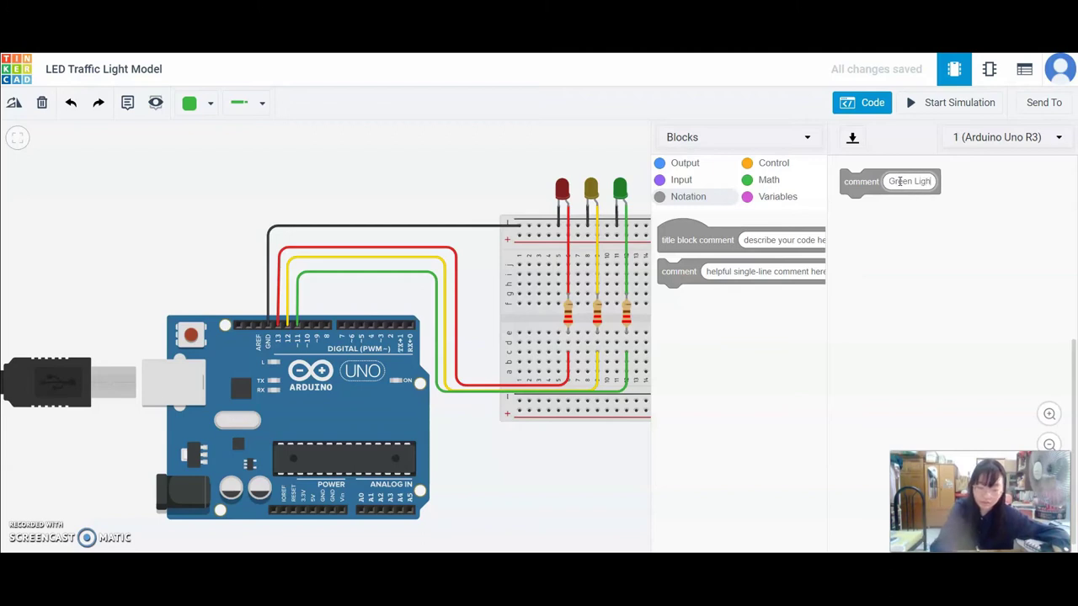
left_click(839, 184)
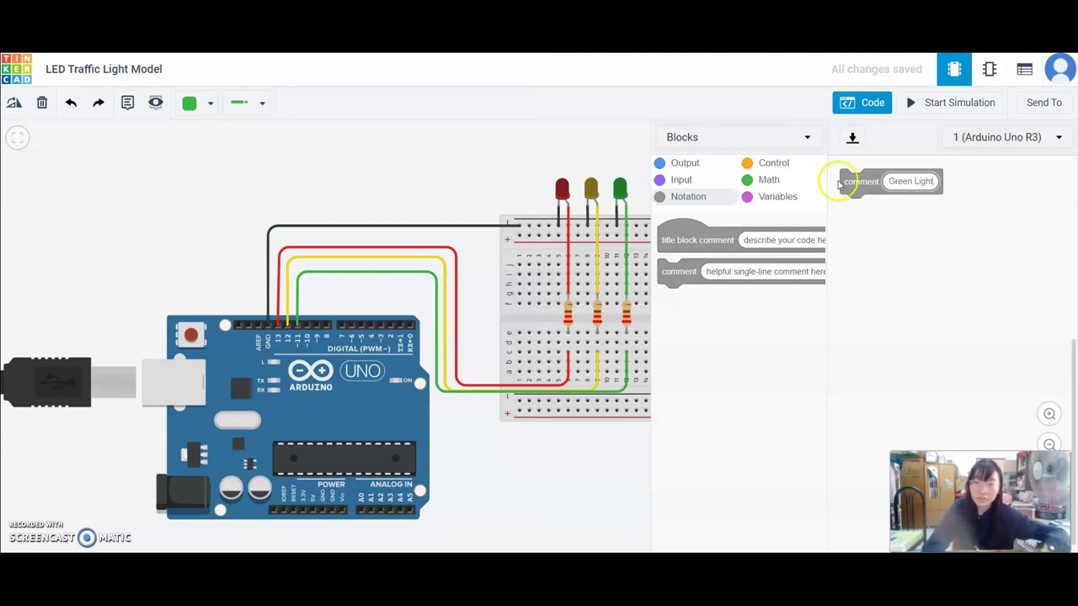
Step: Add blocks beneath the Green Light comment that set pin 11 to HIGH and wait 1 second
left_click(722, 167)
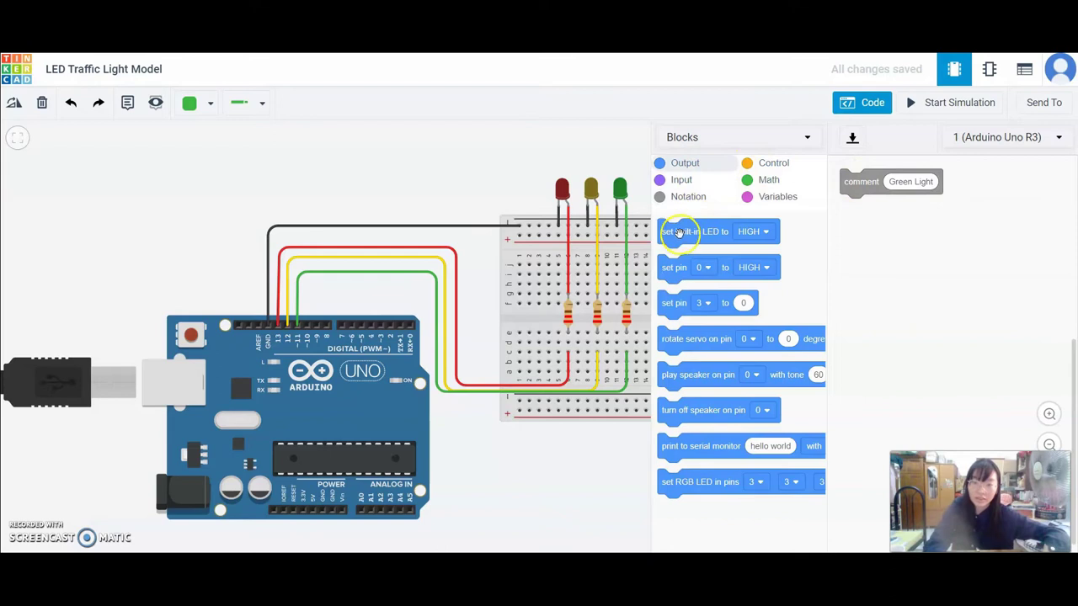
left_click_drag(674, 267, 856, 210)
left_click(891, 208)
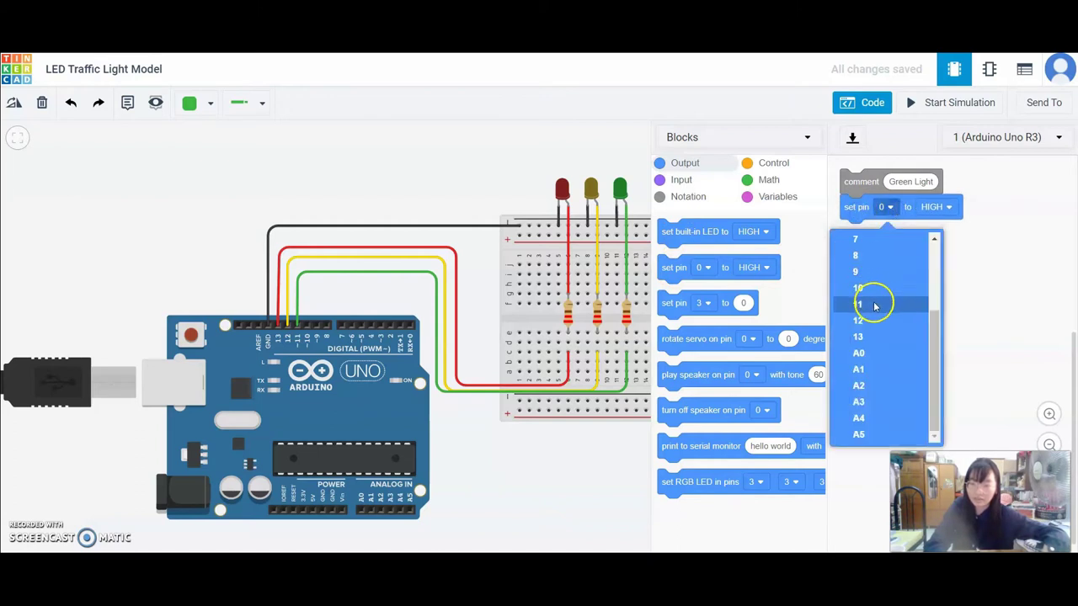
left_click(874, 304)
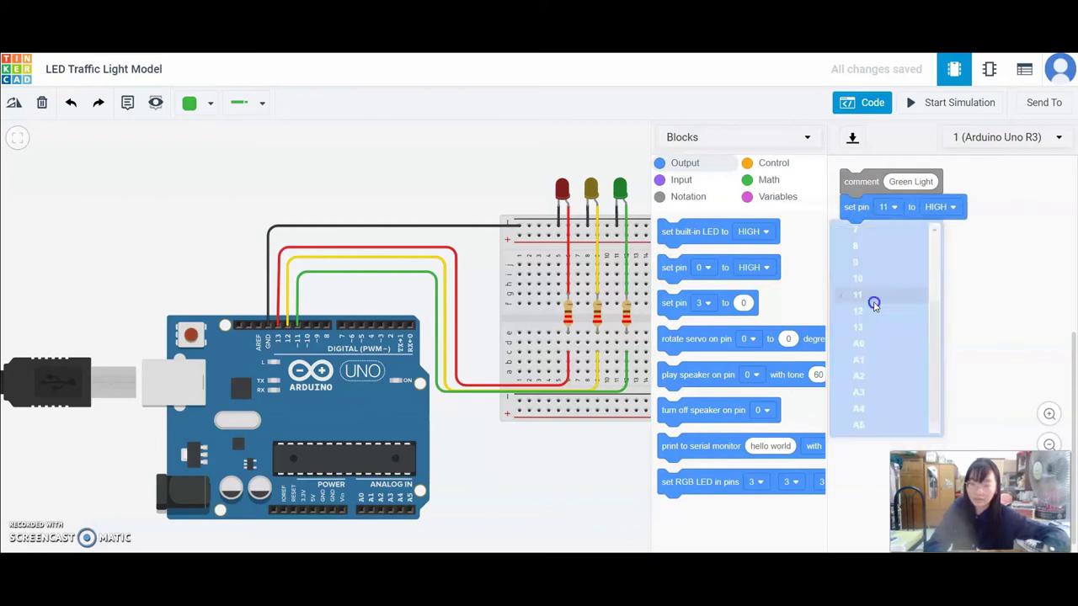
left_click(747, 163)
left_click_drag(671, 233, 854, 234)
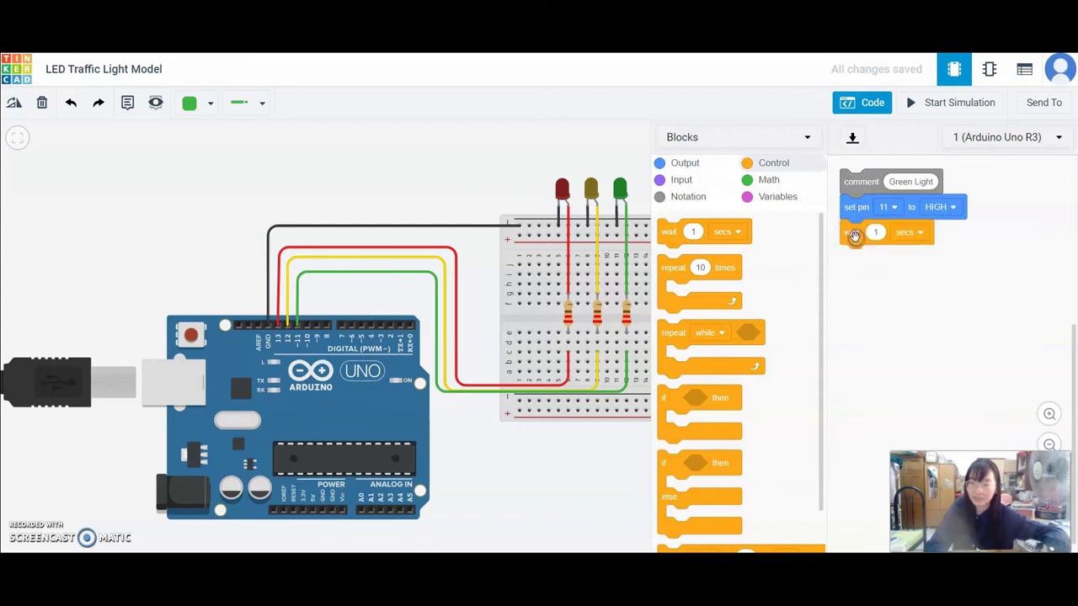
Step: Add a block beneath the wait that sets pin 11 to LOW
left_click(686, 163)
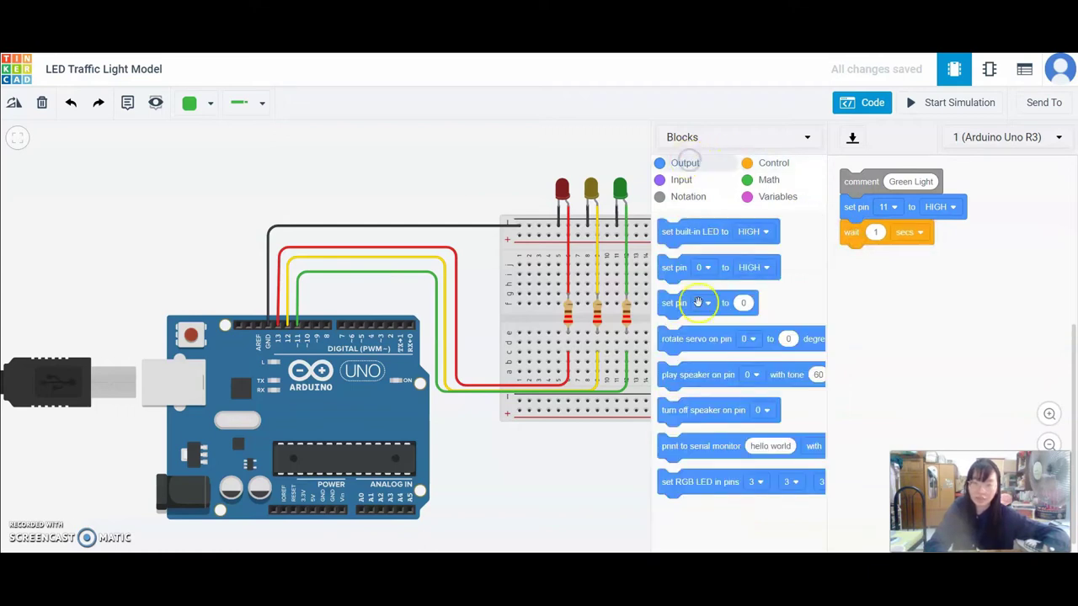
left_click_drag(678, 268, 857, 269)
left_click(885, 258)
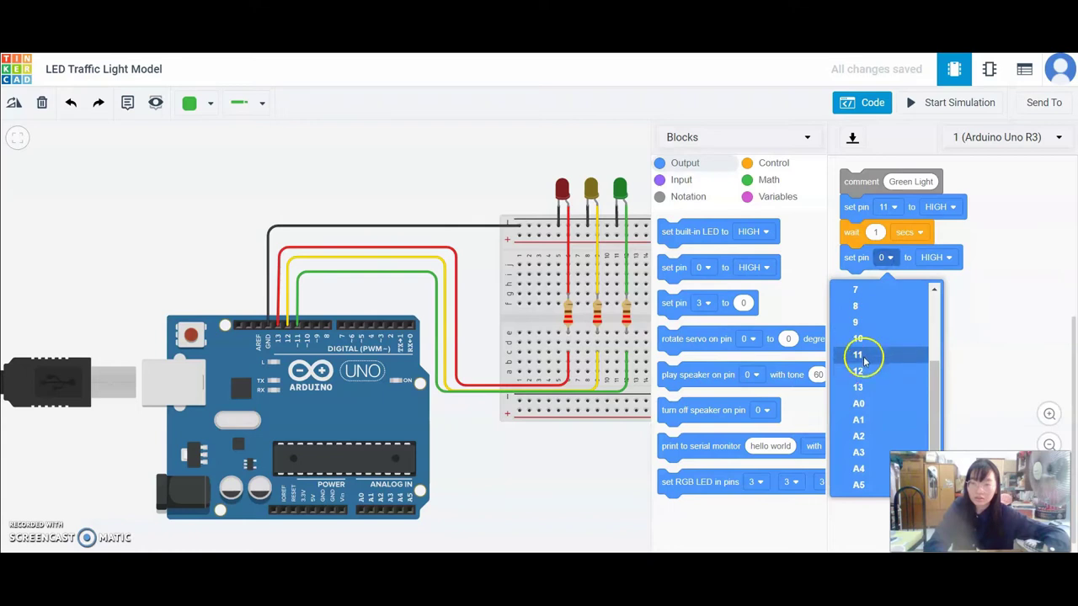
left_click(864, 354)
left_click(943, 258)
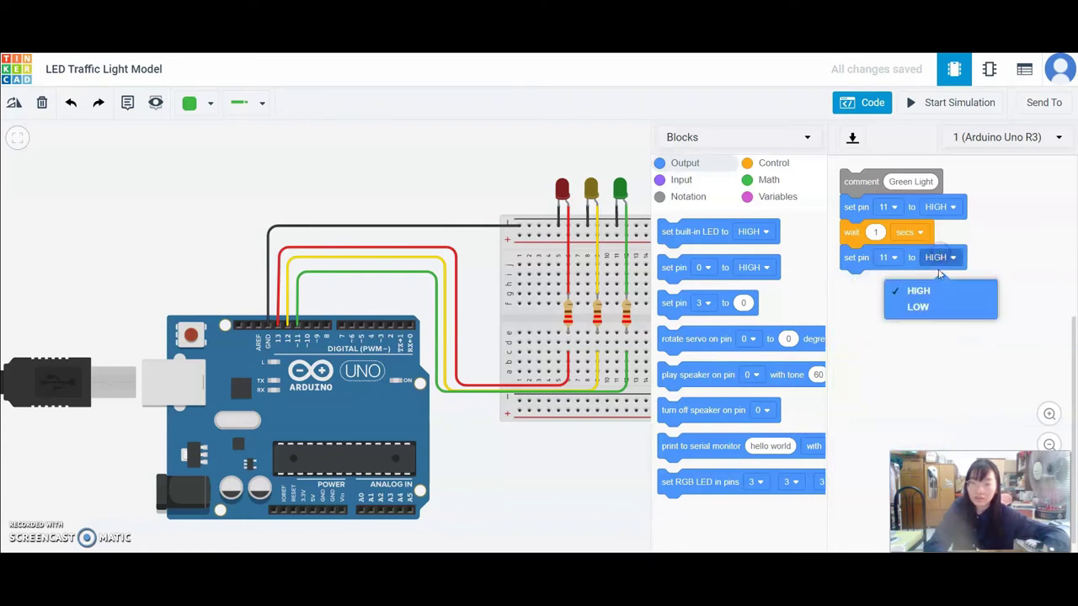
left_click(933, 308)
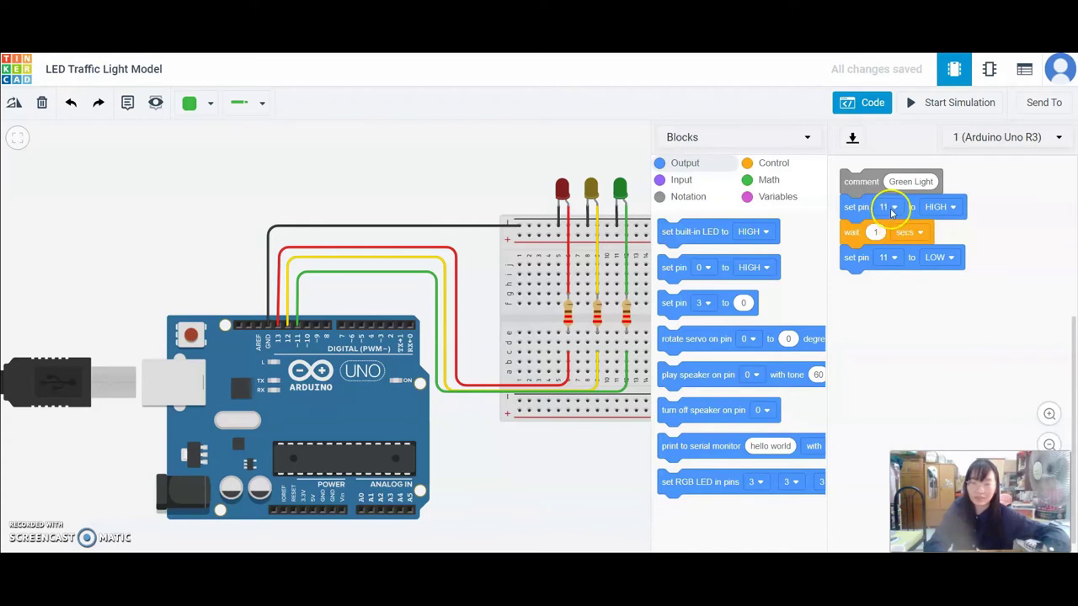
Step: Duplicate the Green Light comment with its three blocks and attach the copy beneath the original stack
left_click_drag(871, 183, 872, 178)
left_click(867, 179)
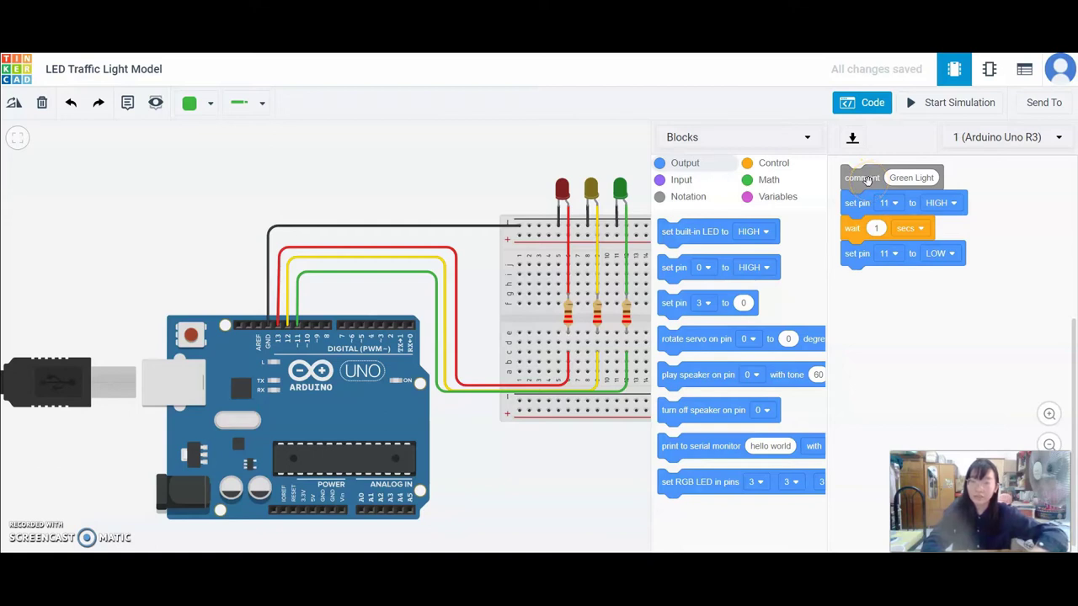
right_click(871, 183)
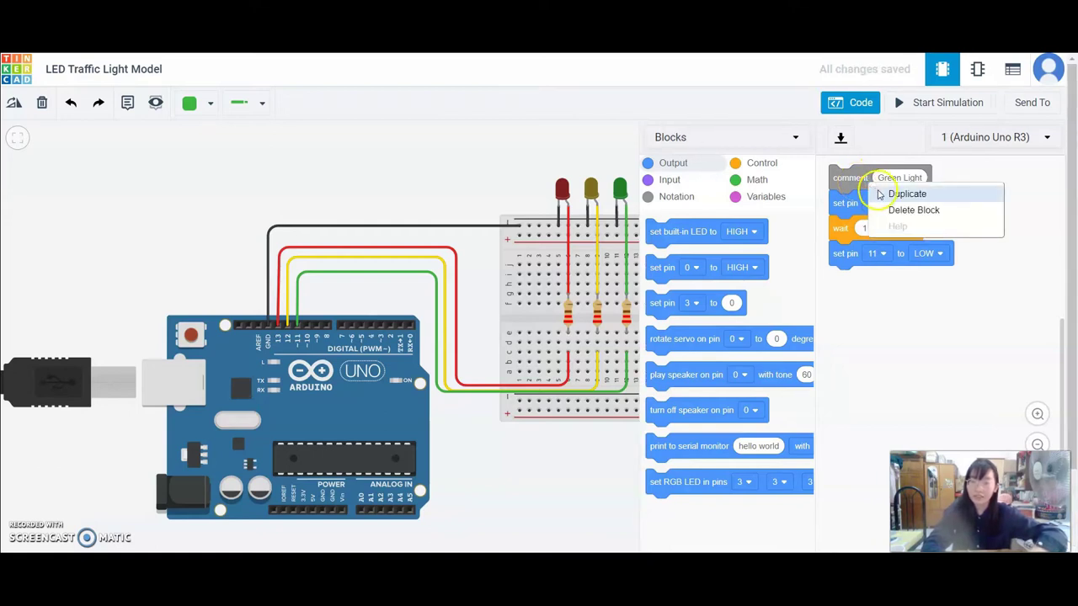
left_click(906, 194)
left_click_drag(859, 177, 849, 277)
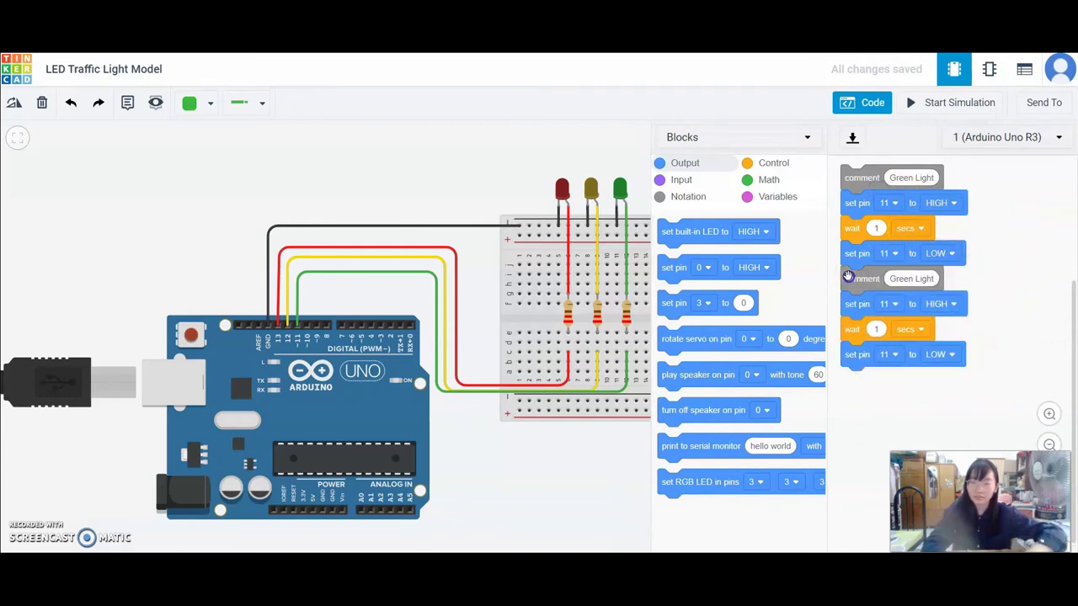
Step: Change the comment of the duplicated block group to "Yellow Light"
left_click(910, 280)
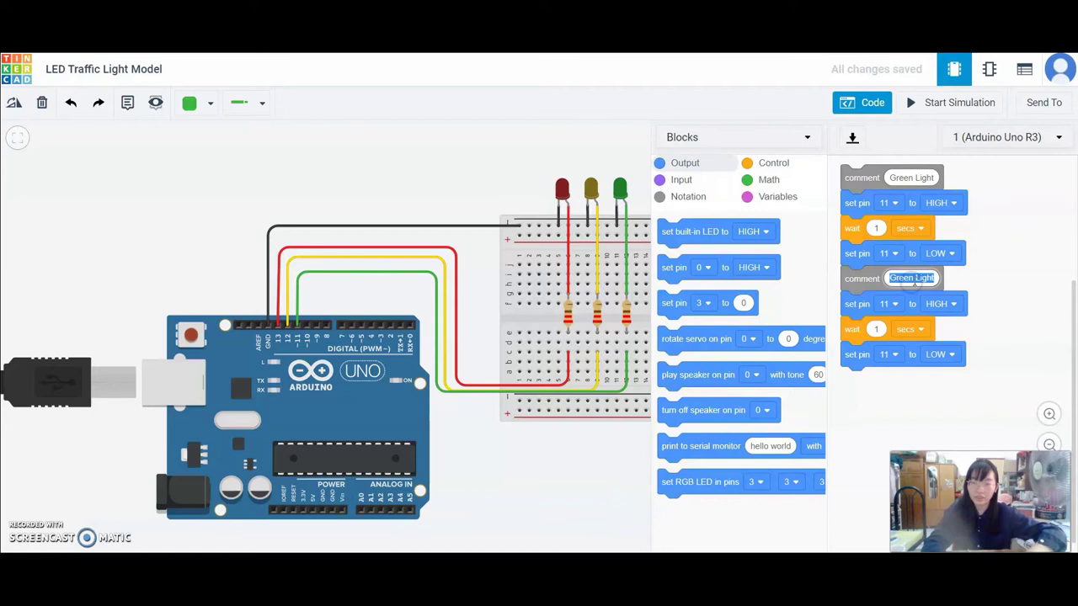
left_click(914, 279)
key("BackSpace")
key("BackSpace")
key("BackSpace")
key("BackSpace")
key("BackSpace")
key("BackSpace")
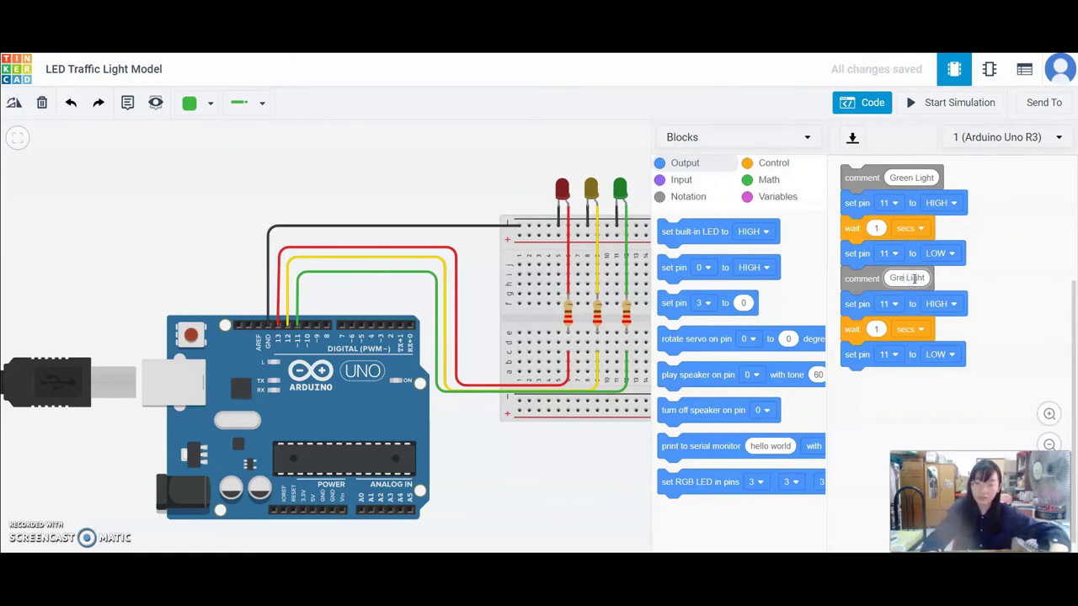
type("Yell")
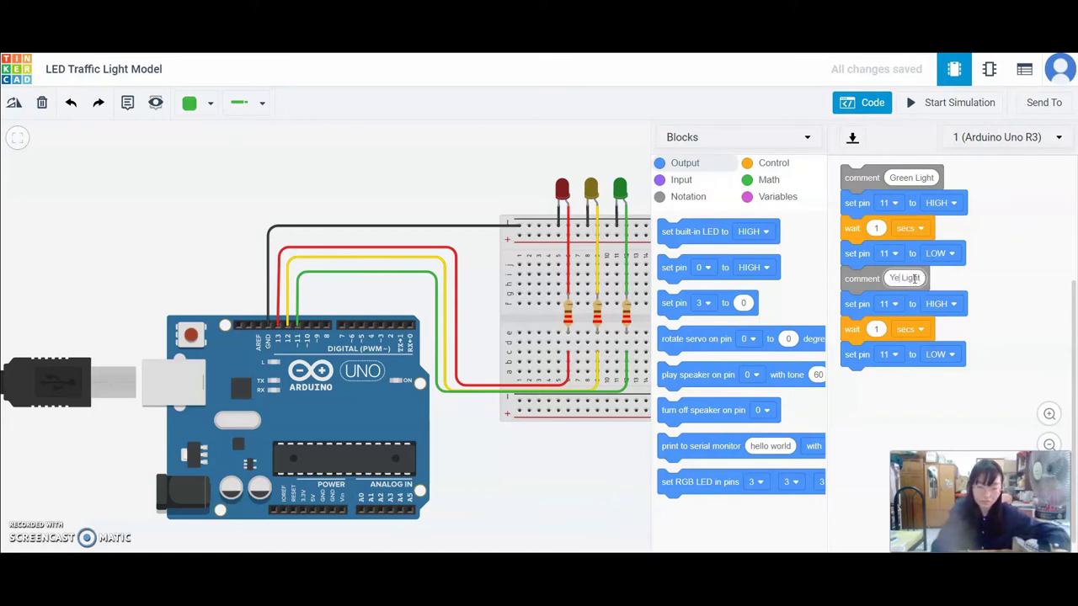
type("o")
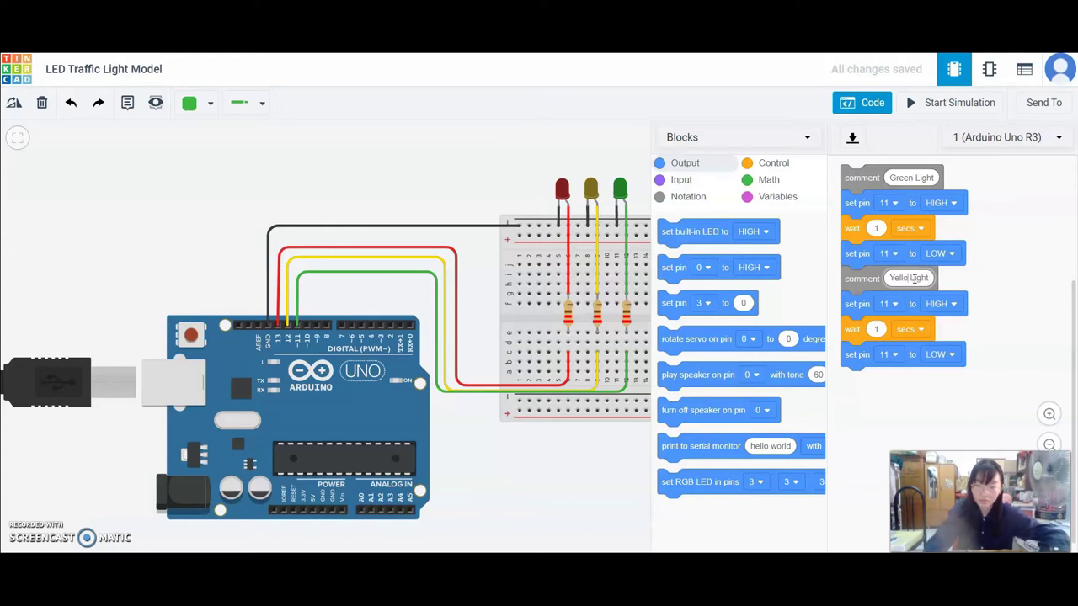
type("w")
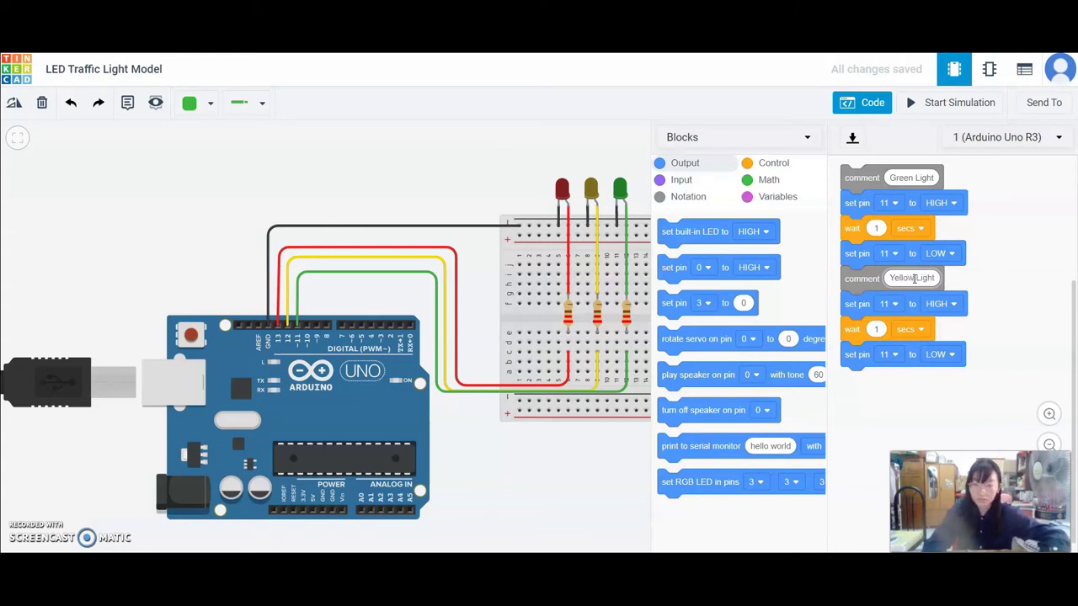
Step: Set both set pin blocks beneath the Yellow Light comment to pin 12
left_click(859, 327)
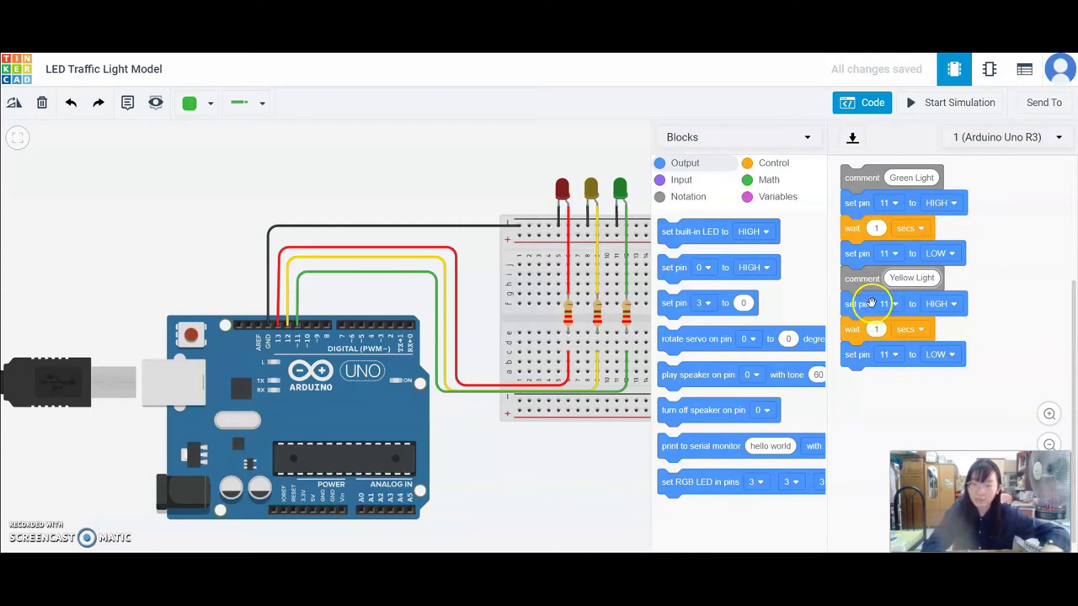
left_click(882, 305)
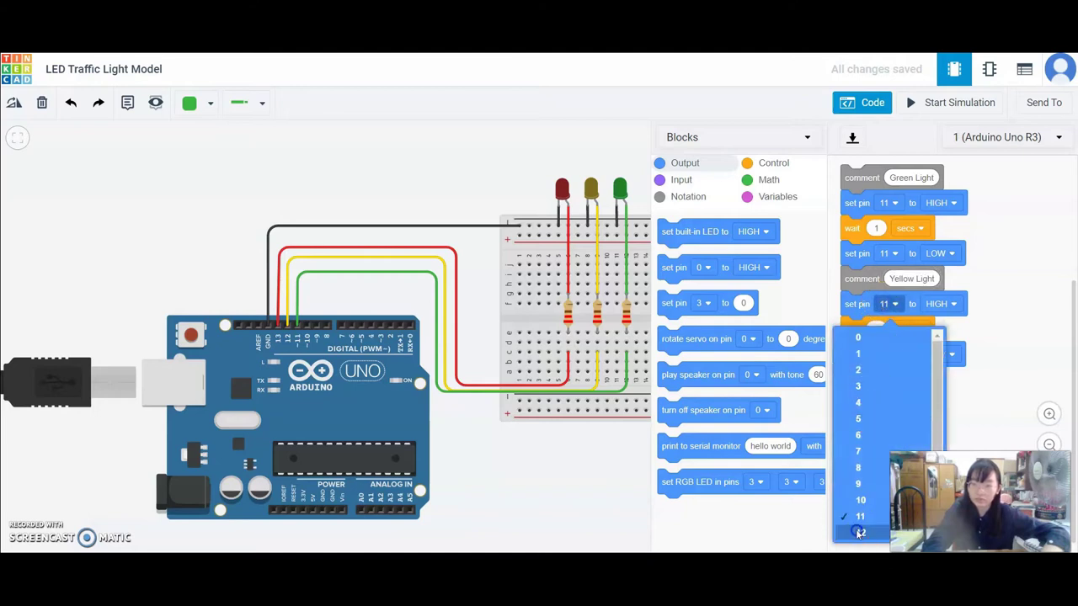
left_click(860, 533)
left_click(886, 355)
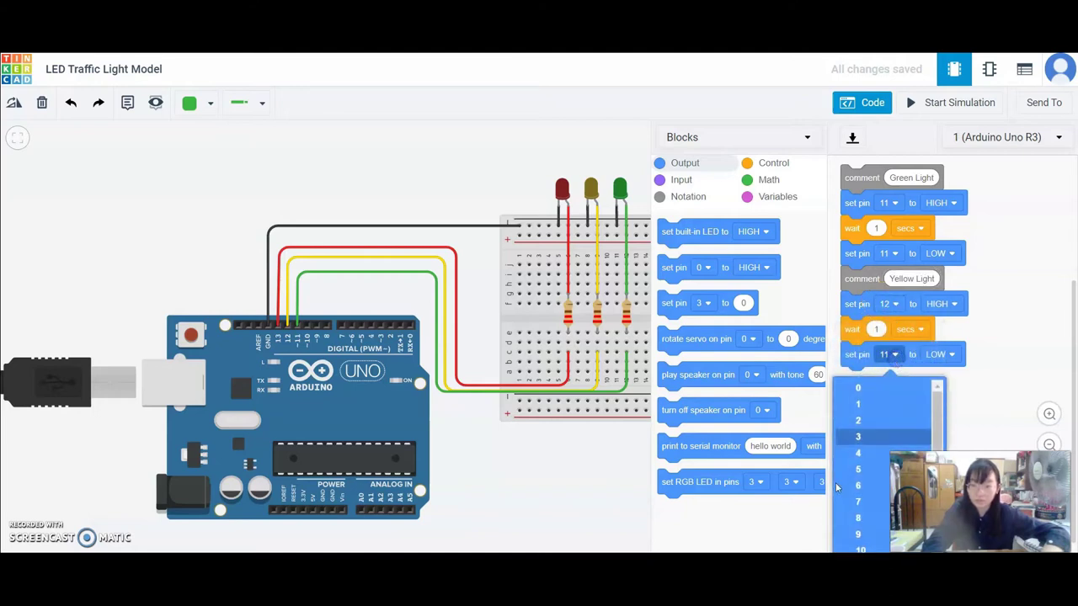
left_click_drag(938, 413, 938, 459)
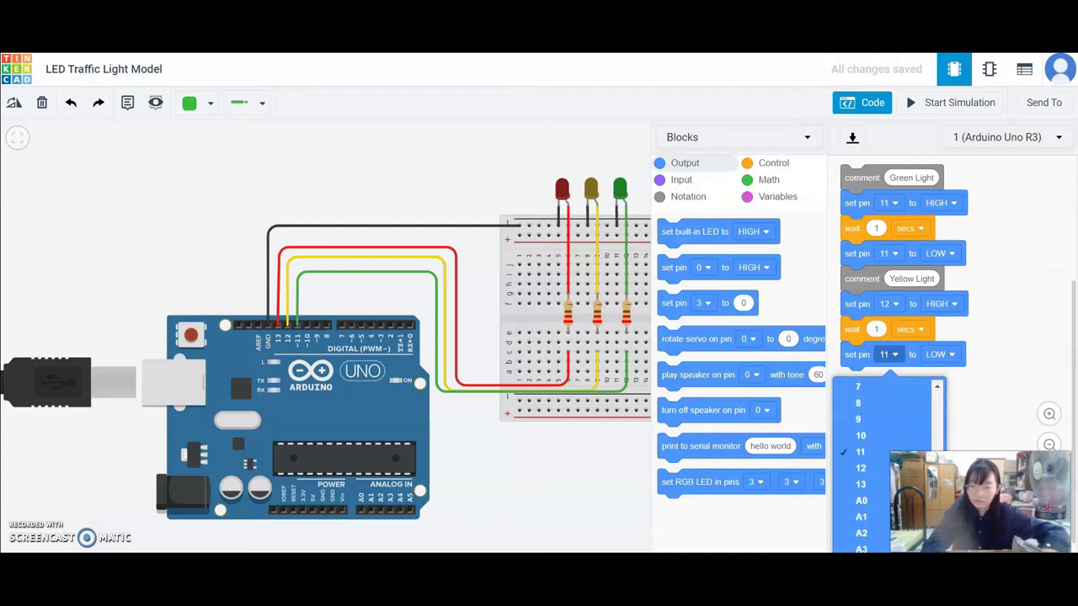
left_click(861, 468)
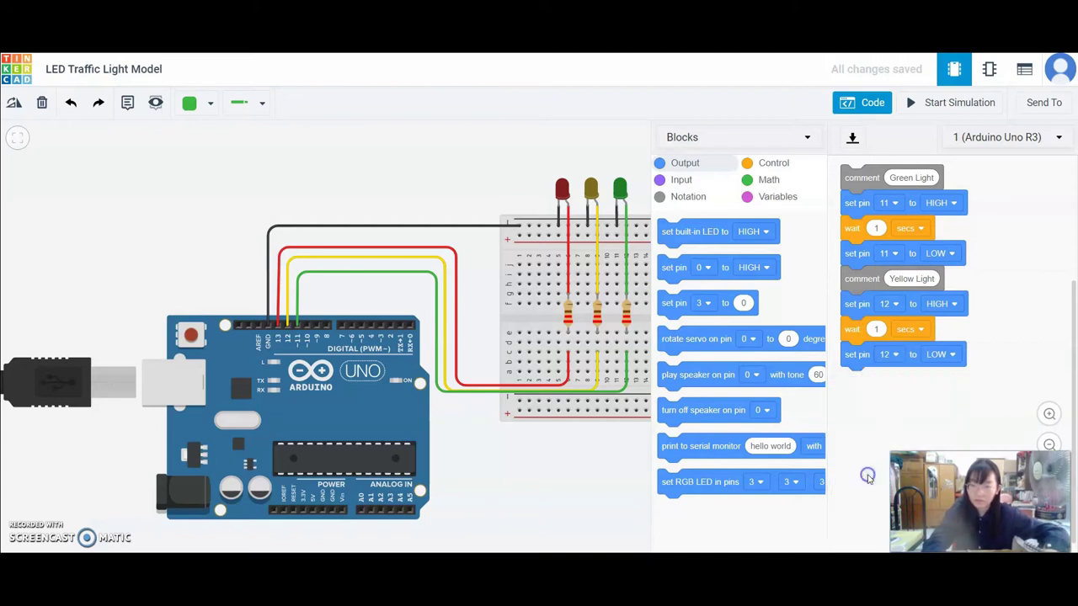
Step: Duplicate the Yellow Light comment with its three blocks and attach the copy at the end of the stack
right_click(868, 282)
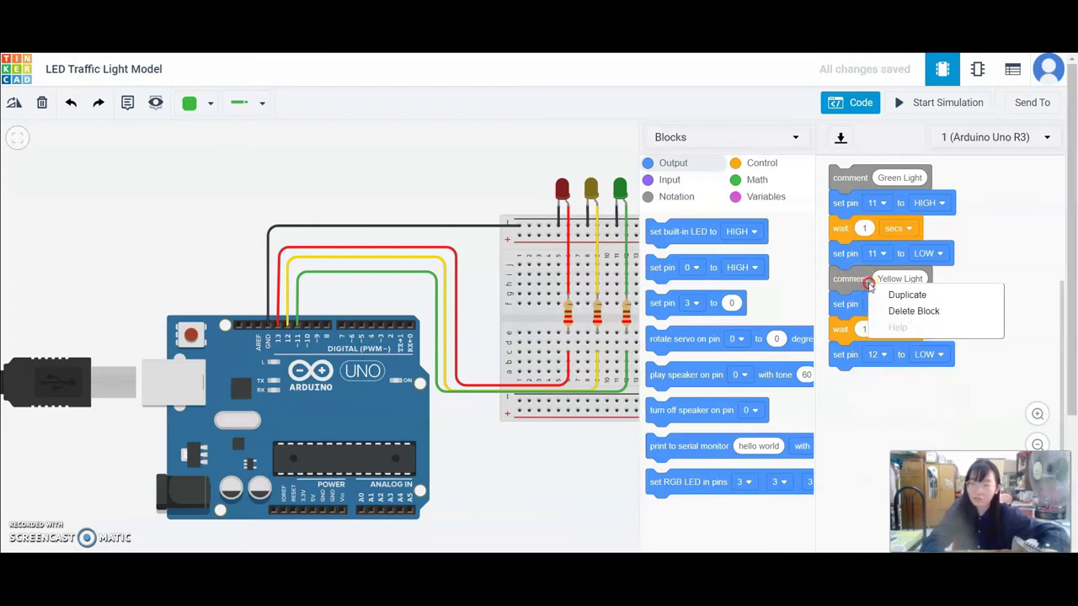
left_click(907, 295)
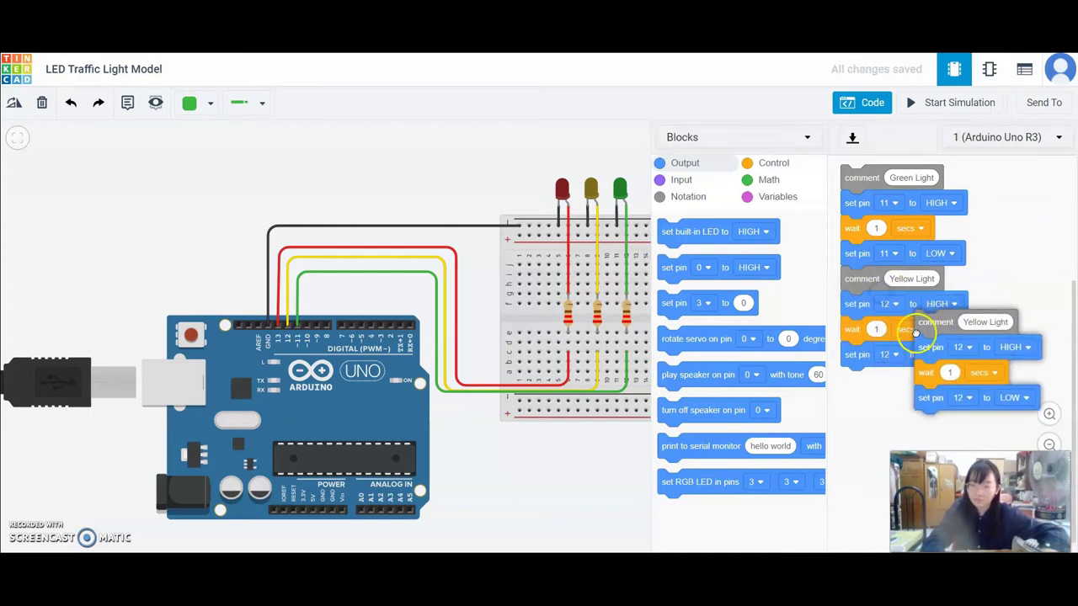
left_click(859, 381)
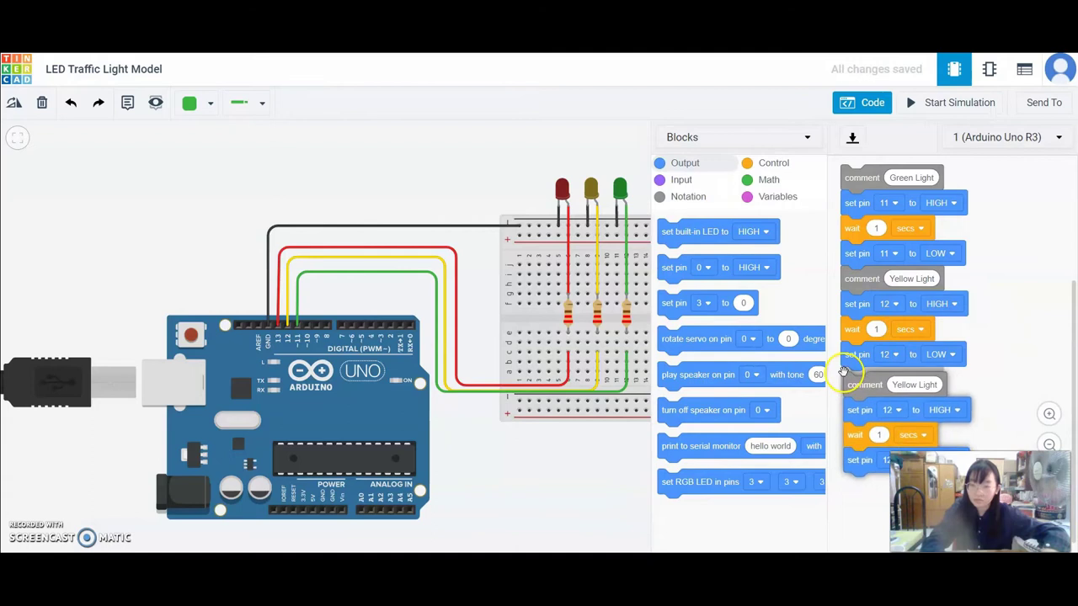
Step: Change the comment of the last block group to "Red Light"
left_click(912, 380)
left_click(913, 381)
key("BackSpace")
key("BackSpace")
key("BackSpace")
key("BackSpace")
key("BackSpace")
key("BackSpace")
key("BackSpace")
type("Red")
left_click(894, 425)
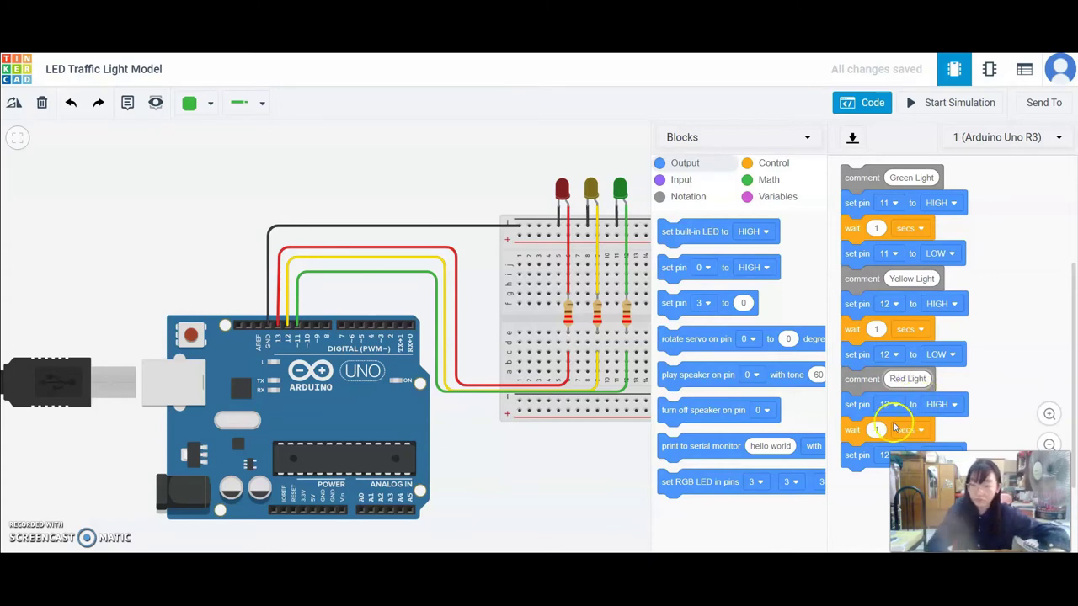
Step: Set both set pin blocks beneath the Red Light comment to pin 13 and start the simulation
left_click(890, 405)
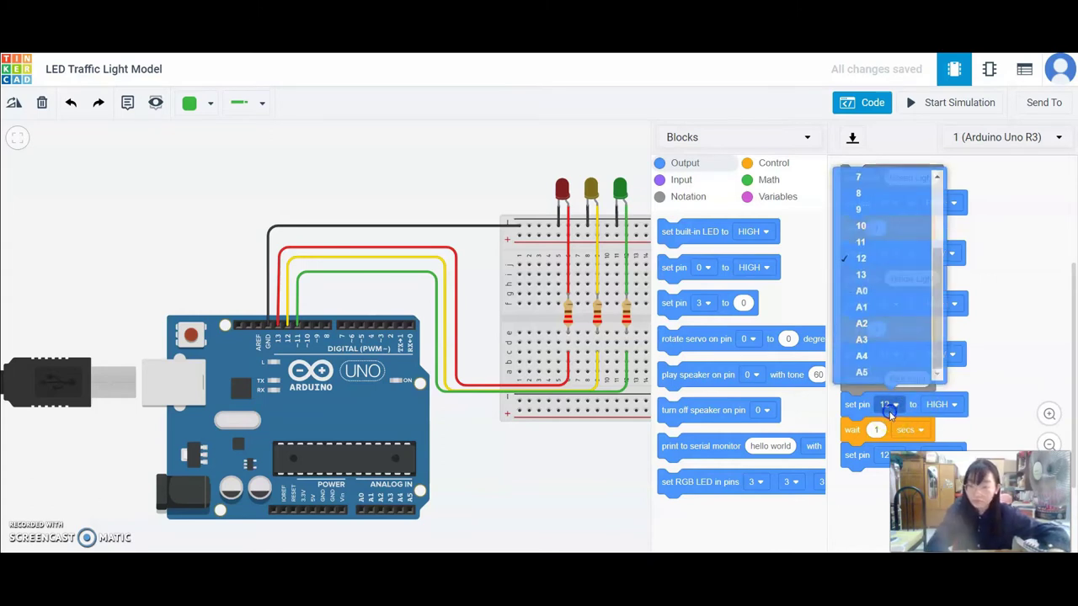
left_click(881, 273)
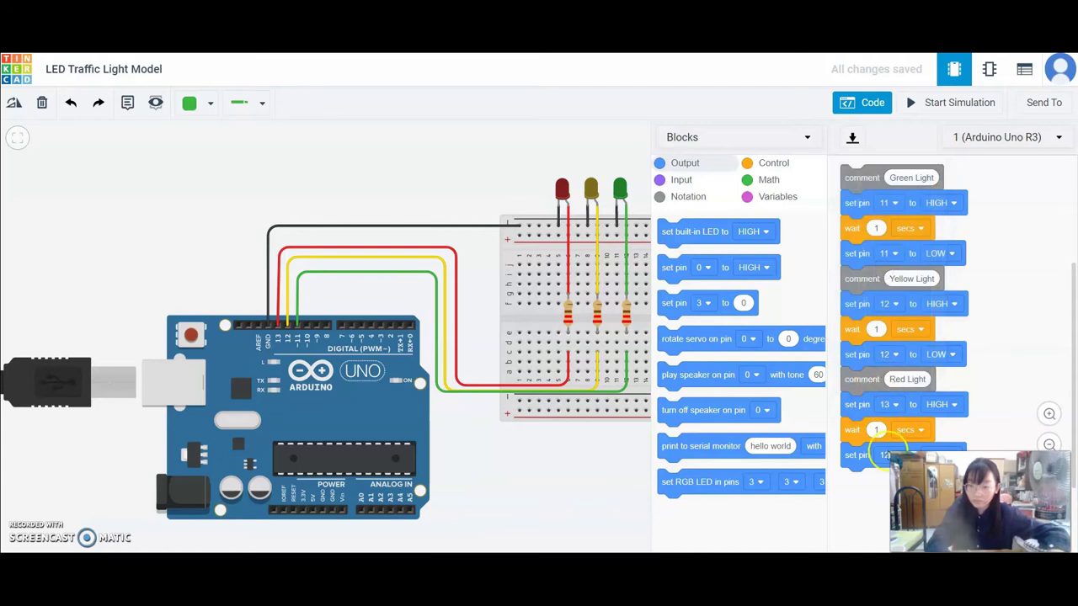
left_click(886, 455)
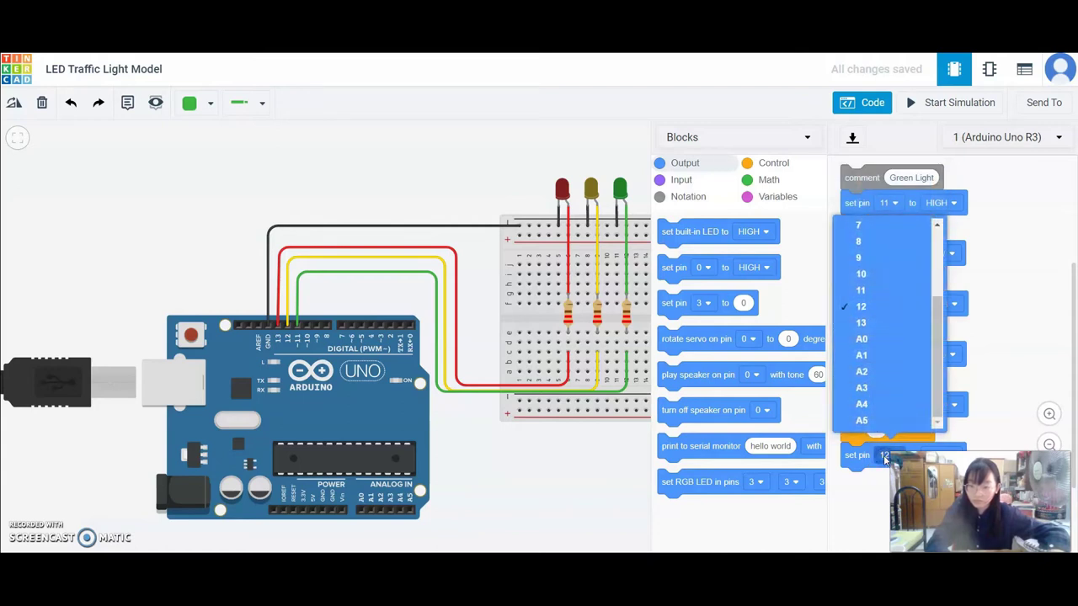
left_click(874, 325)
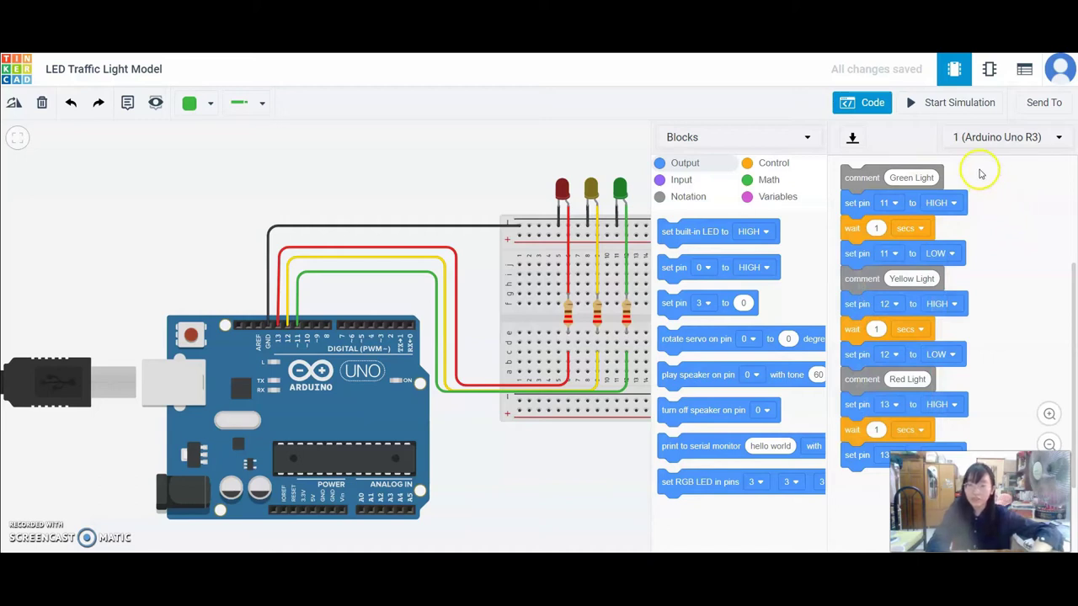
left_click(940, 103)
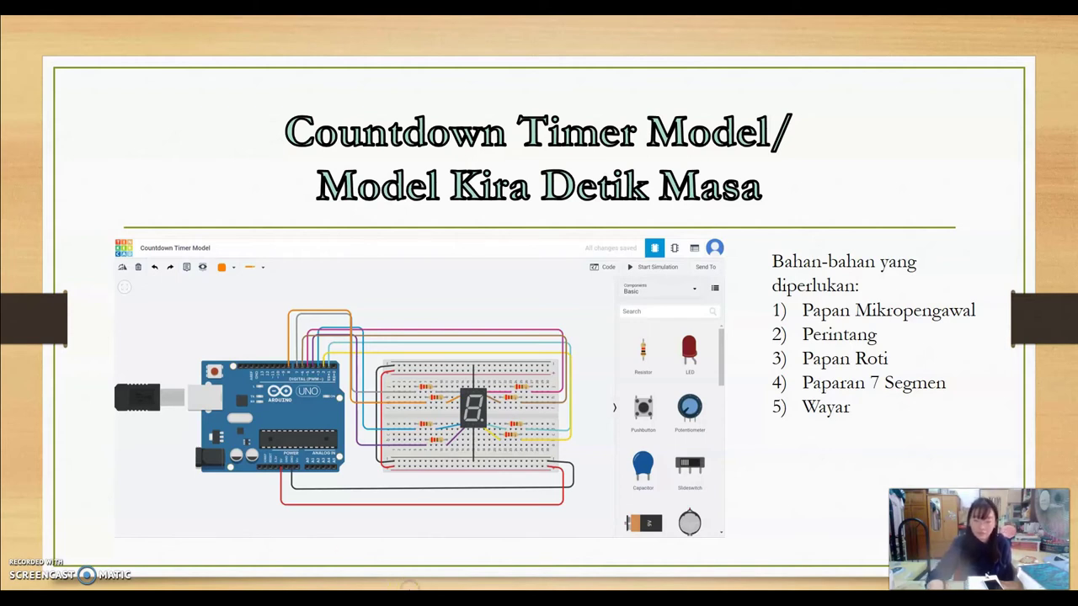
key("Right")
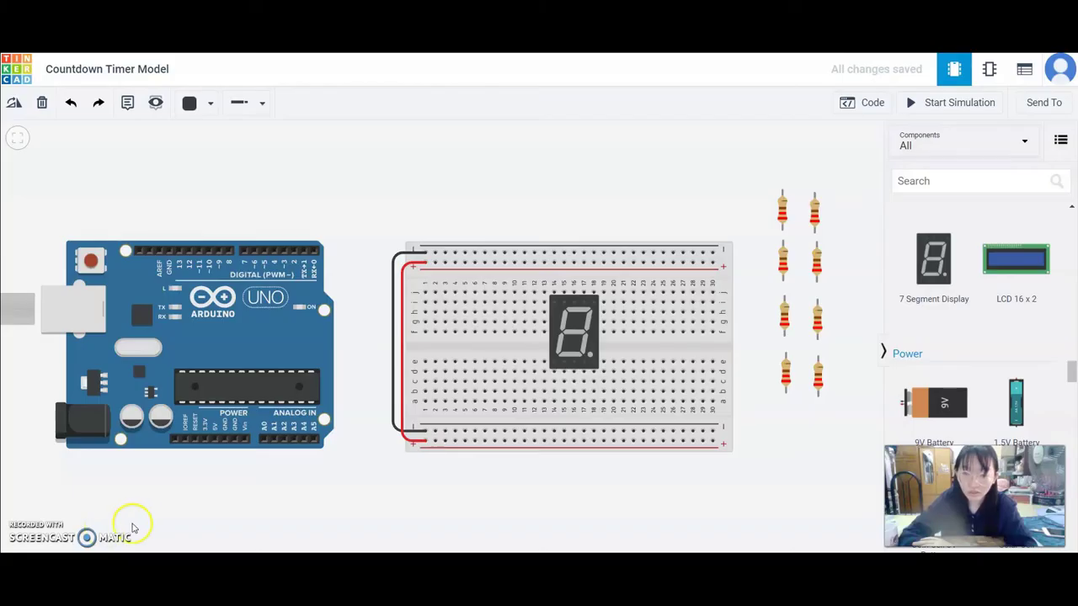
Step: Inspect the properties of the 7-segment display and of one resistor beside the breadboard in the Countdown Timer Model
left_click(293, 501)
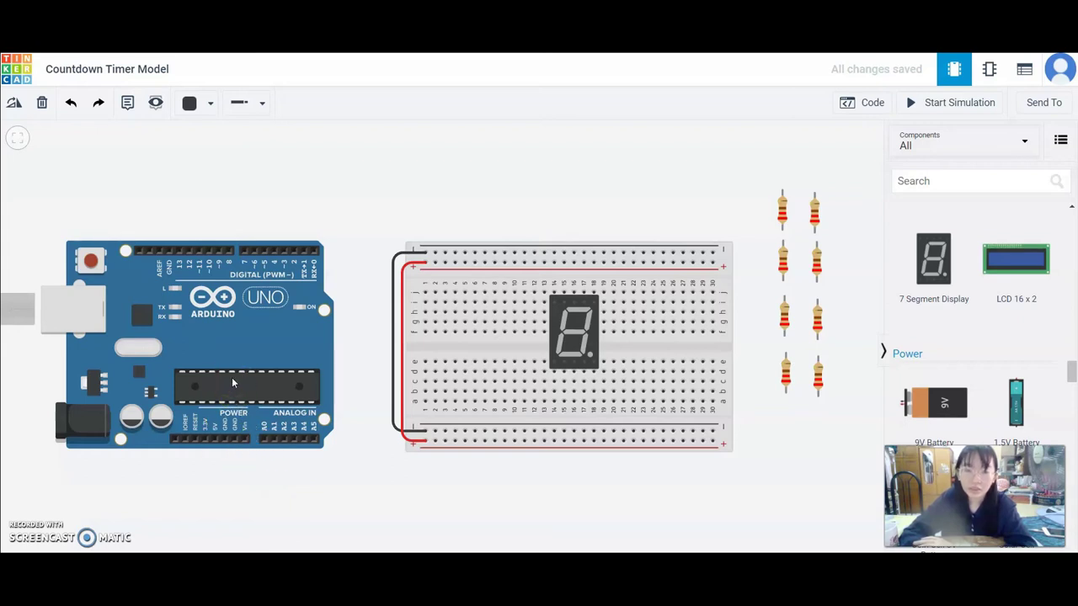
left_click(581, 347)
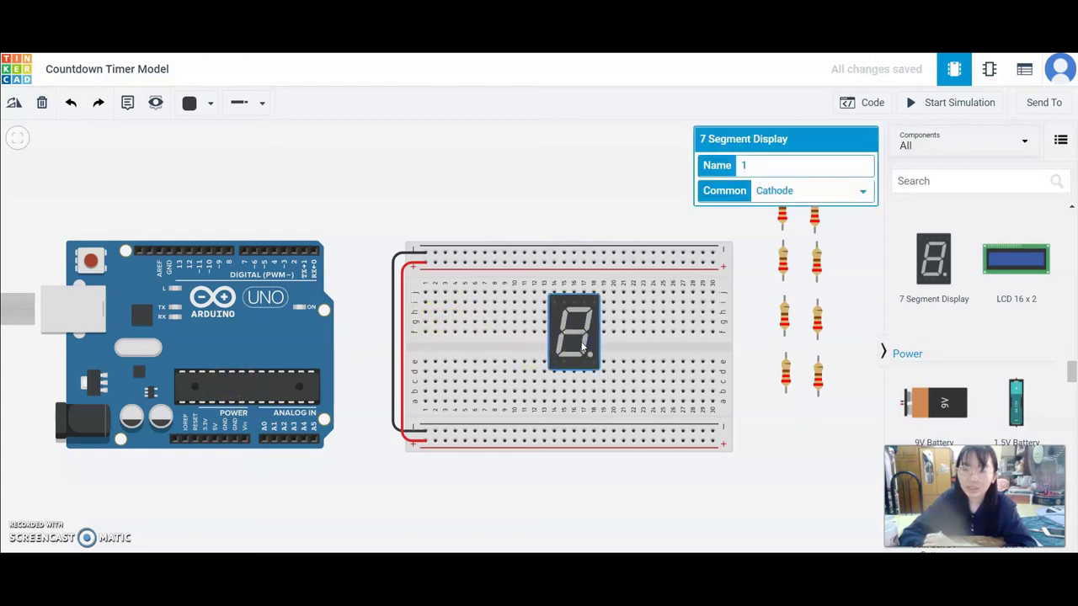
left_click(787, 314)
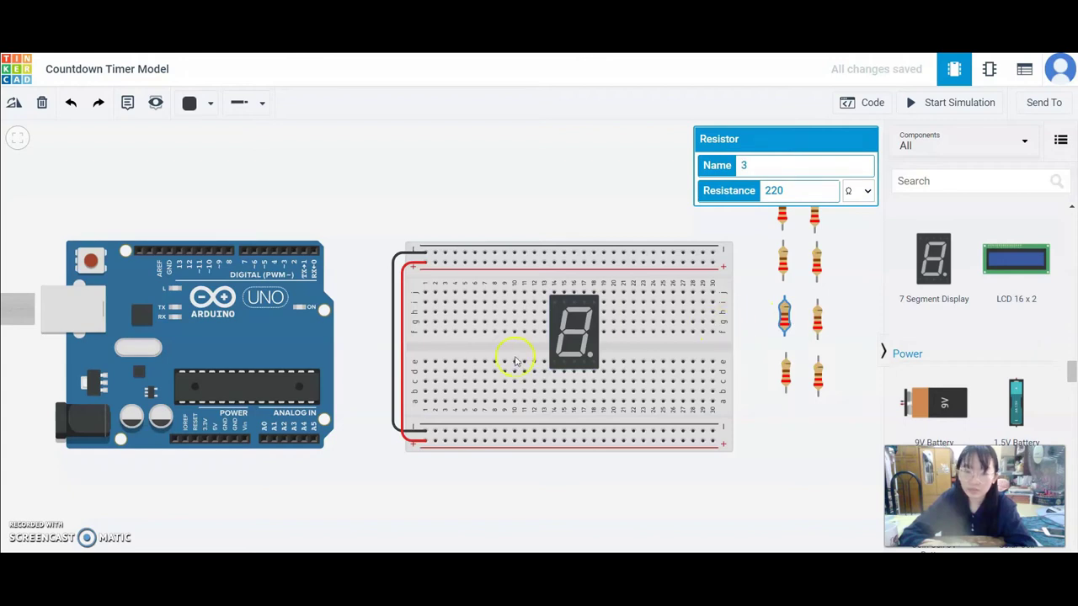
Step: Run a black wire from the Arduino's GND pin beneath the breadboard to the right end of its lower negative rail
left_click(235, 446)
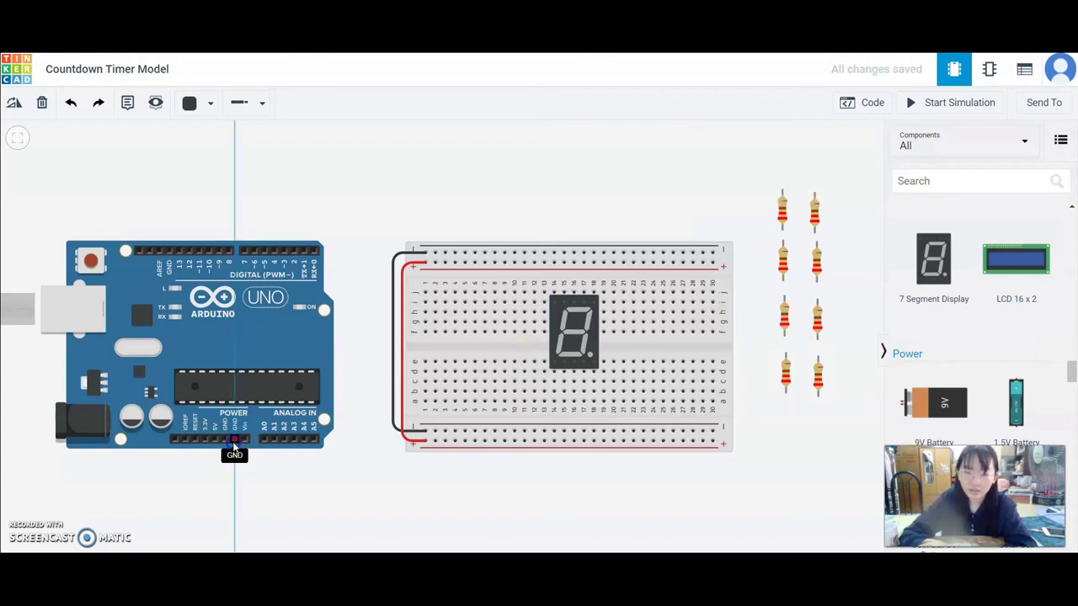
left_click(234, 461)
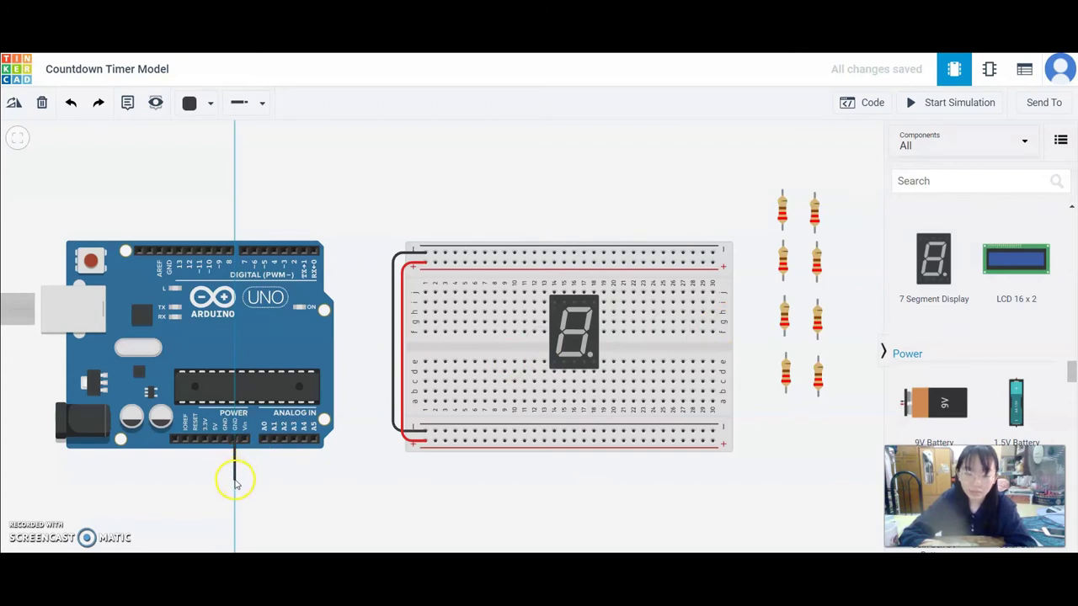
left_click(235, 479)
left_click_drag(310, 494, 704, 483)
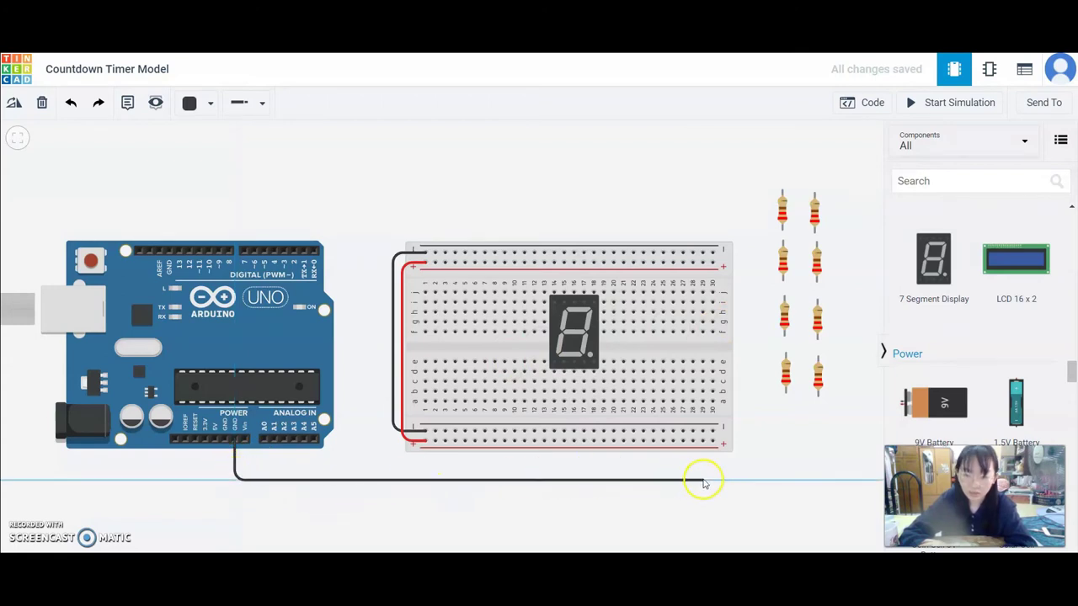
left_click(762, 479)
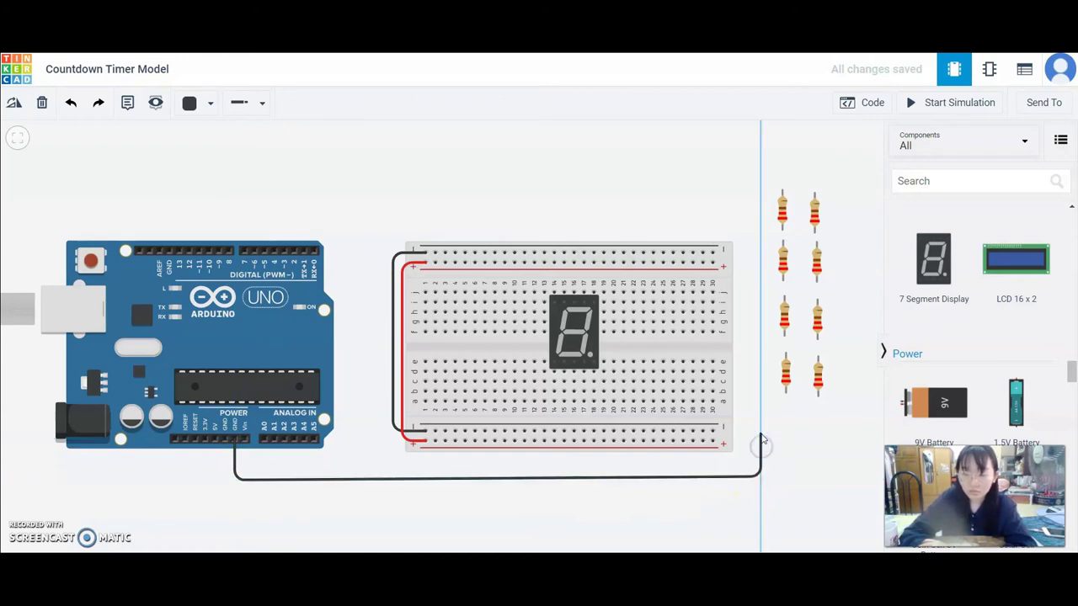
left_click(713, 432)
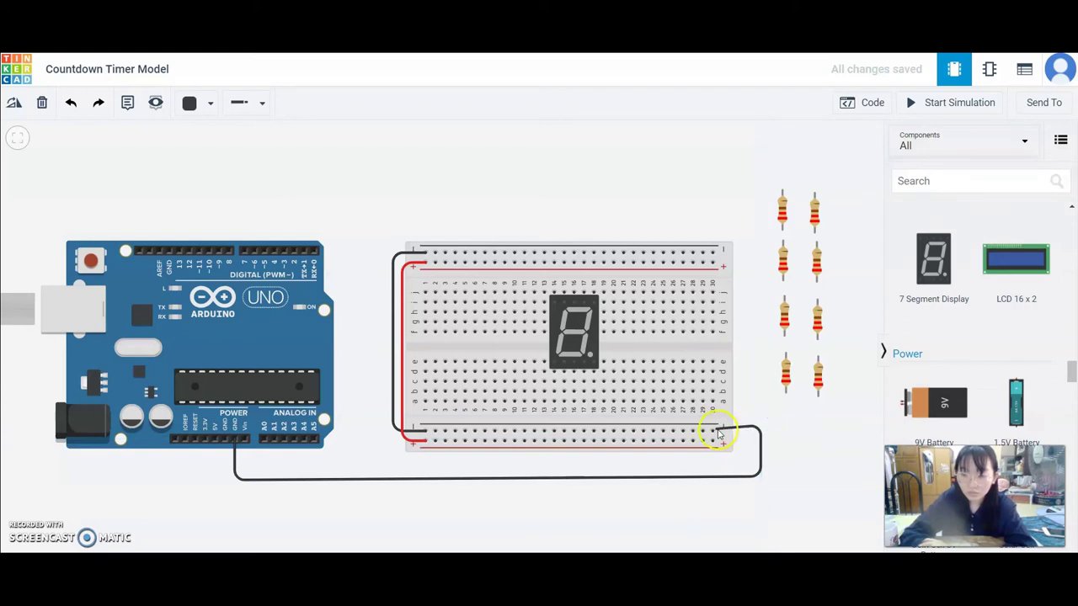
left_click_drag(760, 427, 761, 431)
key("f")
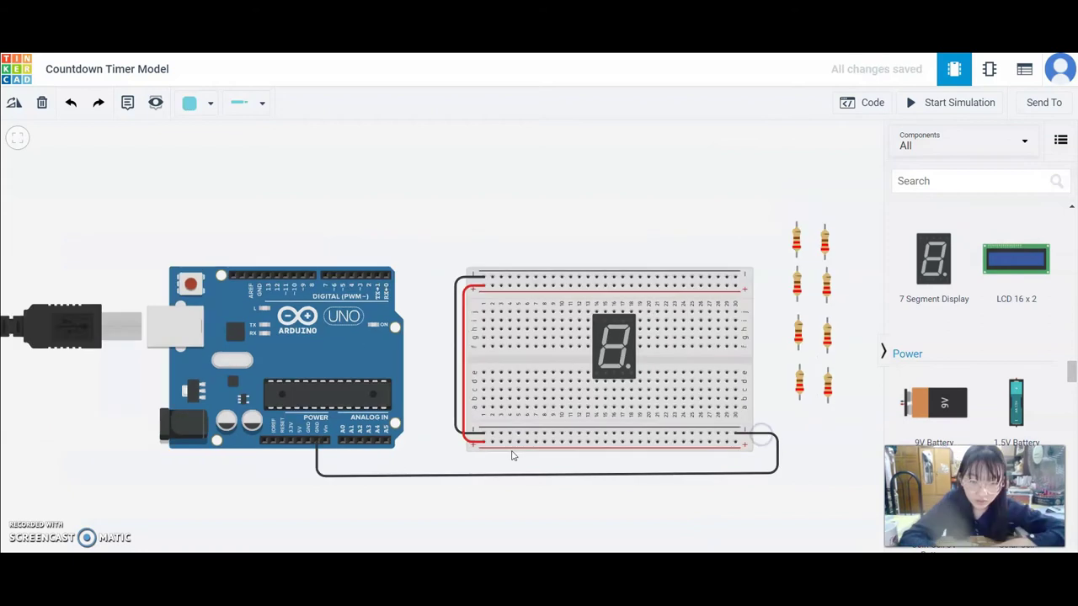
left_click(484, 438)
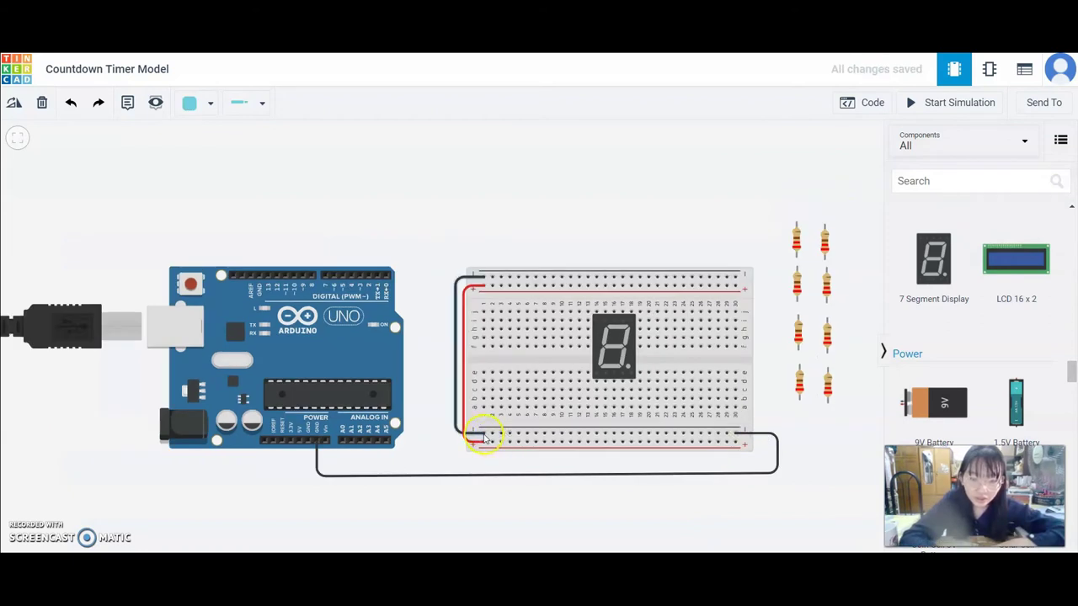
left_click(481, 320)
left_click_drag(479, 288, 480, 278)
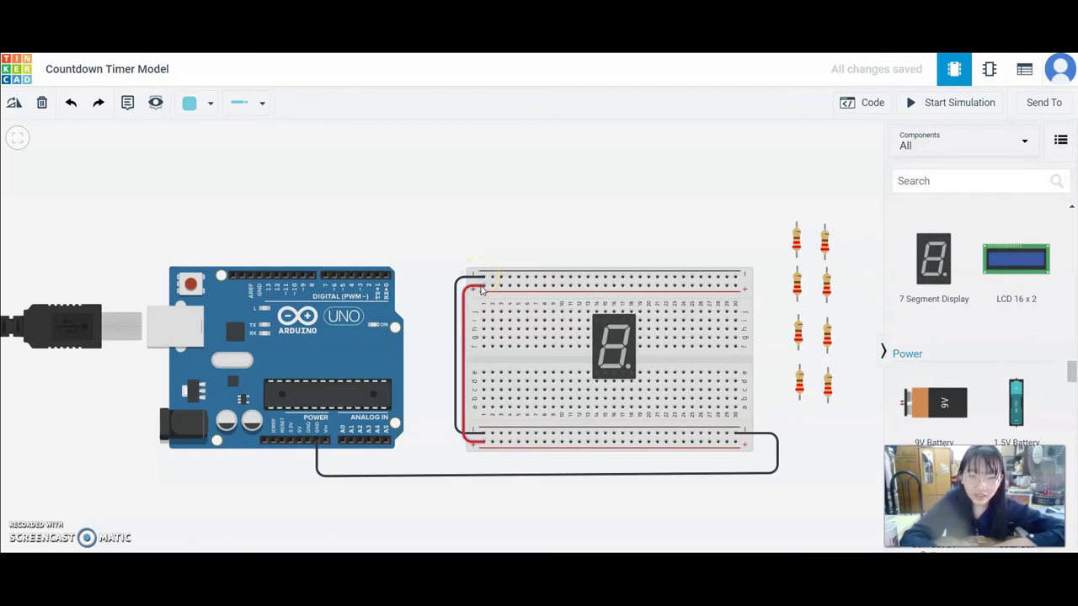
Step: Run a red wire from the Arduino's 5V pin beneath the breadboard to the right end of its lower positive rail
left_click(195, 104)
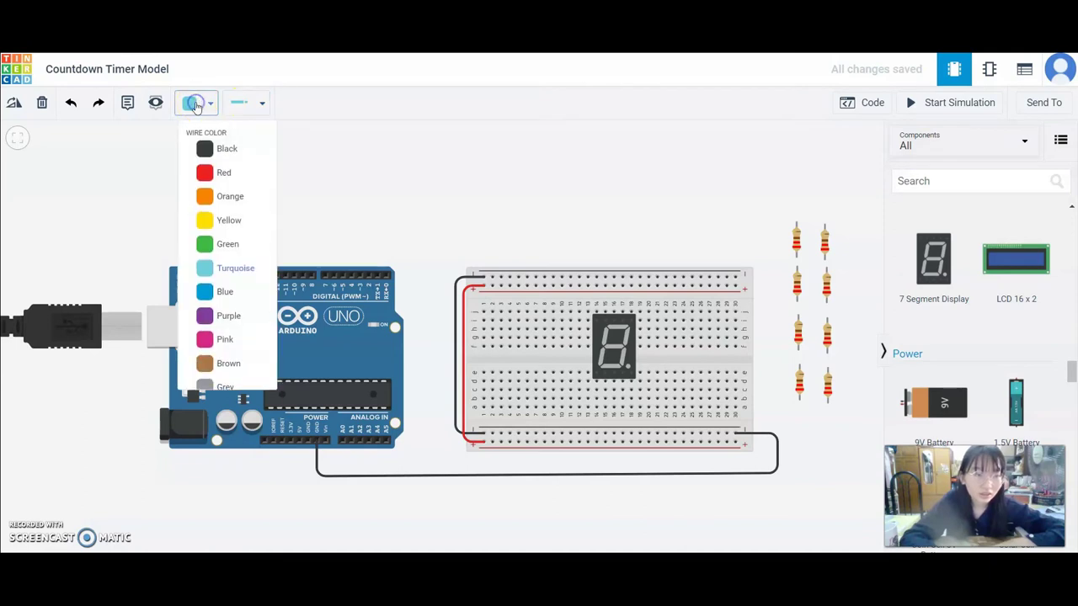
left_click(205, 173)
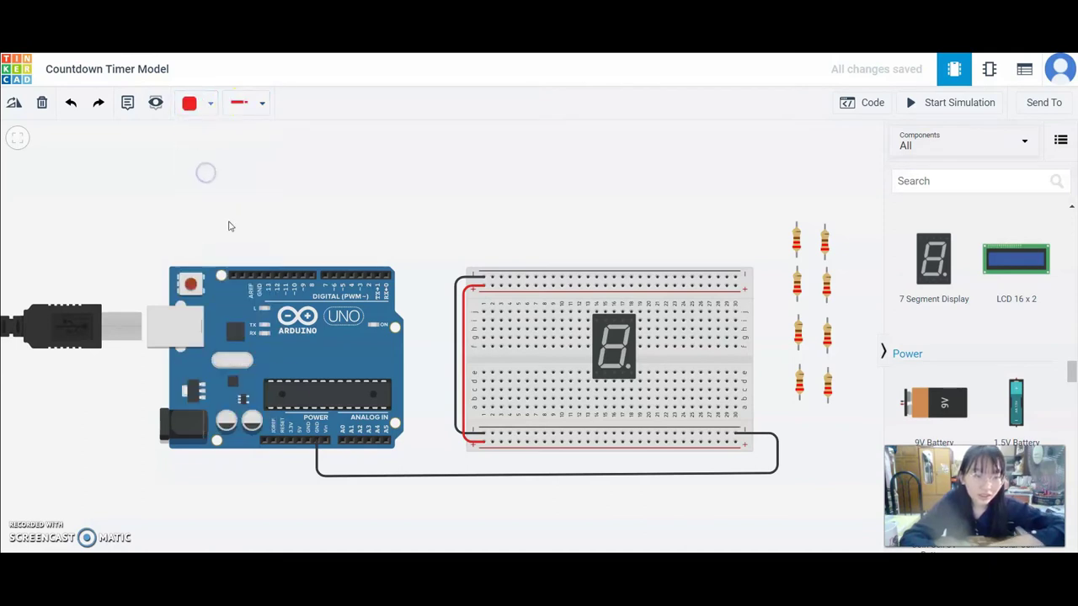
left_click(299, 444)
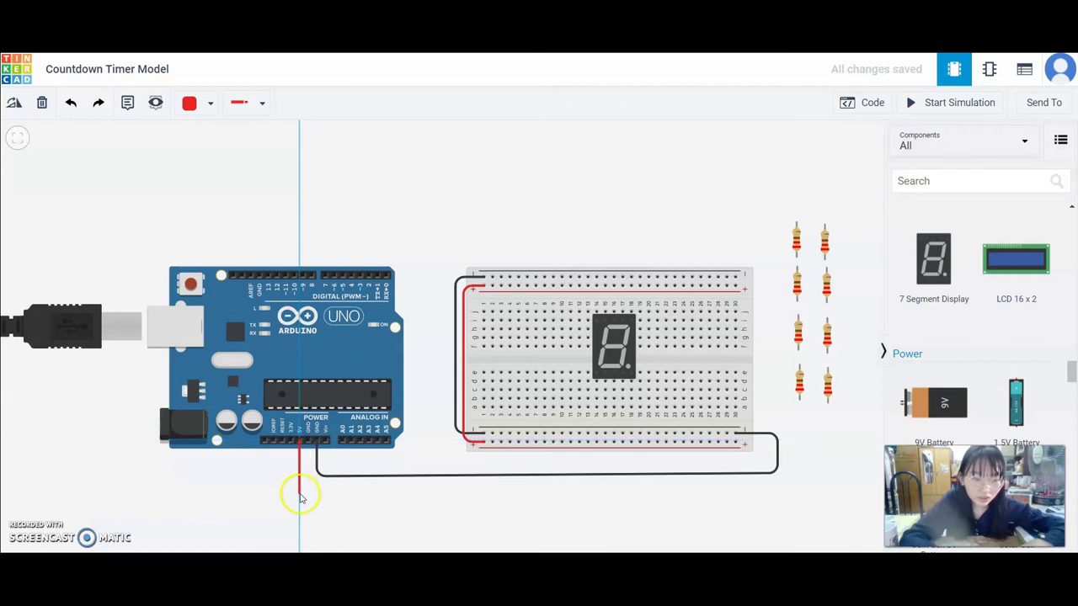
left_click(301, 503)
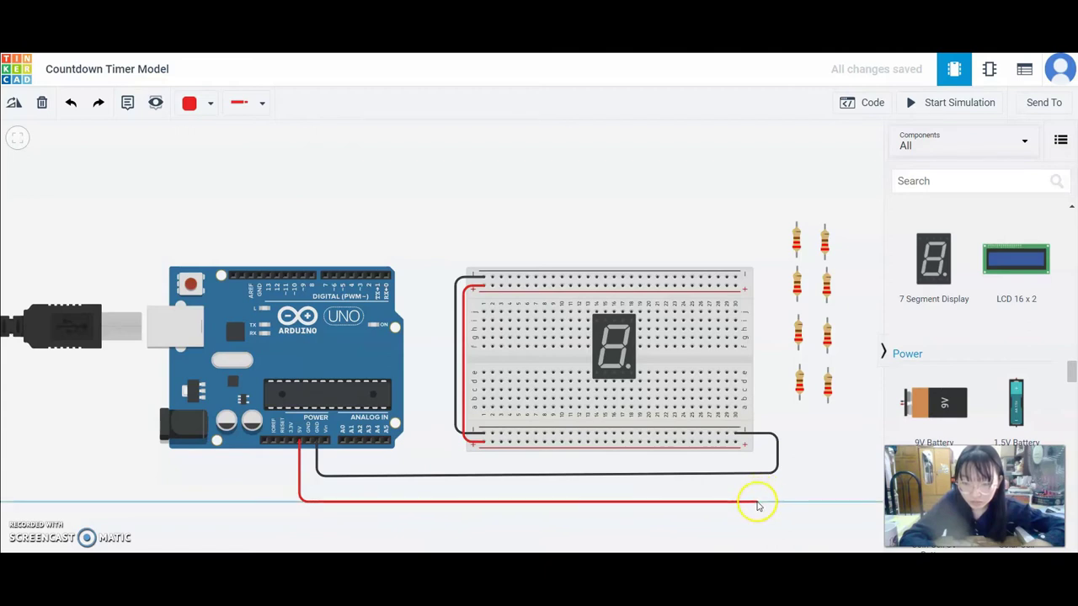
left_click(761, 502)
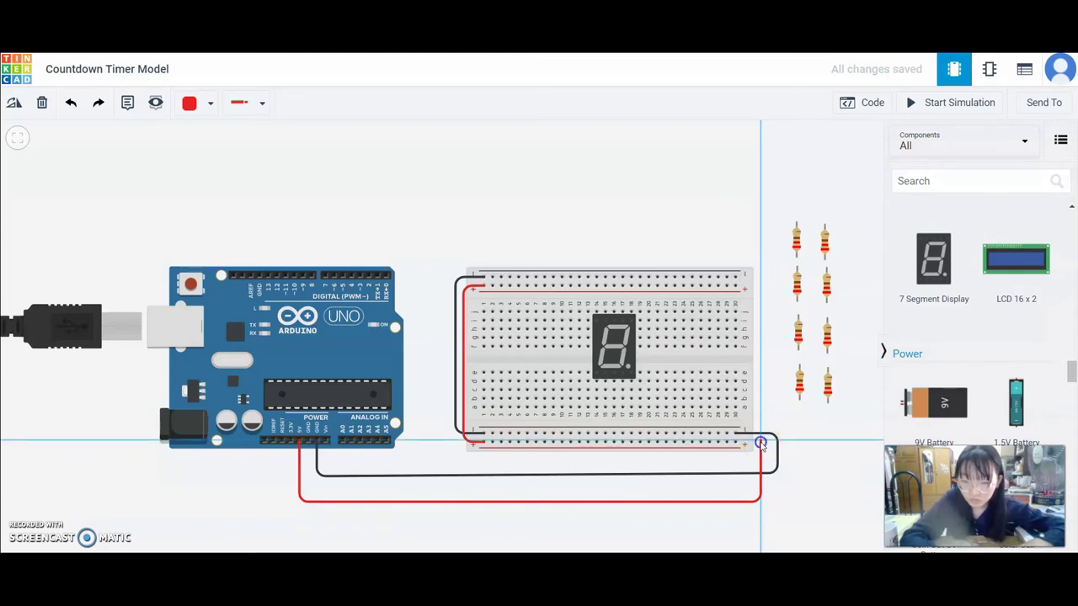
left_click(736, 444)
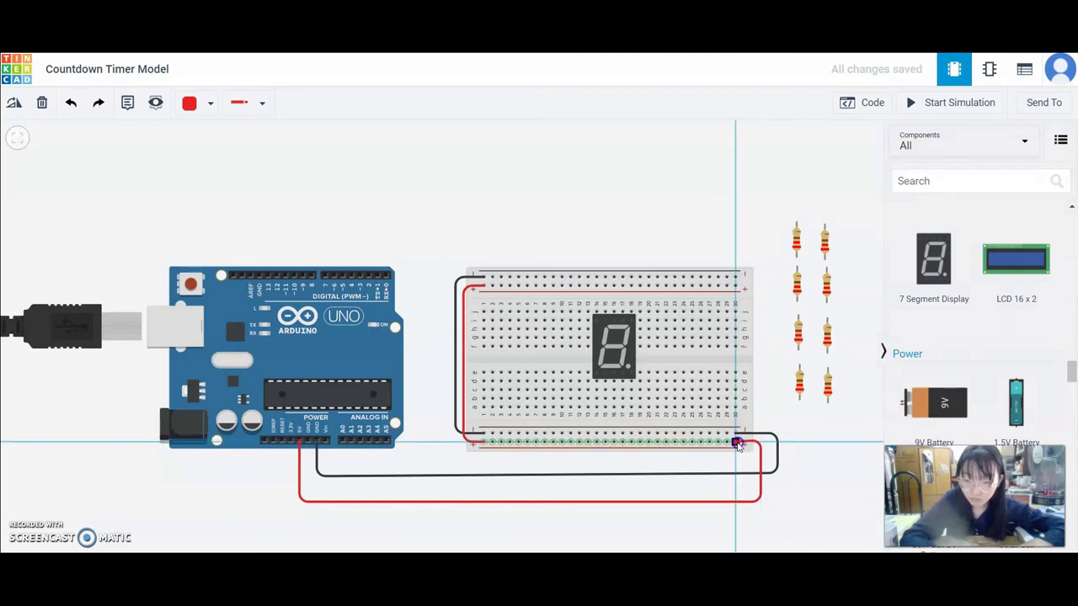
left_click(760, 442)
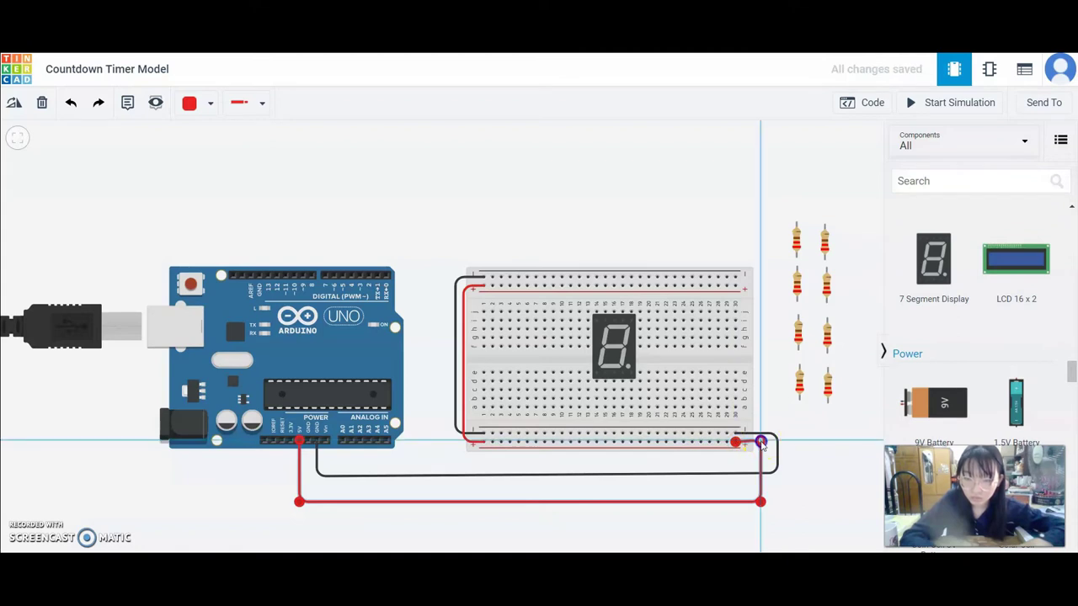
left_click(308, 177)
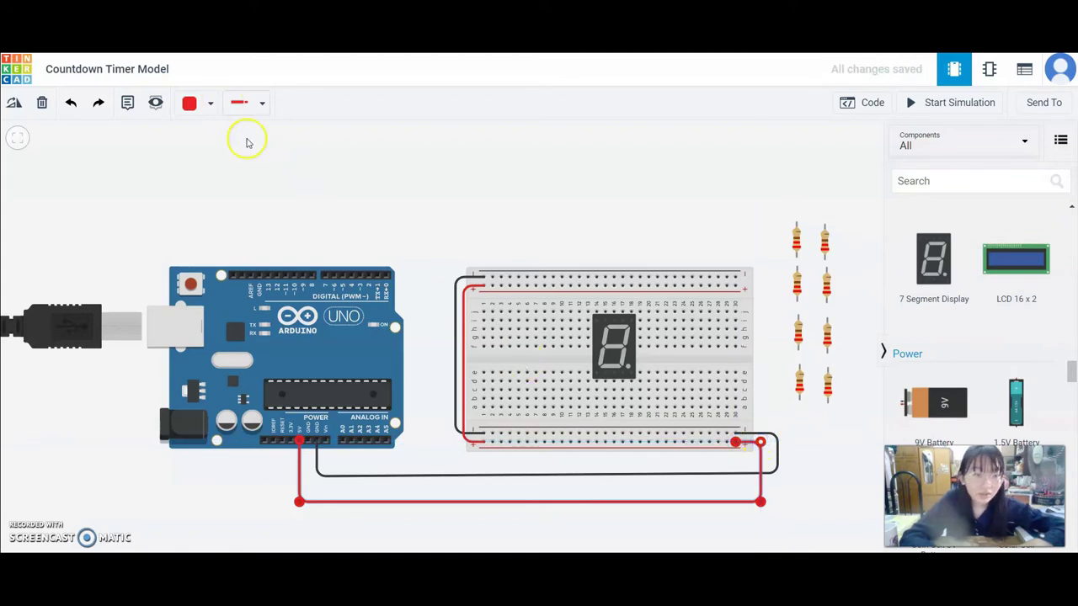
left_click(287, 184)
Step: Connect the 7-segment display's upper and lower common pins to the nearest negative rails with black wires
left_click(185, 104)
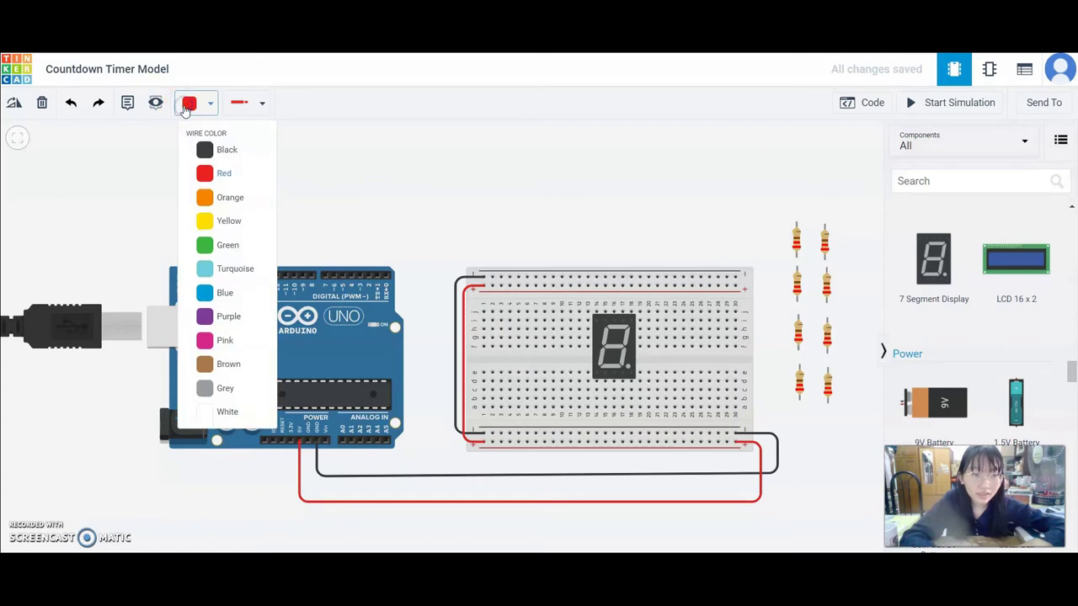
left_click(202, 146)
left_click(622, 315)
left_click(614, 342)
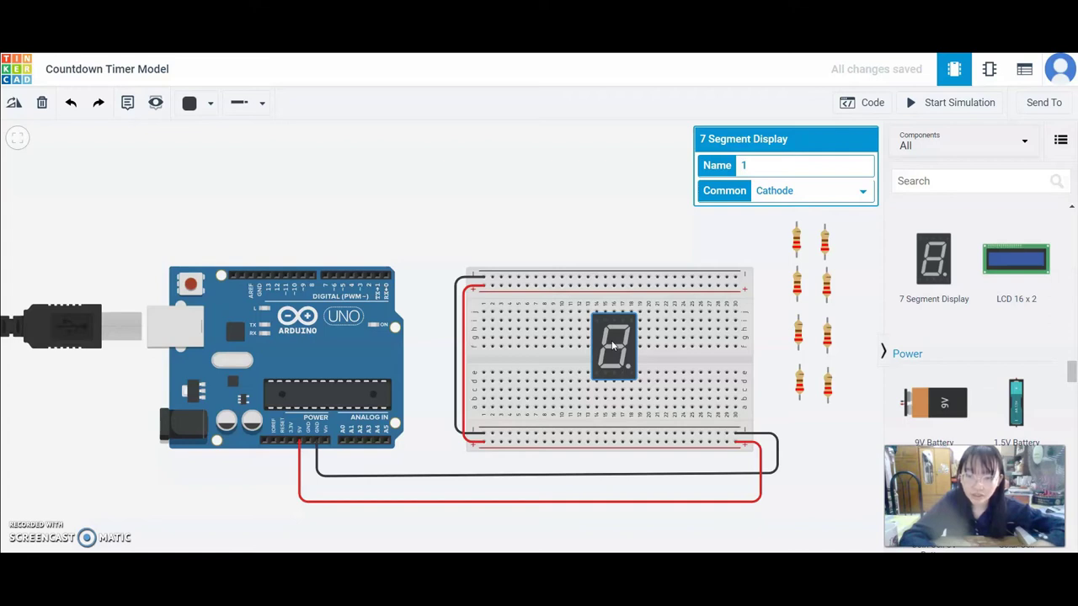
left_click(614, 322)
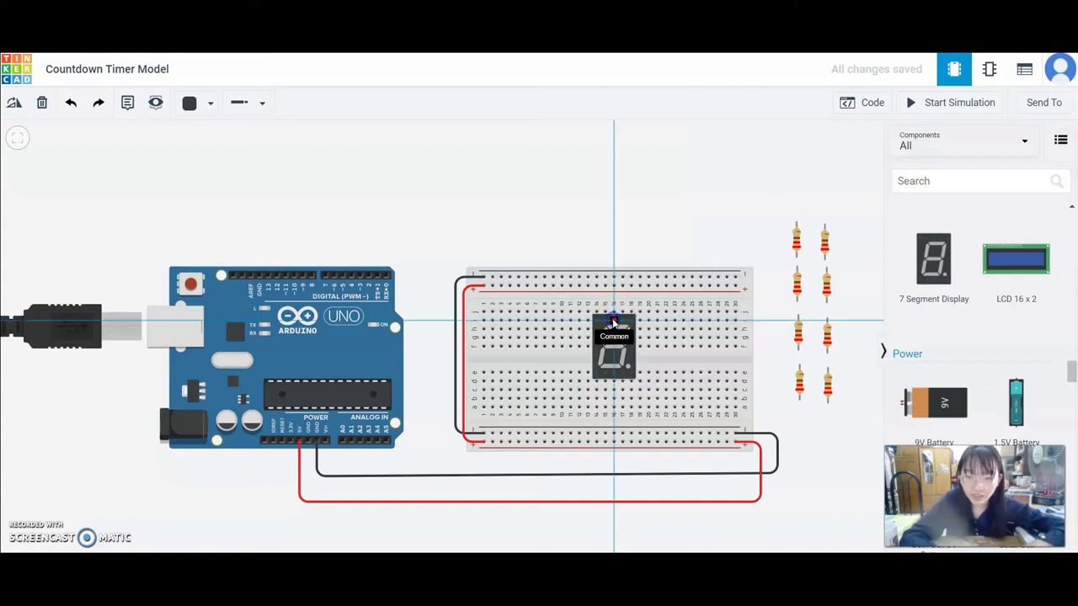
left_click(614, 278)
left_click(615, 376)
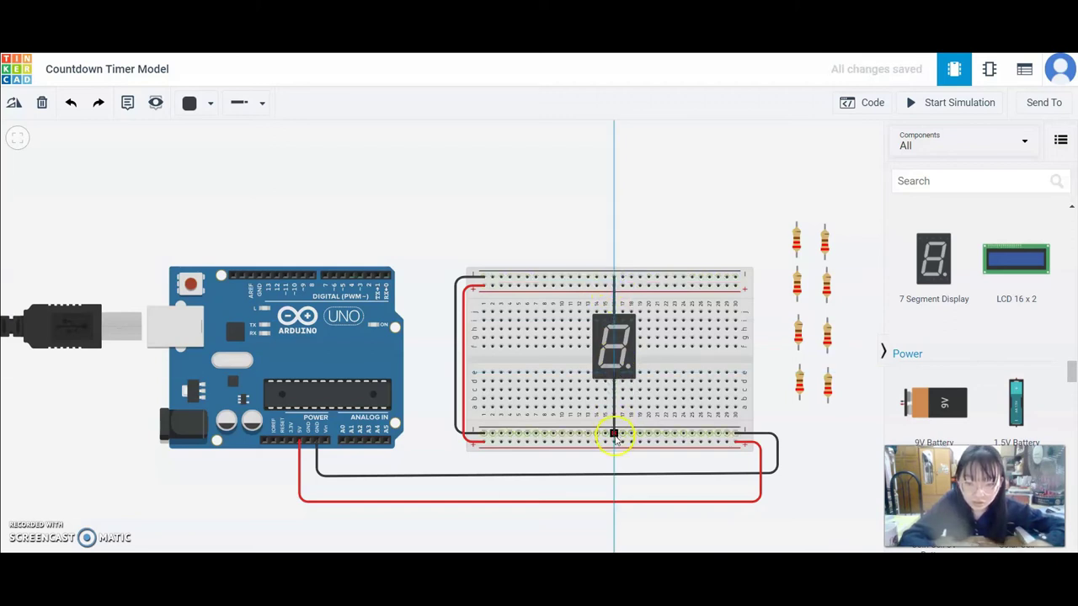
left_click(614, 435)
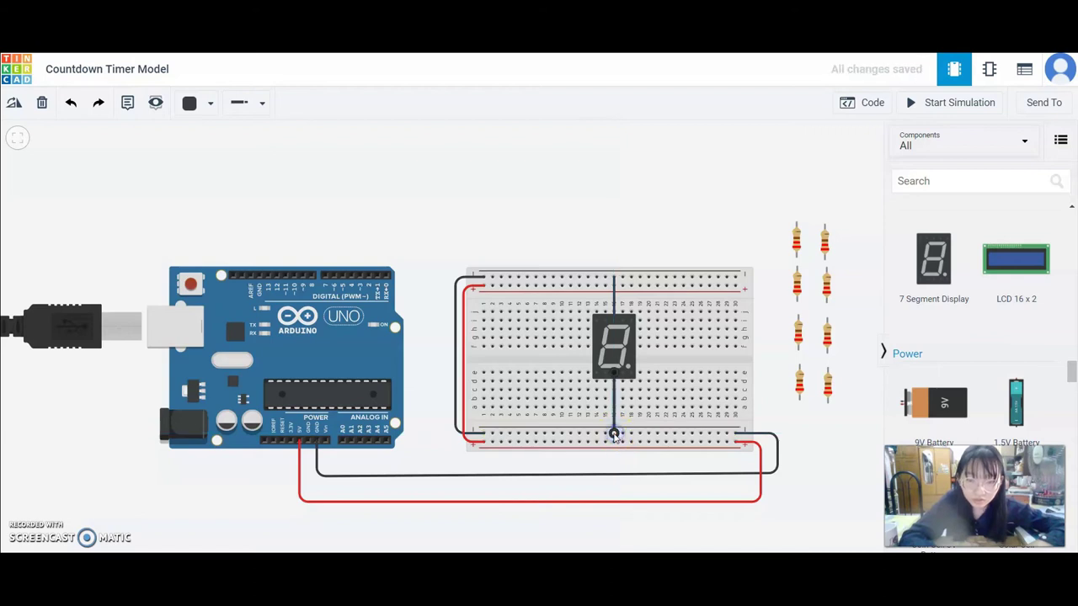
left_click(682, 233)
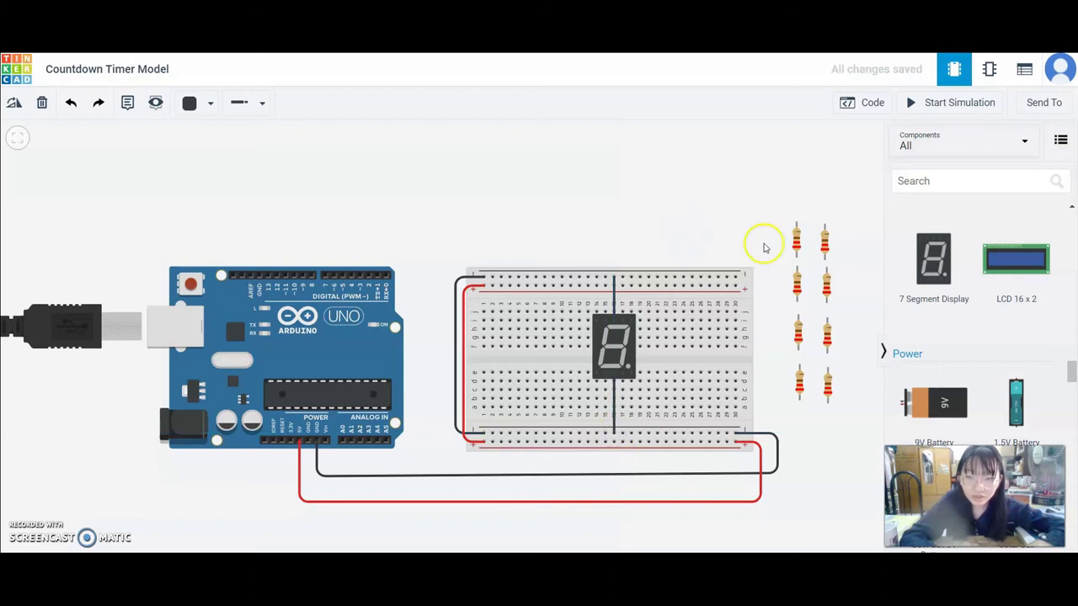
Step: Rotate the first 220 Ω resistor to horizontal and place it in breadboard row e, between columns 22 and 26
left_click(796, 244)
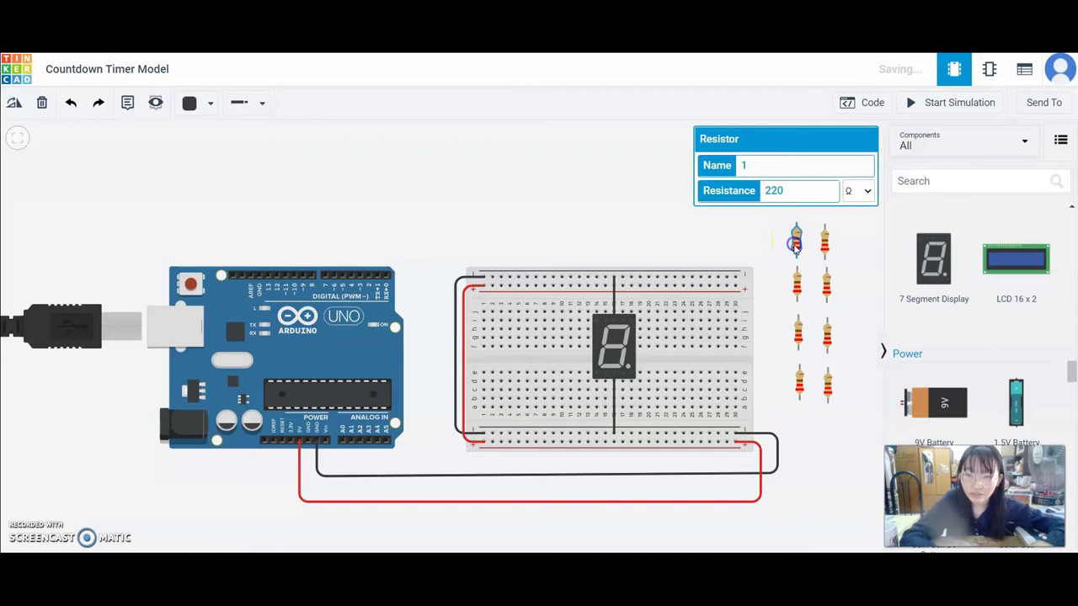
left_click(11, 105)
left_click(10, 105)
left_click(10, 106)
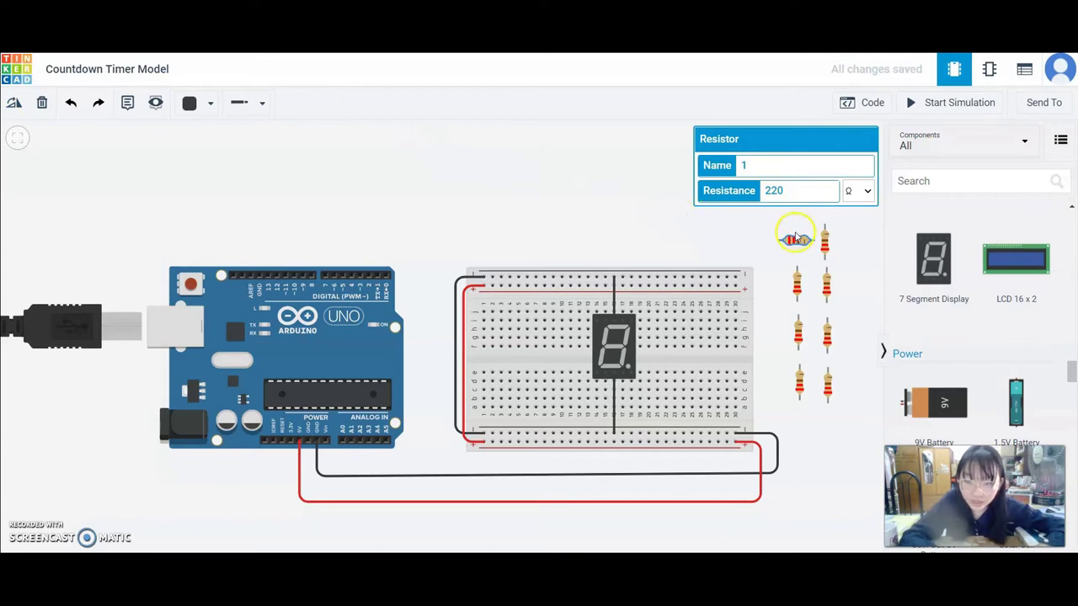
left_click_drag(795, 235, 678, 380)
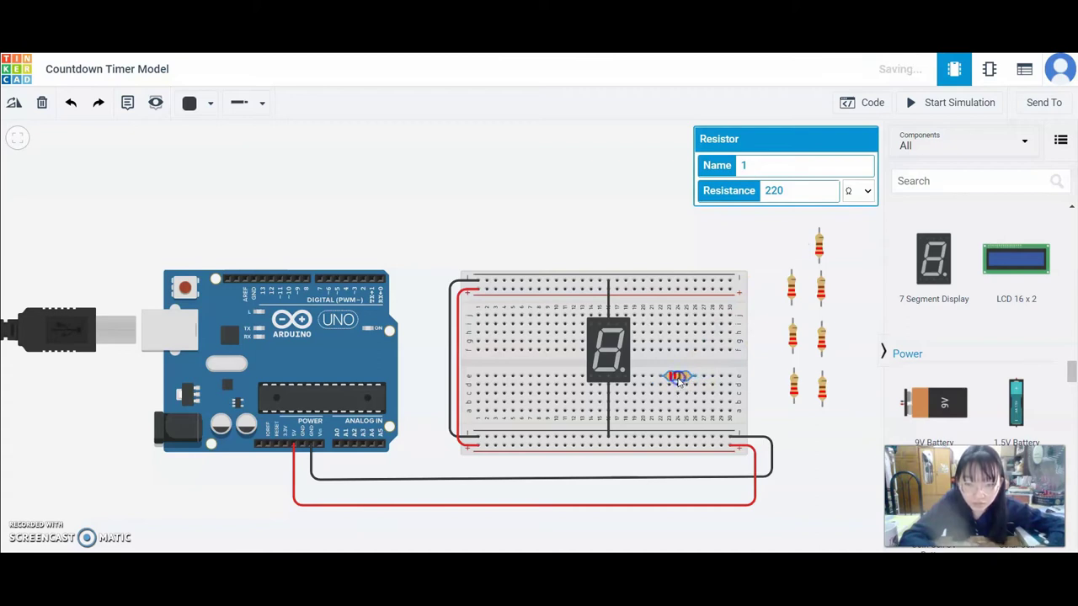
Step: Run a turquoise wire from column 22 at the resistor's left terminal to the display's lower-right pin in column 18
left_click(191, 103)
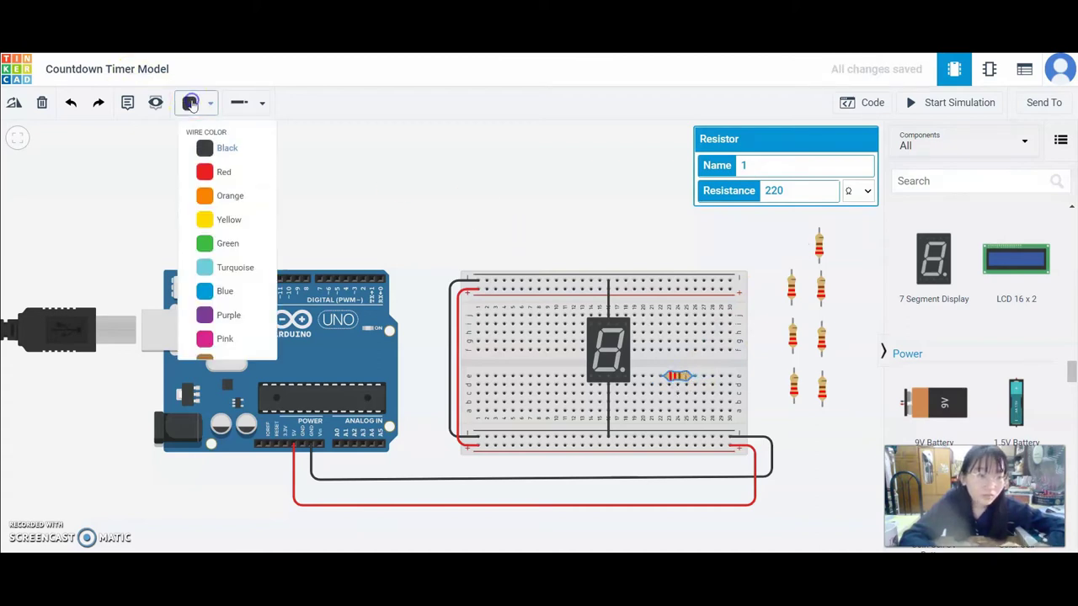
left_click(212, 269)
left_click(565, 173)
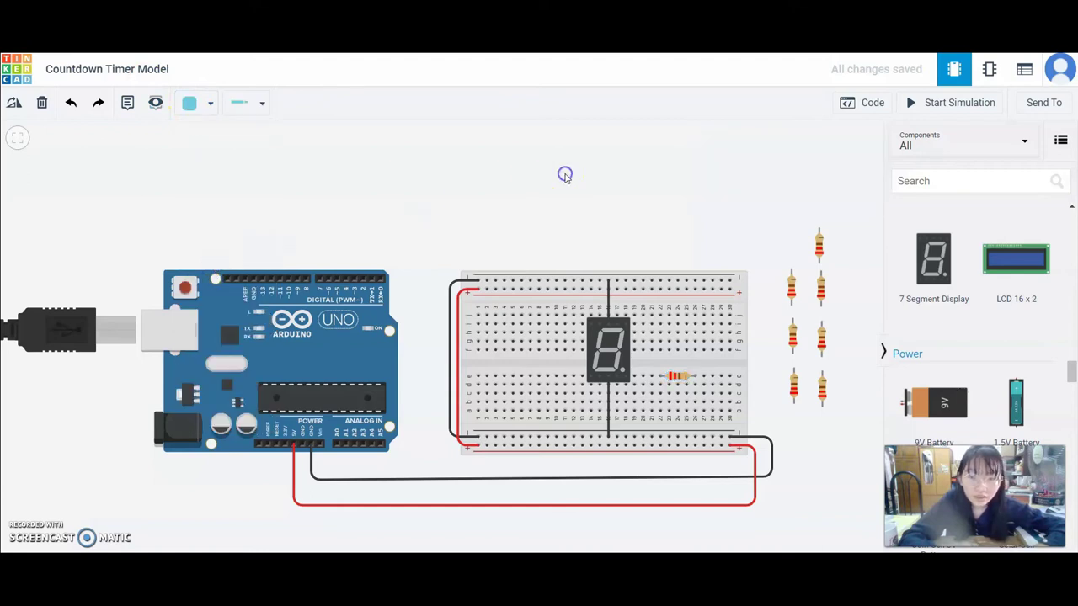
left_click(660, 385)
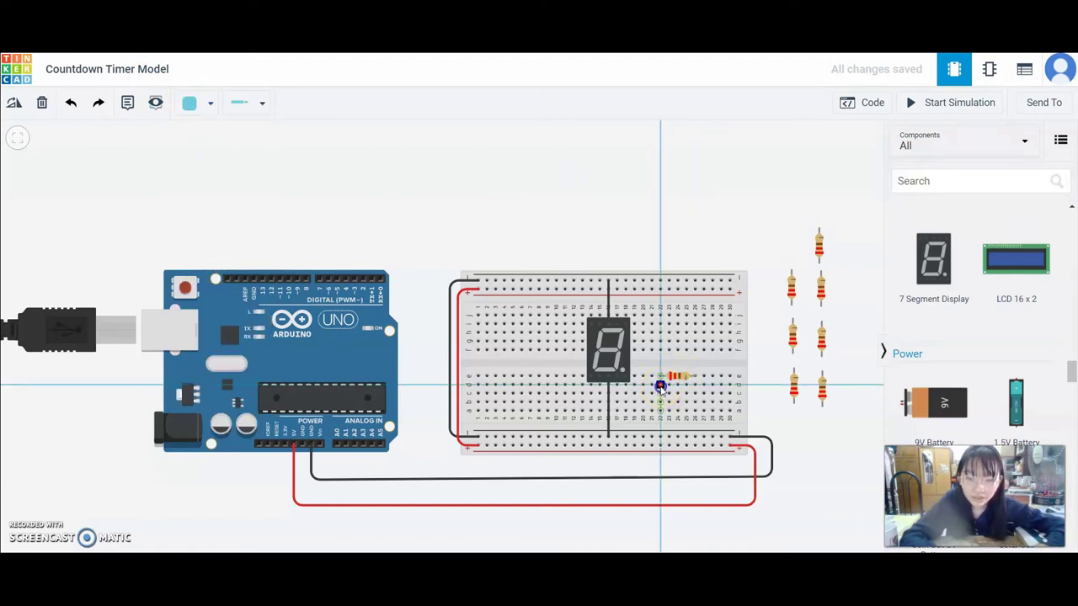
left_click_drag(661, 388, 624, 378)
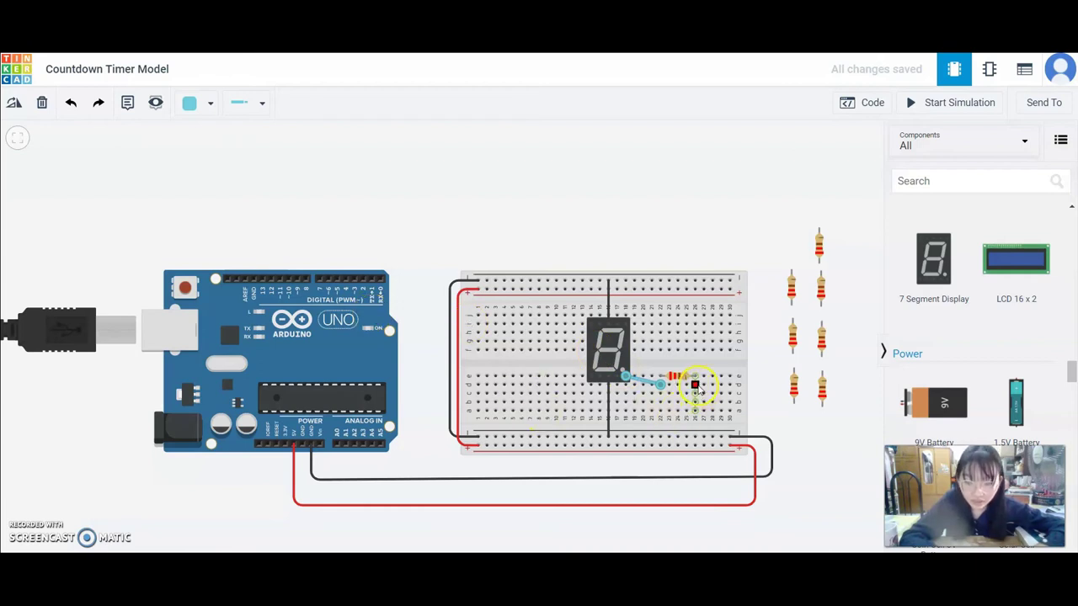
Step: Route a turquoise wire from column 26 at the resistor's right terminal around the breadboard's right and top sides to Arduino pin 1
left_click_drag(697, 387, 768, 389)
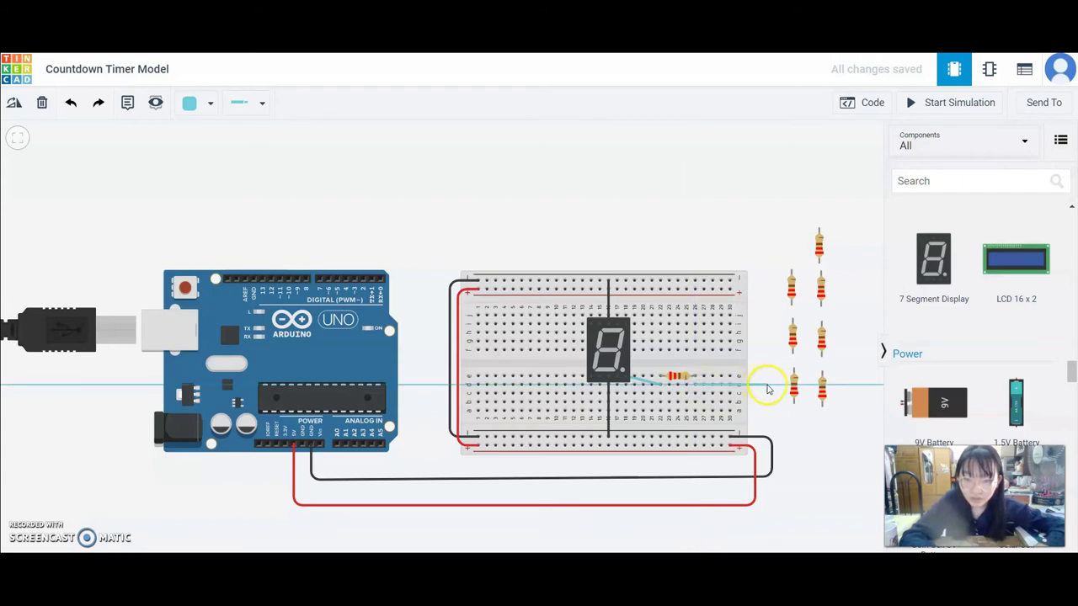
left_click(766, 385)
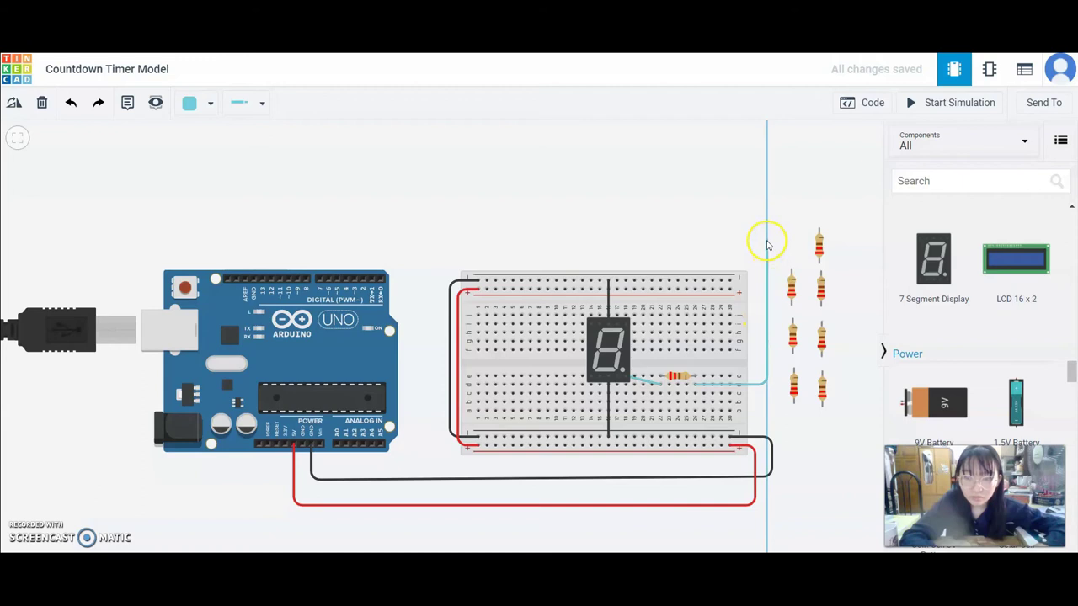
left_click(767, 242)
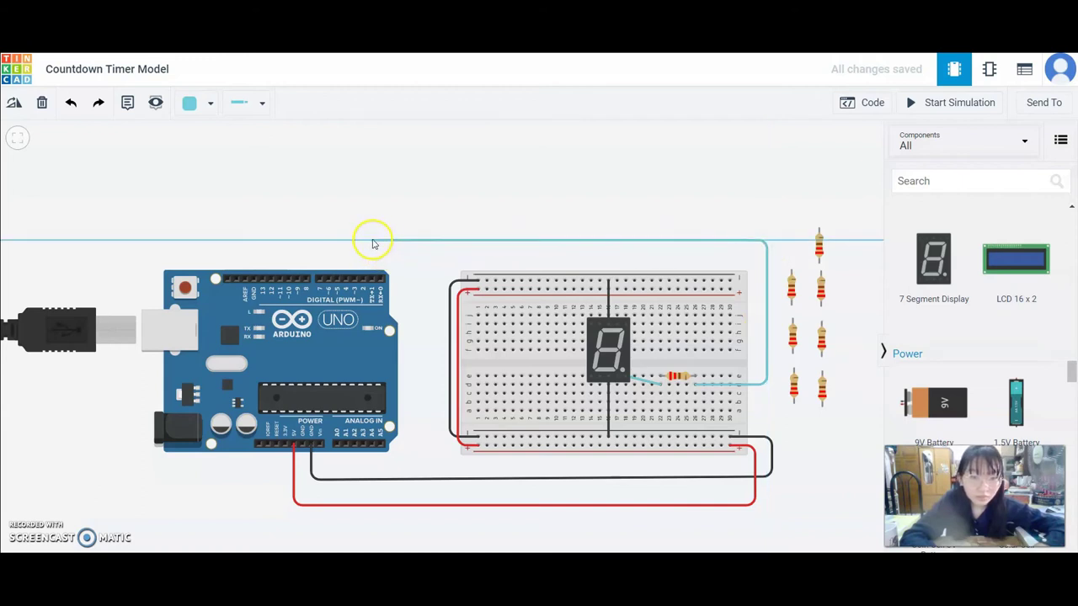
left_click(372, 243)
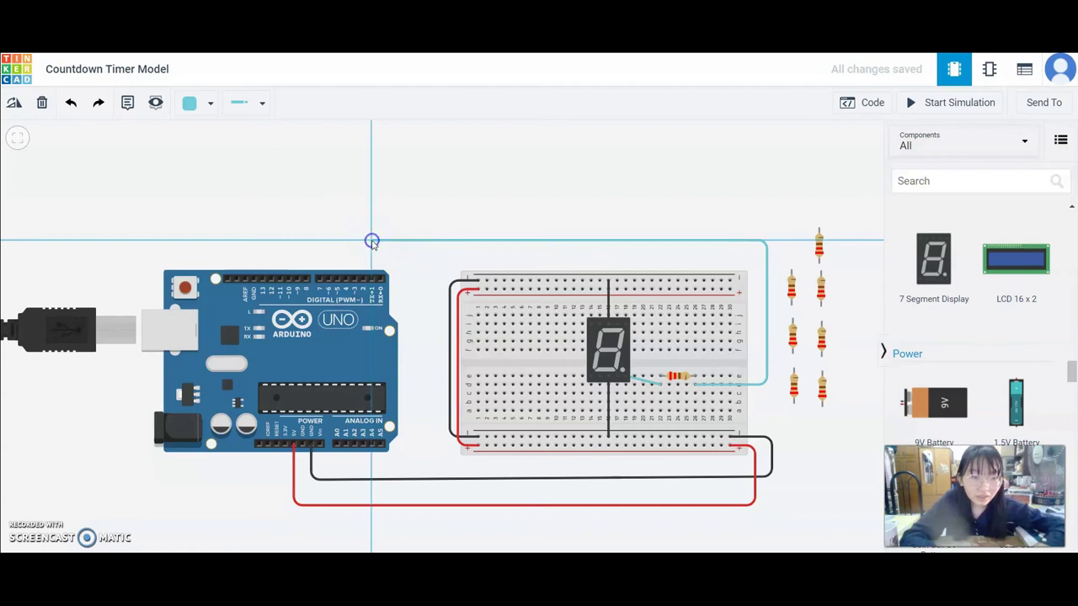
left_click(373, 278)
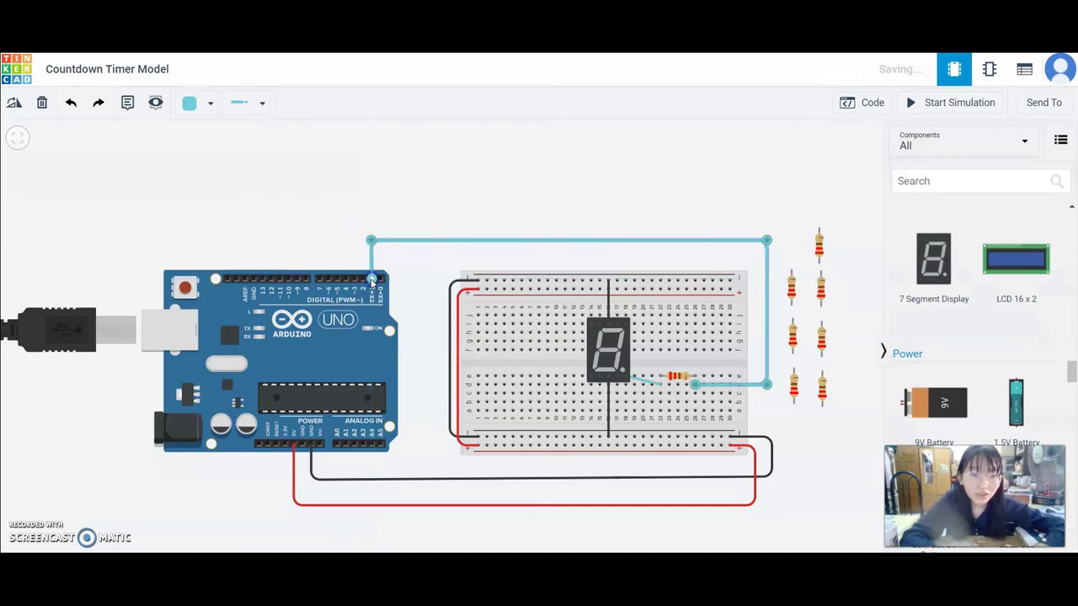
left_click_drag(370, 250, 371, 241)
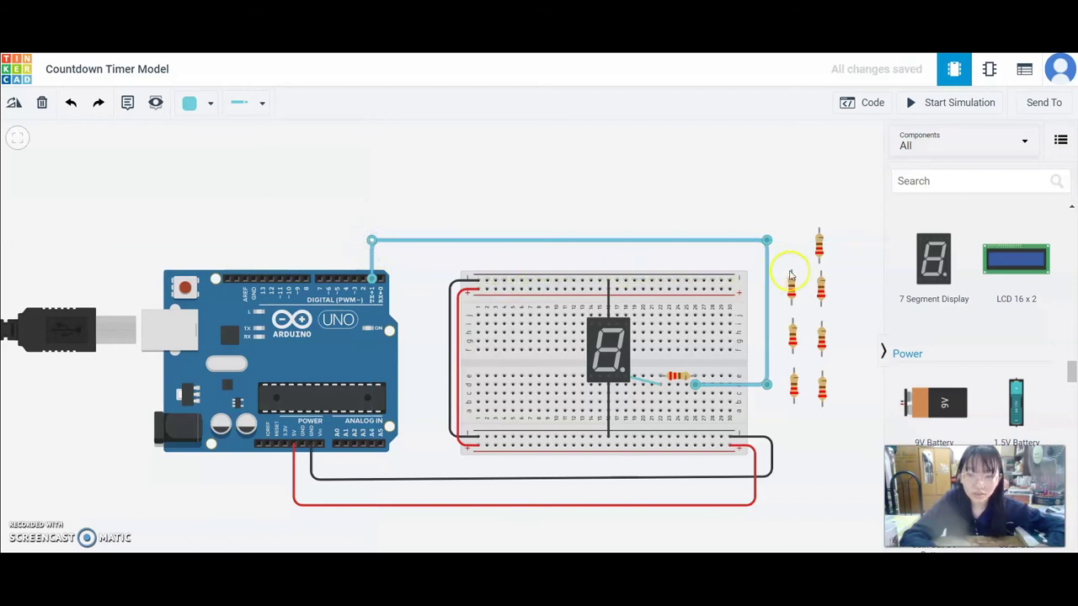
Step: Rotate a second resistor to horizontal and place it in row c between columns 21 and 25, offset from the first resistor's terminals
left_click_drag(791, 294, 669, 412)
left_click(14, 103)
left_click(14, 103)
left_click(13, 104)
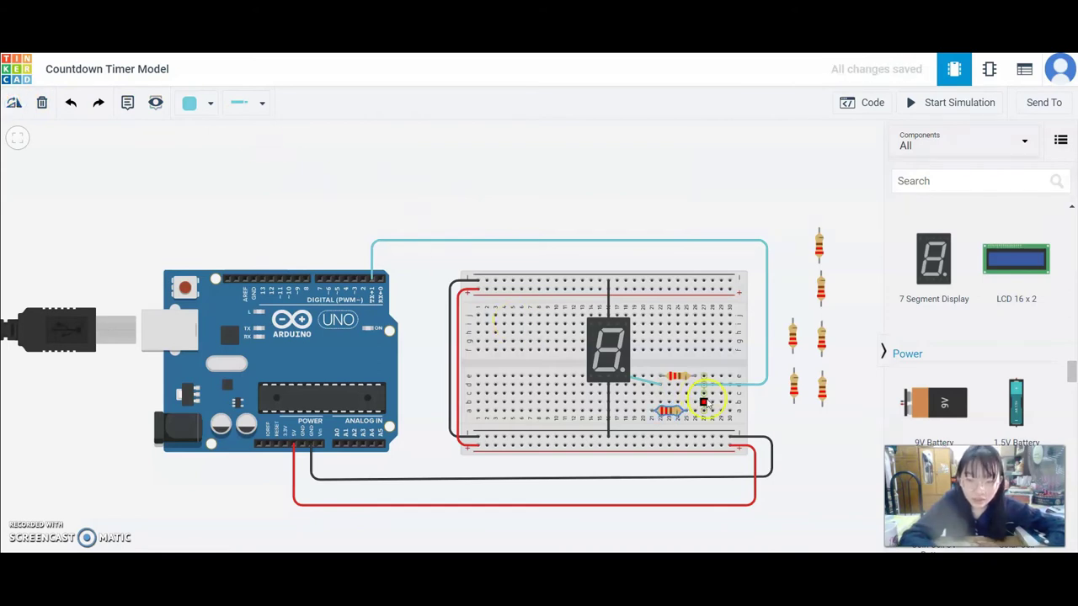
left_click_drag(673, 411, 672, 411)
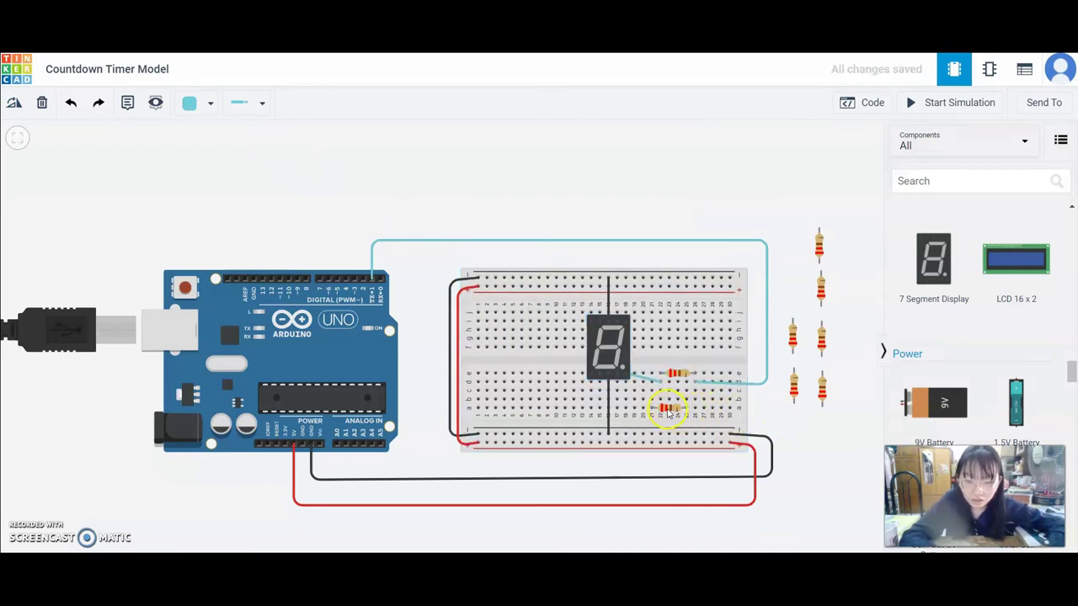
left_click_drag(668, 411, 678, 403)
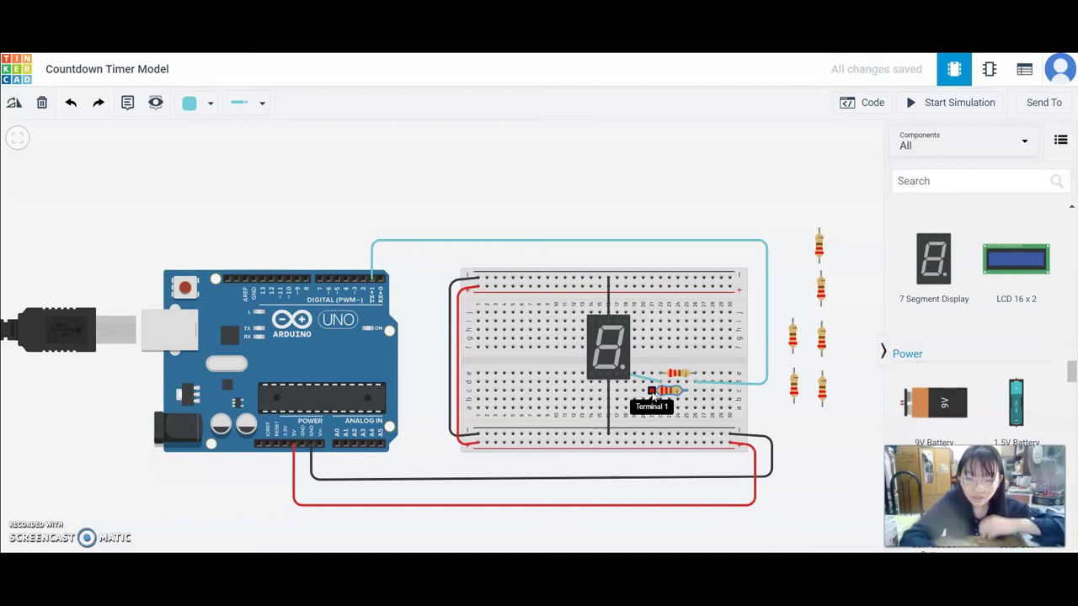
left_click(654, 394)
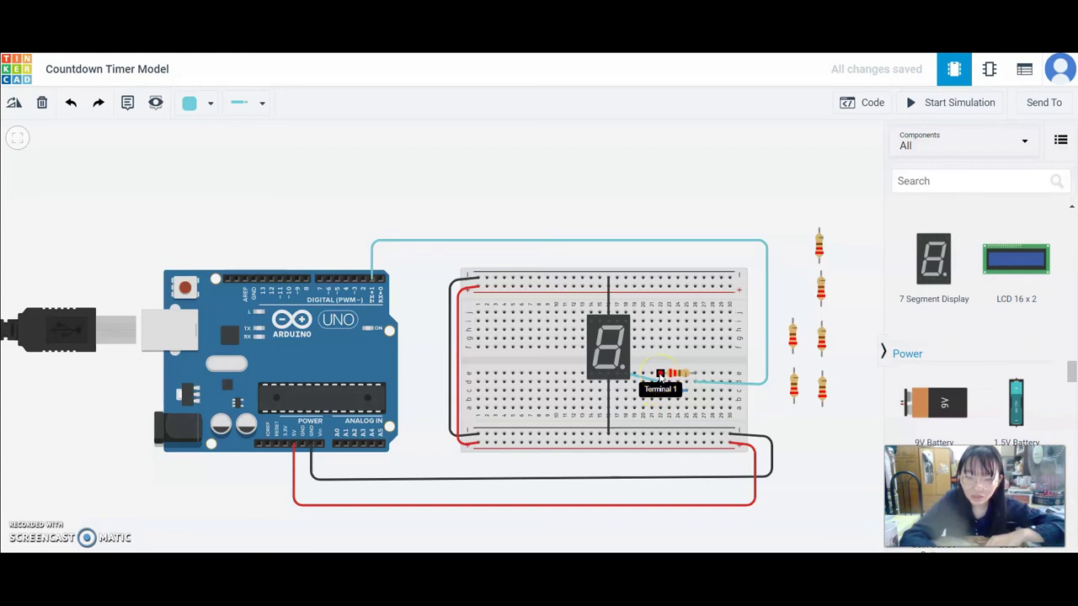
left_click_drag(660, 381, 688, 394)
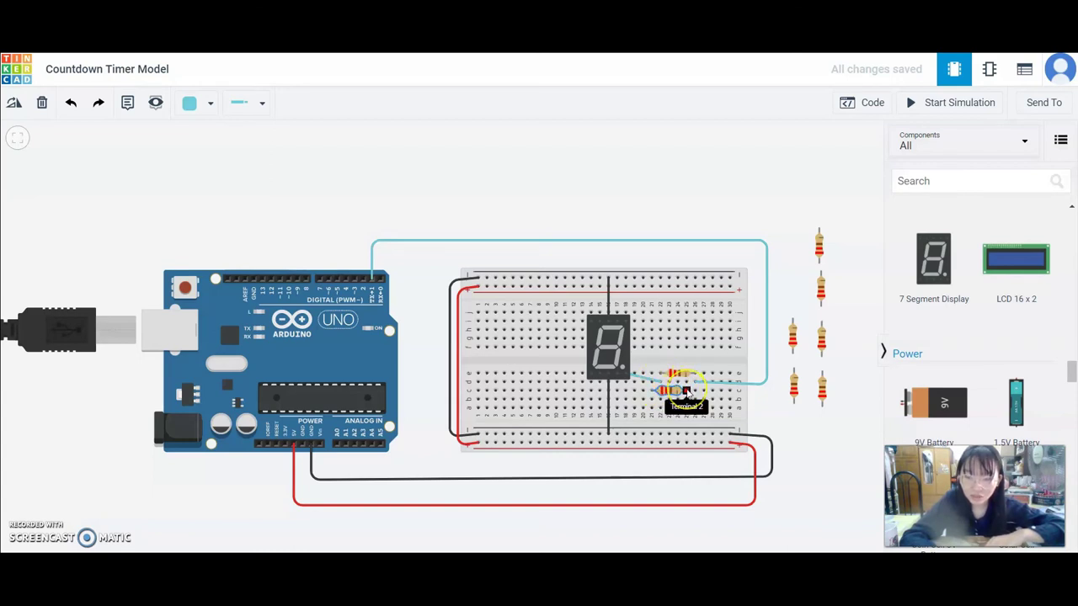
left_click(689, 378)
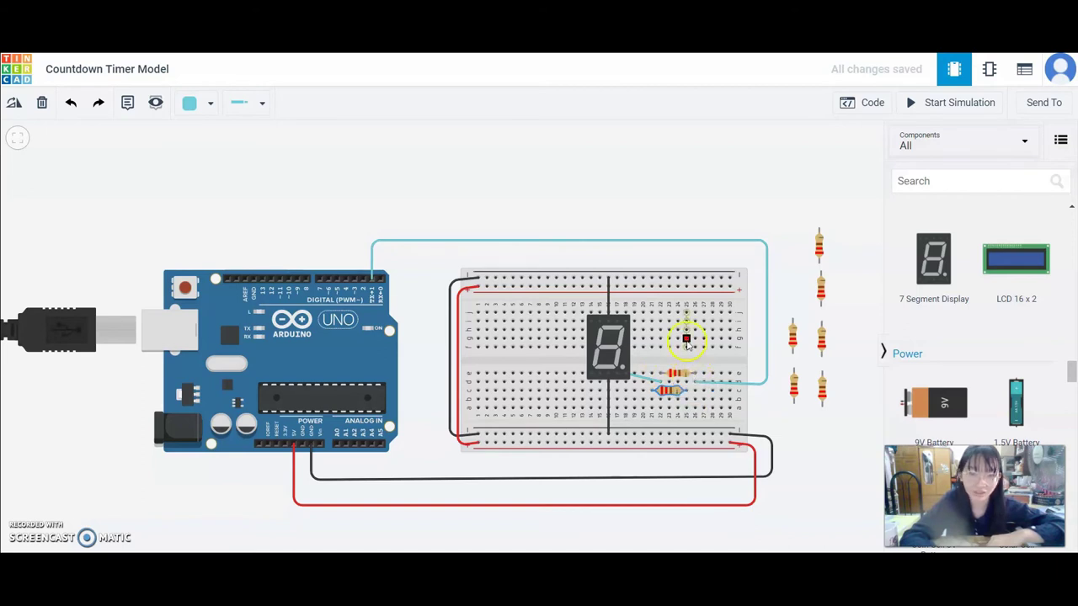
Step: Run a yellow wire from column 21 at the second resistor's left terminal to the display's pin C in column 17
left_click(181, 101)
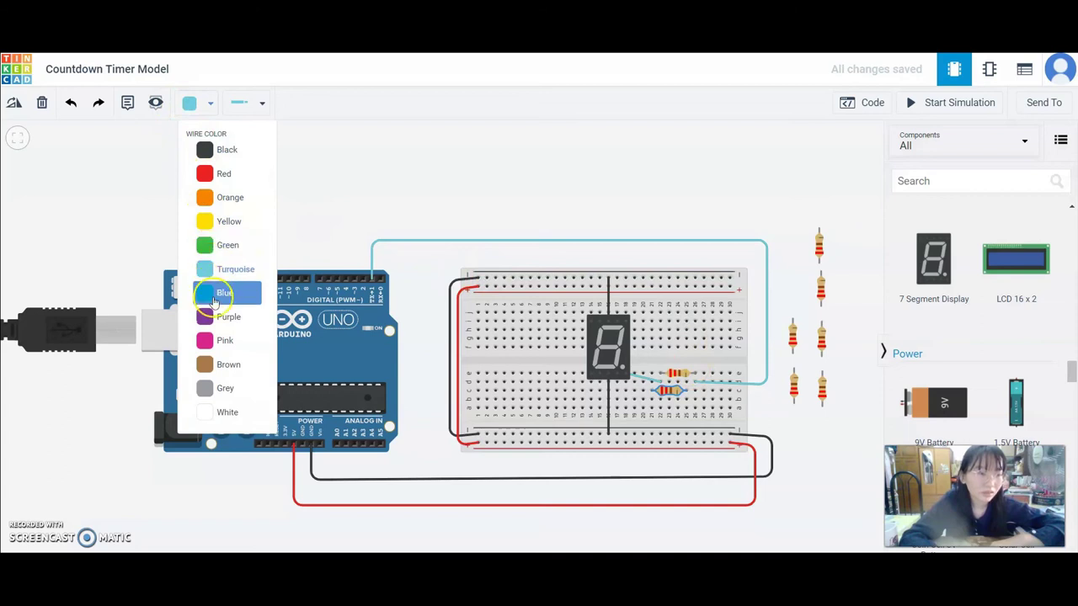
left_click(210, 222)
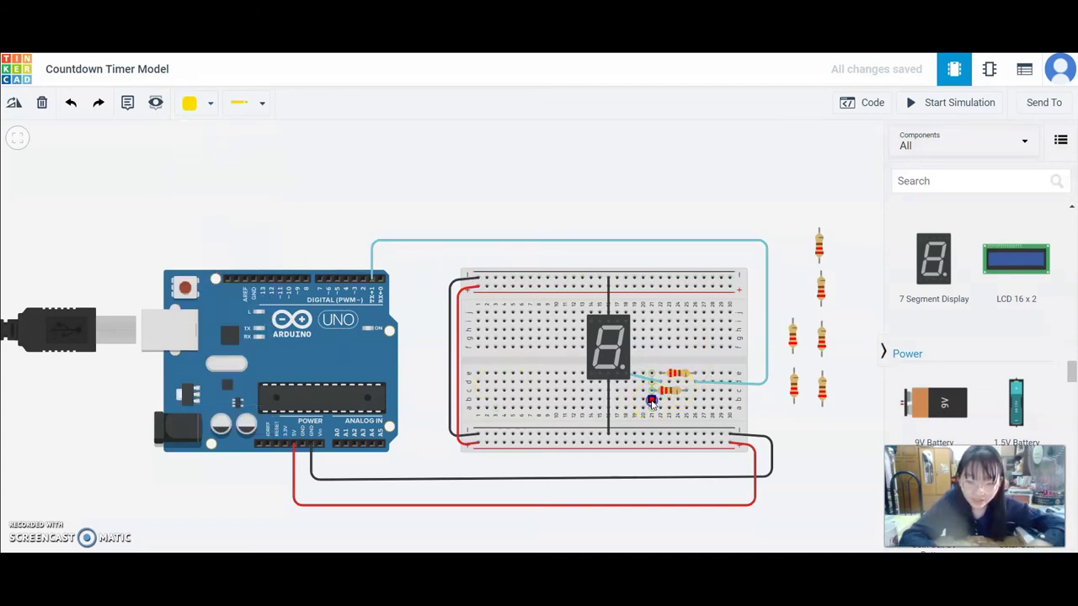
left_click(651, 403)
left_click(618, 378)
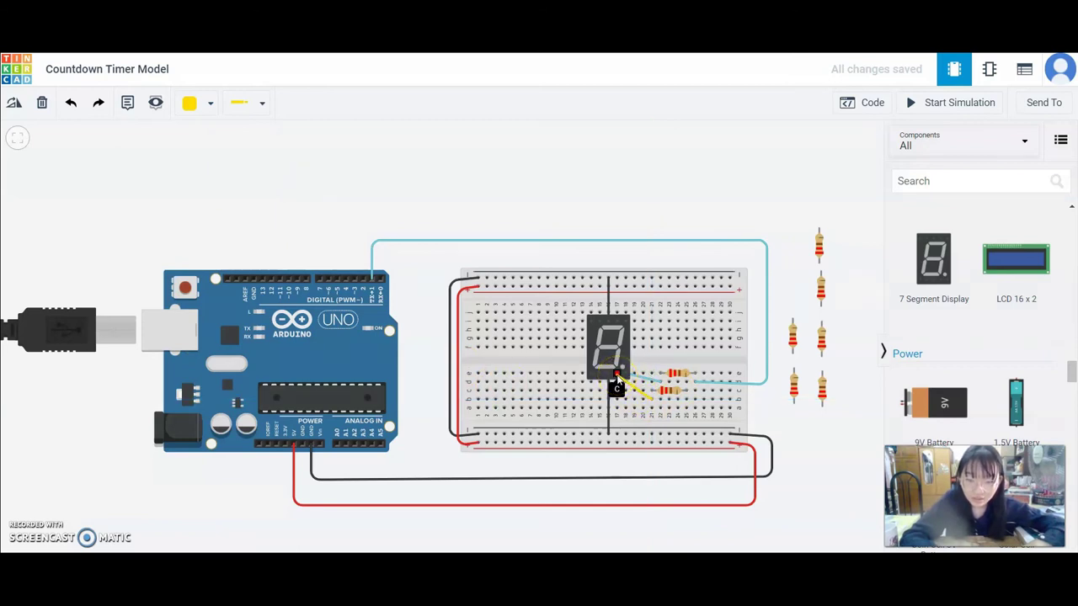
left_click(617, 379)
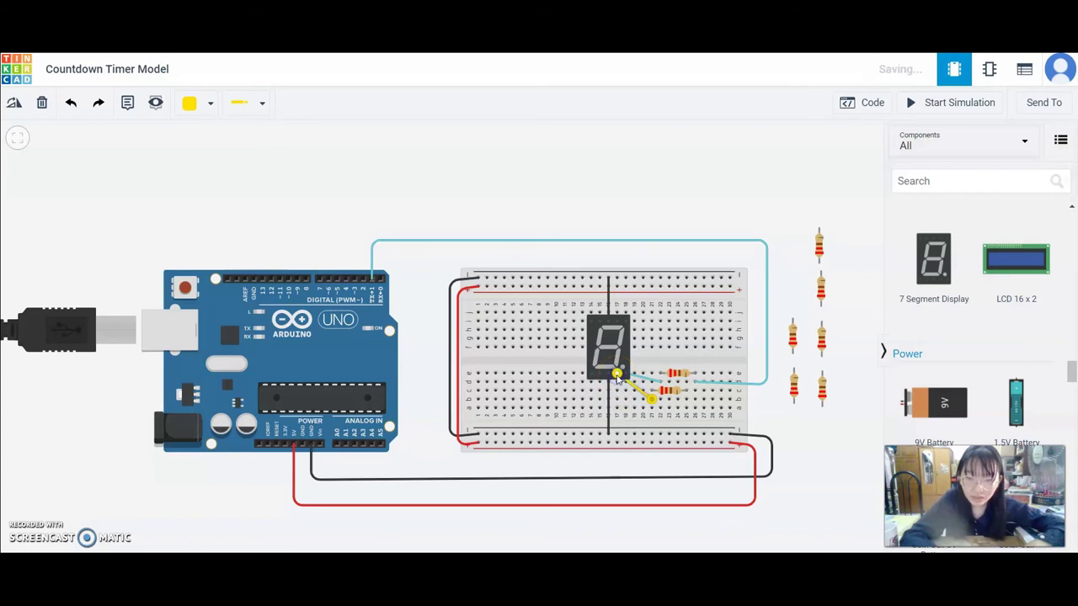
Step: Route a yellow wire from column 25 at the second resistor's right terminal around the breadboard's right and top sides to Arduino pin 2
left_click(687, 403)
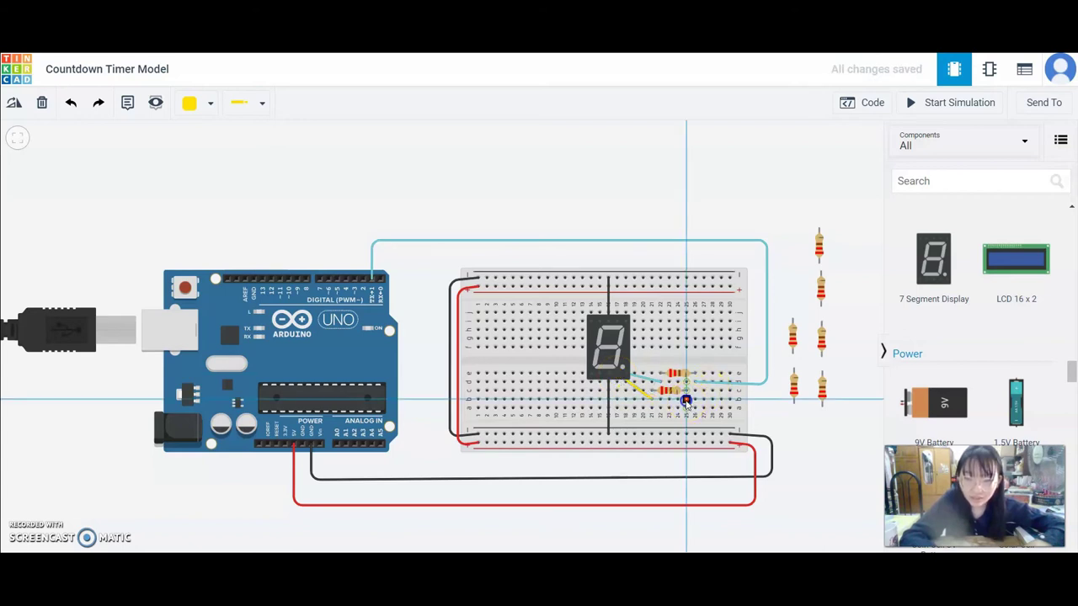
left_click(740, 402)
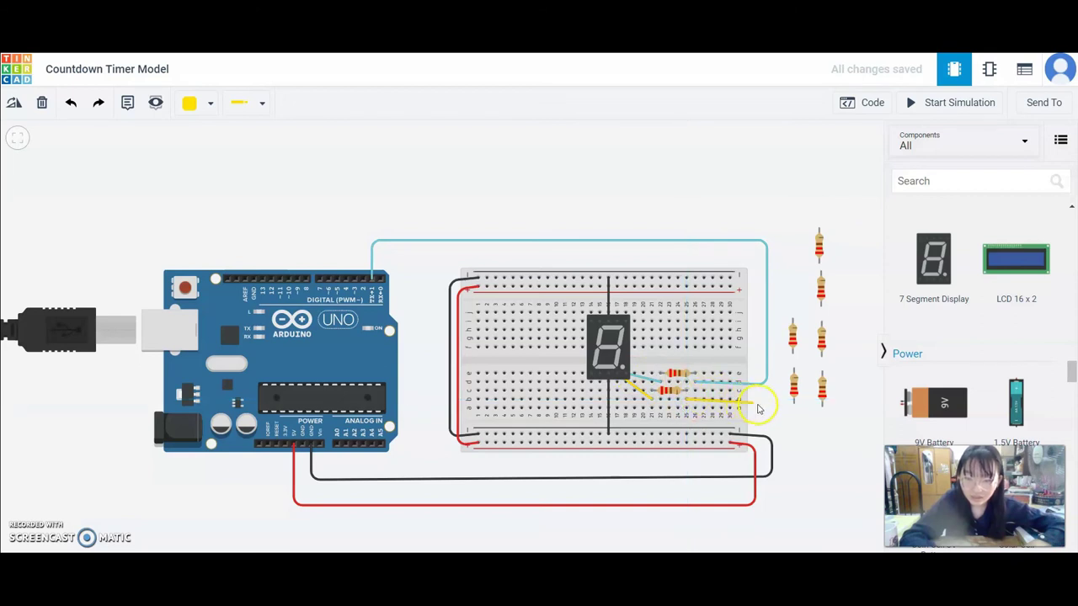
left_click(768, 403)
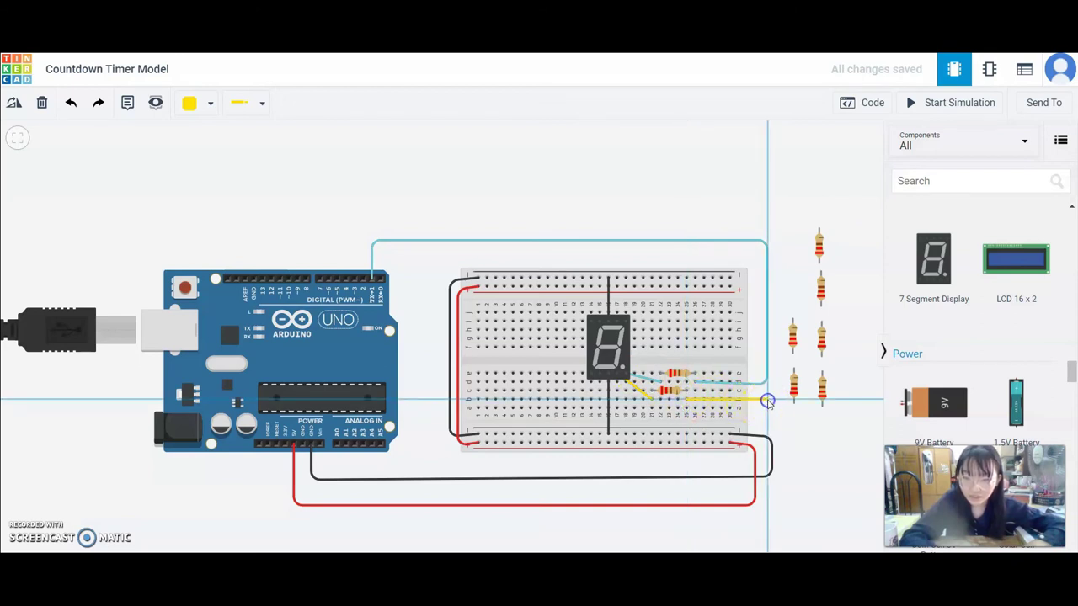
left_click(767, 256)
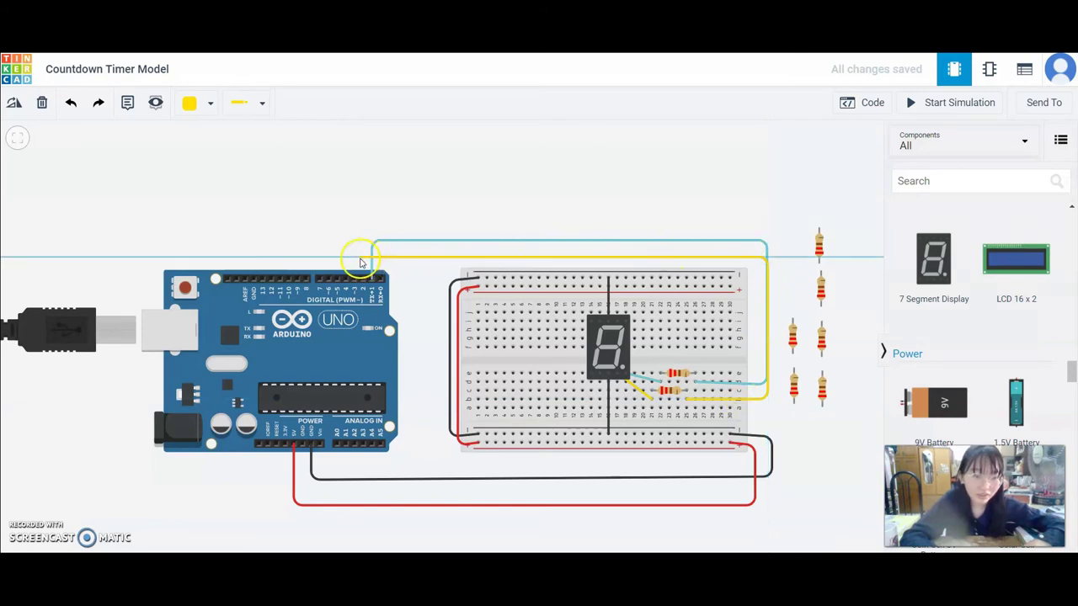
left_click(363, 259)
left_click(364, 257)
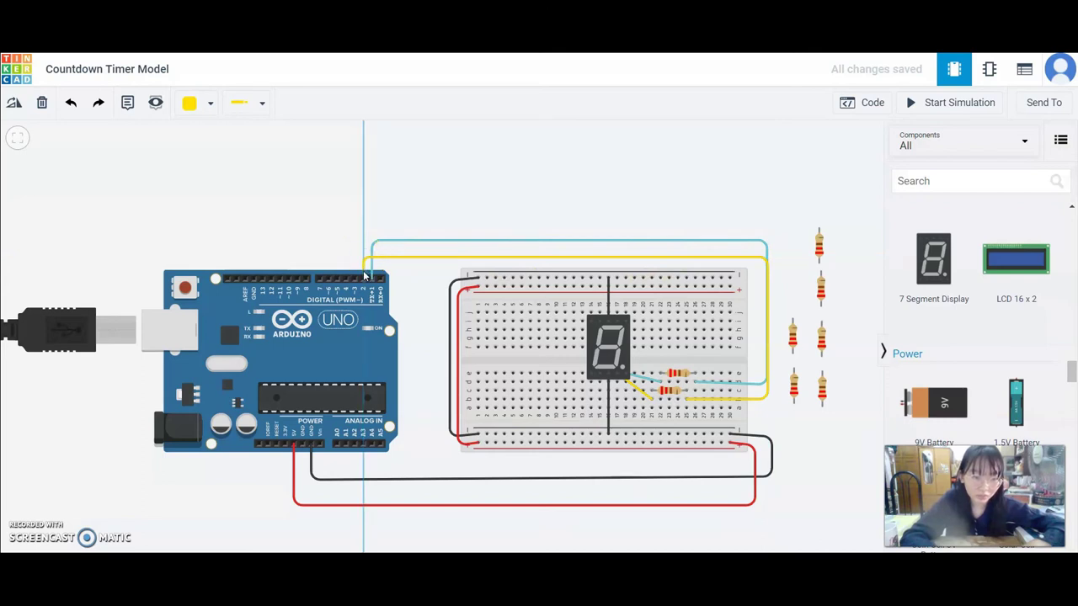
left_click(364, 278)
left_click(358, 193)
Step: Rotate the third 220 Ω resistor to horizontal and place it in breadboard row e between columns 5 and 9, left of the display
left_click(795, 341)
left_click_drag(793, 342, 762, 354)
left_click_drag(556, 380, 556, 371)
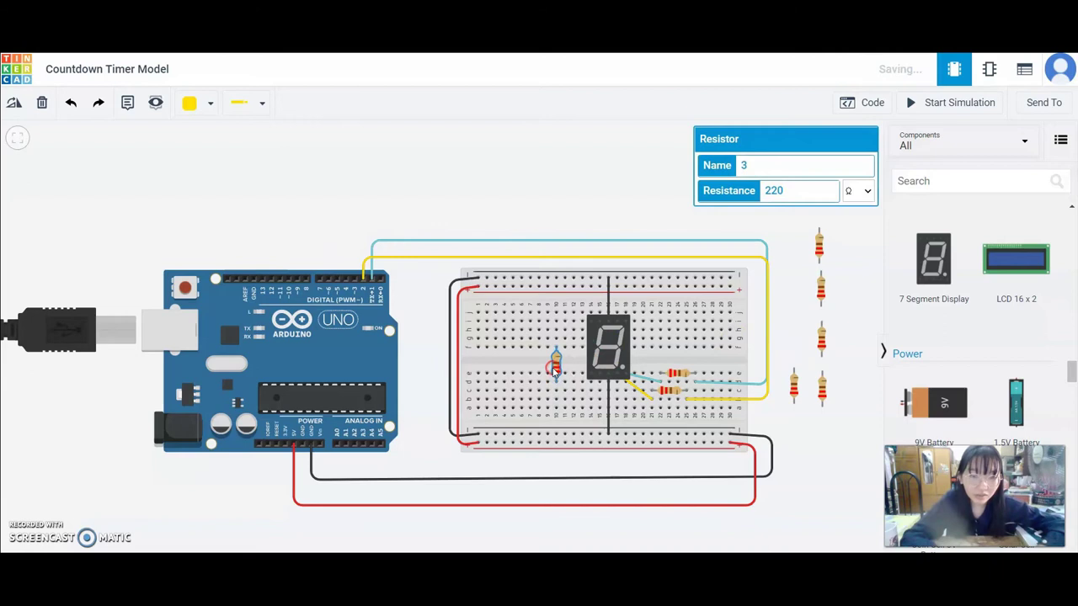
left_click(14, 103)
left_click(13, 102)
left_click(14, 102)
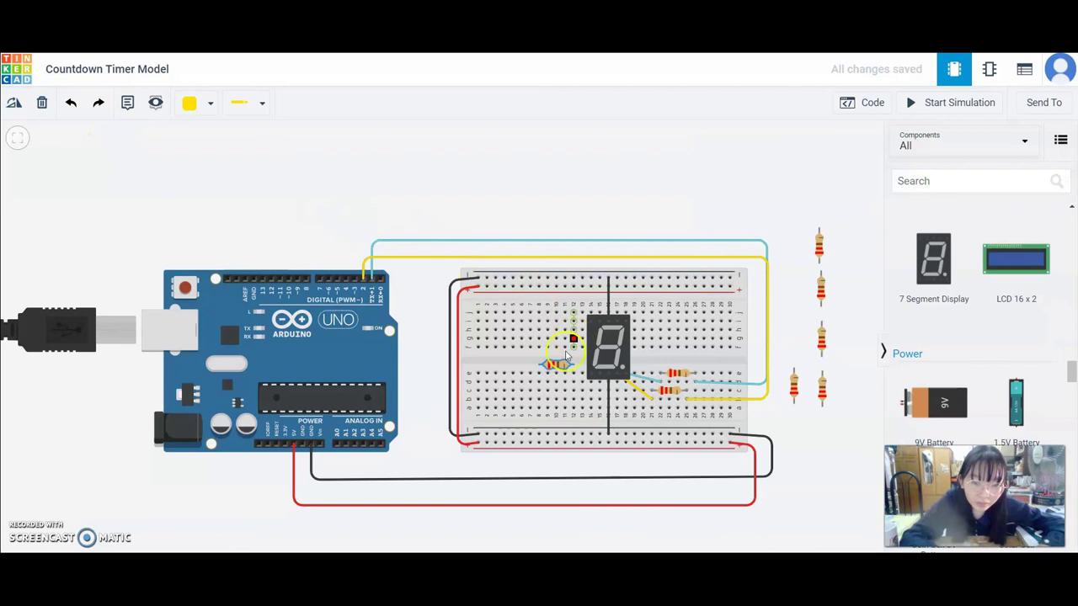
left_click_drag(560, 367, 551, 371)
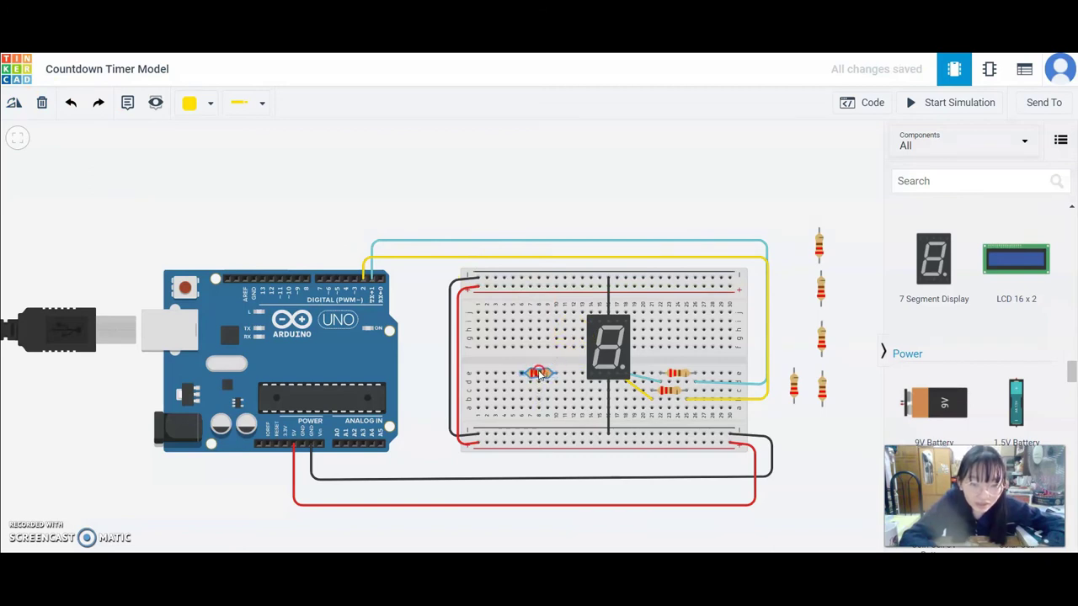
left_click_drag(534, 377, 533, 376)
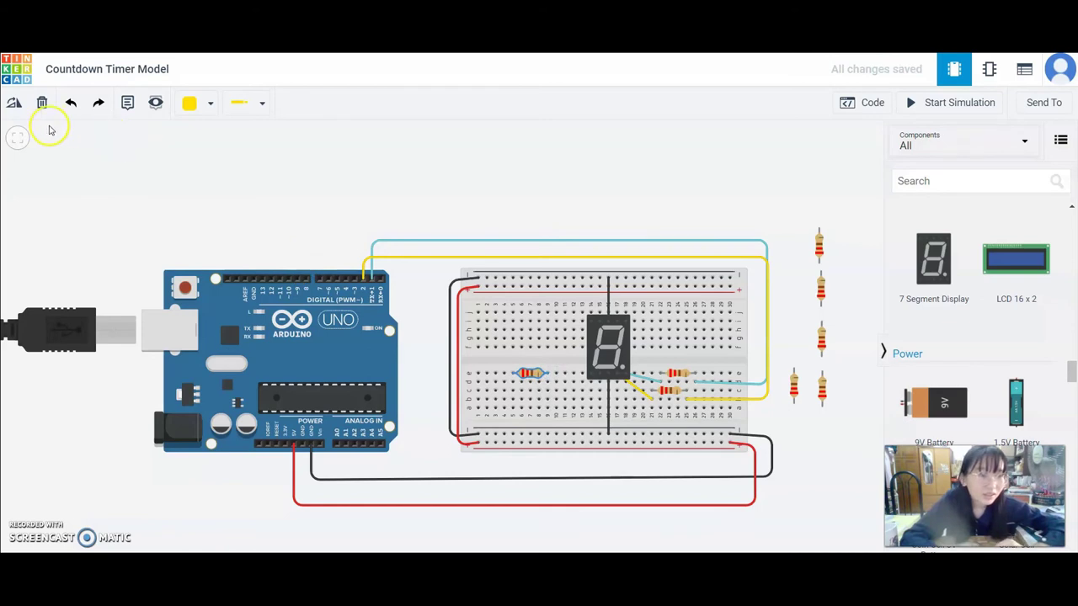
Step: Run a blue wire from column 9 at the third resistor's right terminal to the display's lower-left pin in column 14
left_click(205, 102)
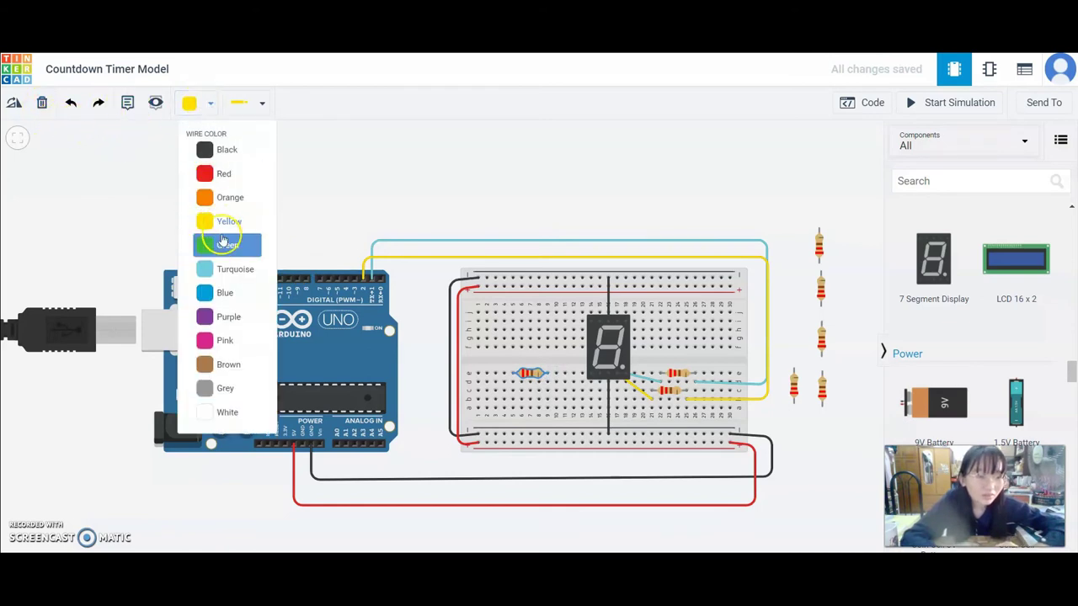
left_click(213, 270)
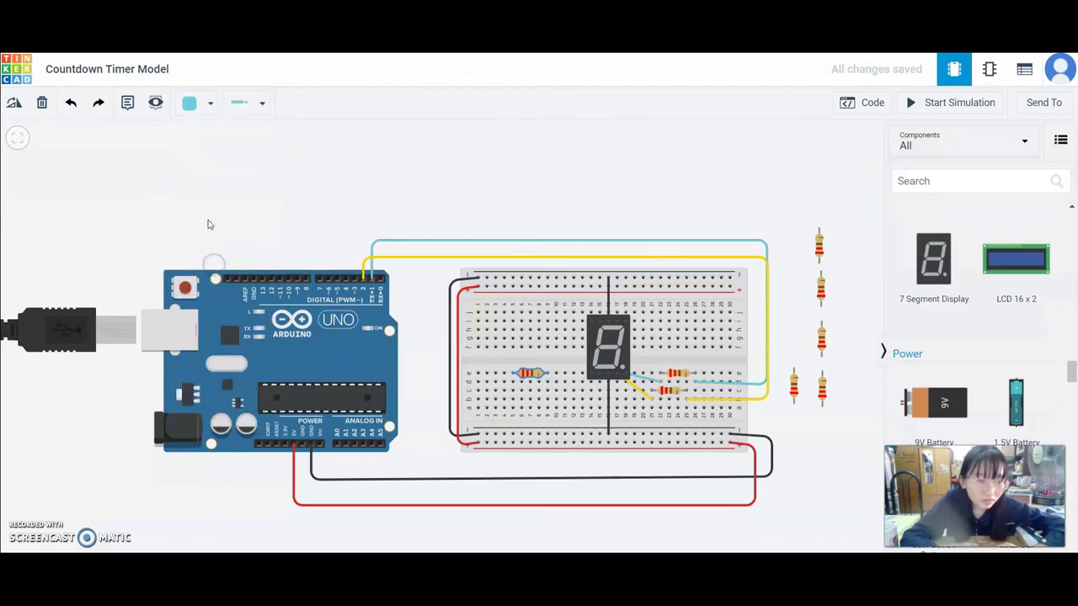
left_click(204, 116)
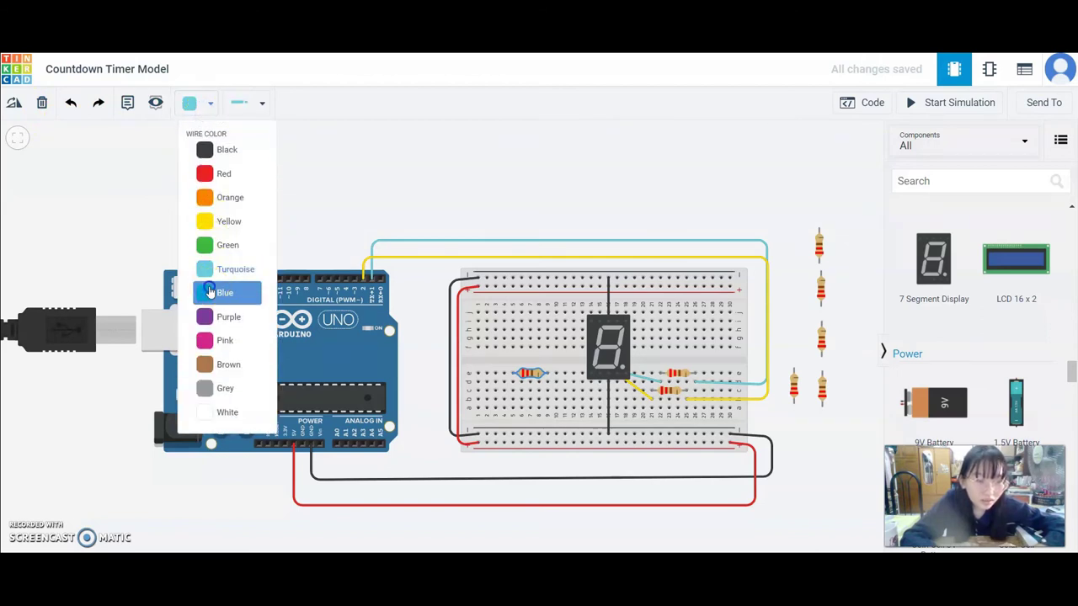
left_click(213, 292)
left_click(546, 383)
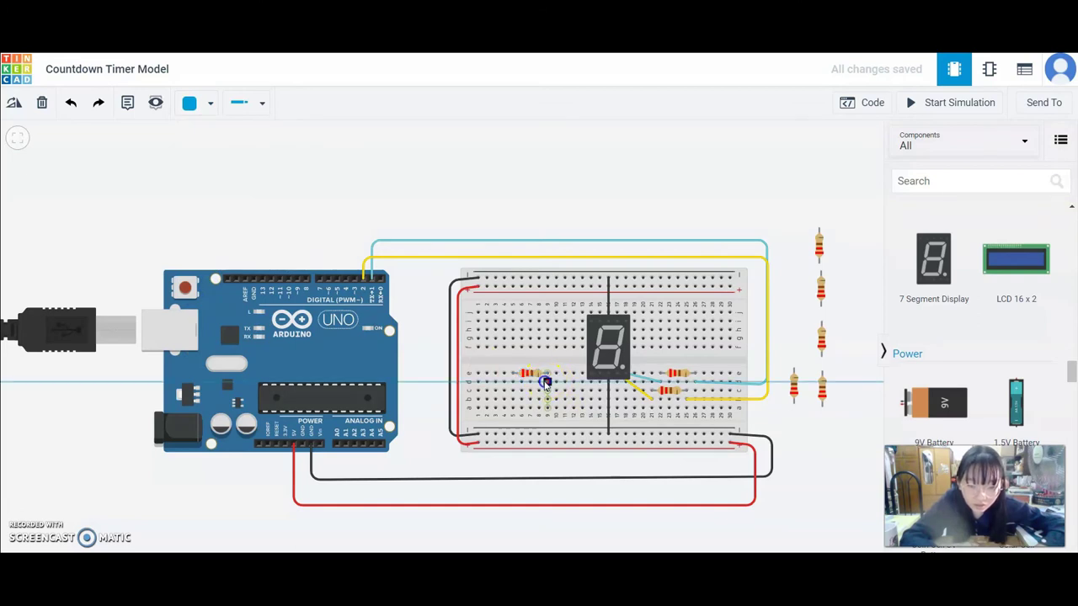
left_click(592, 375)
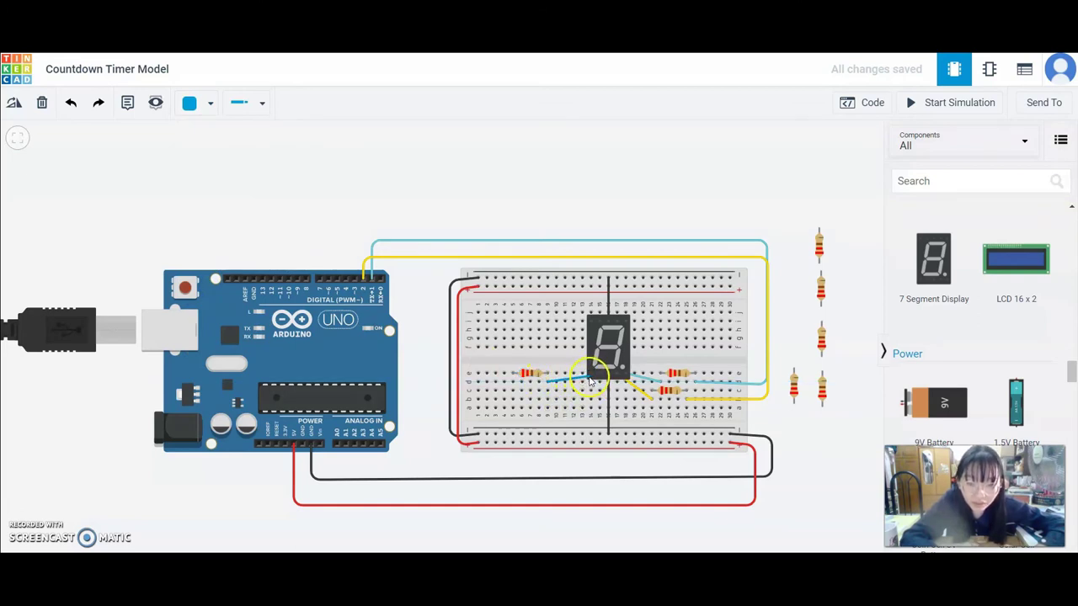
left_click(591, 379)
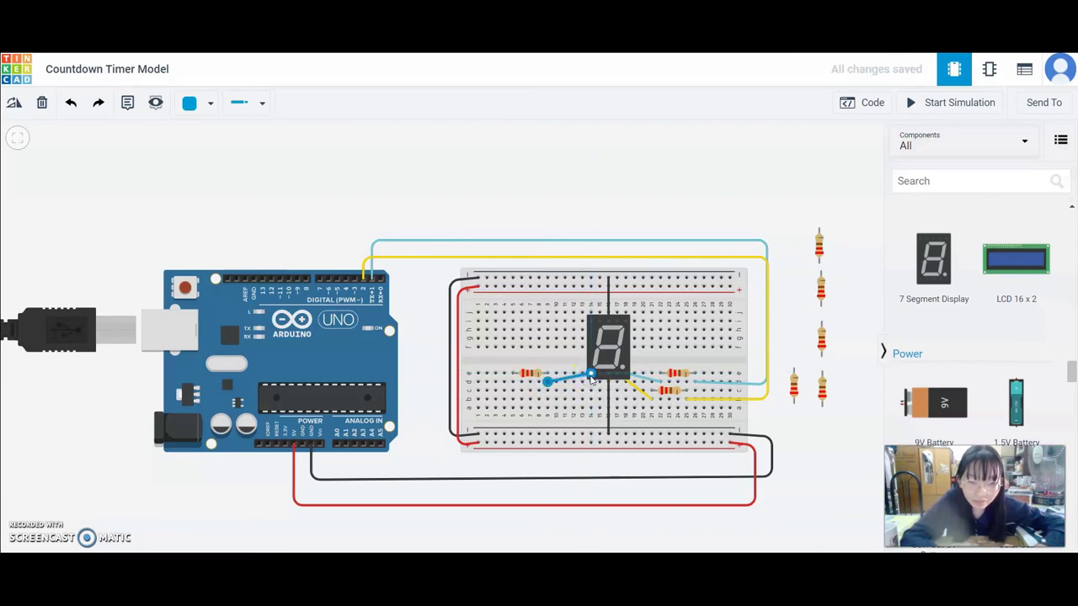
Step: Route a blue wire from column 5 at the third resistor's left terminal up between the boards to Arduino pin 3, straightening its last bend
left_click(491, 385)
left_click(430, 383)
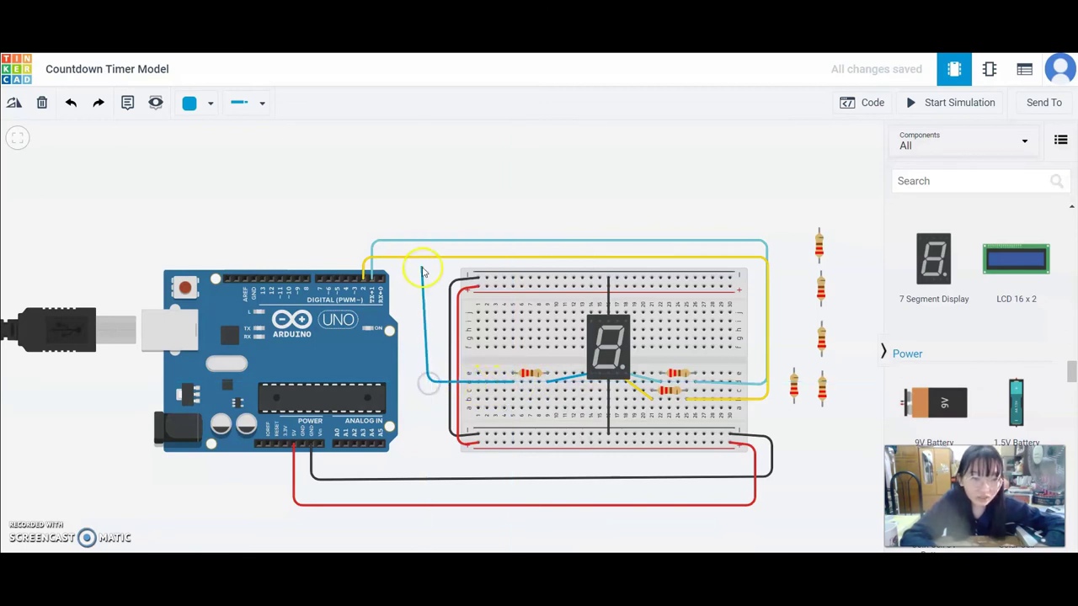
left_click(430, 217)
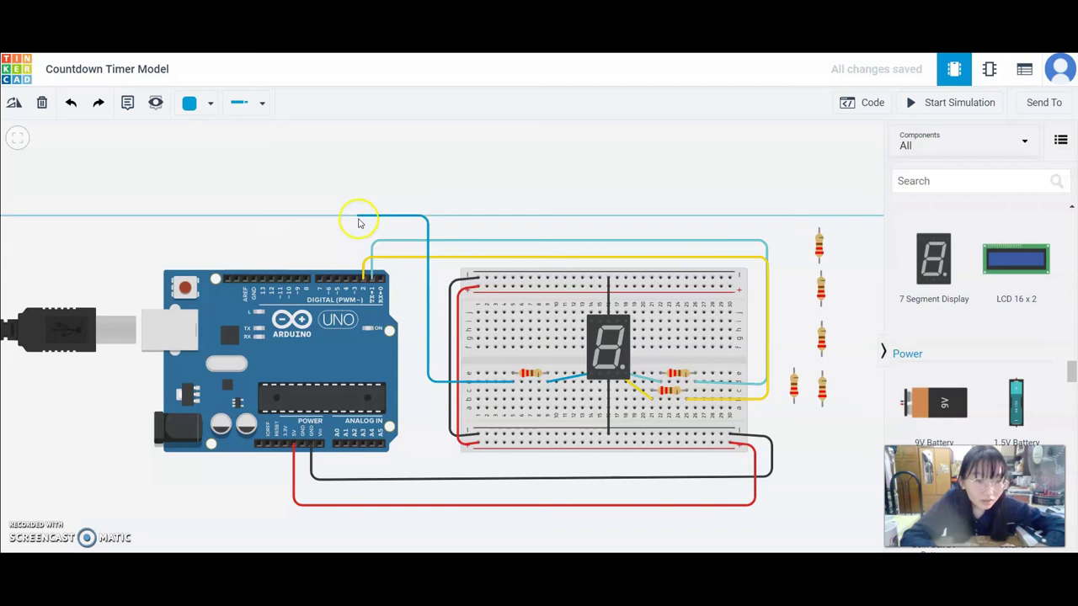
left_click(359, 219)
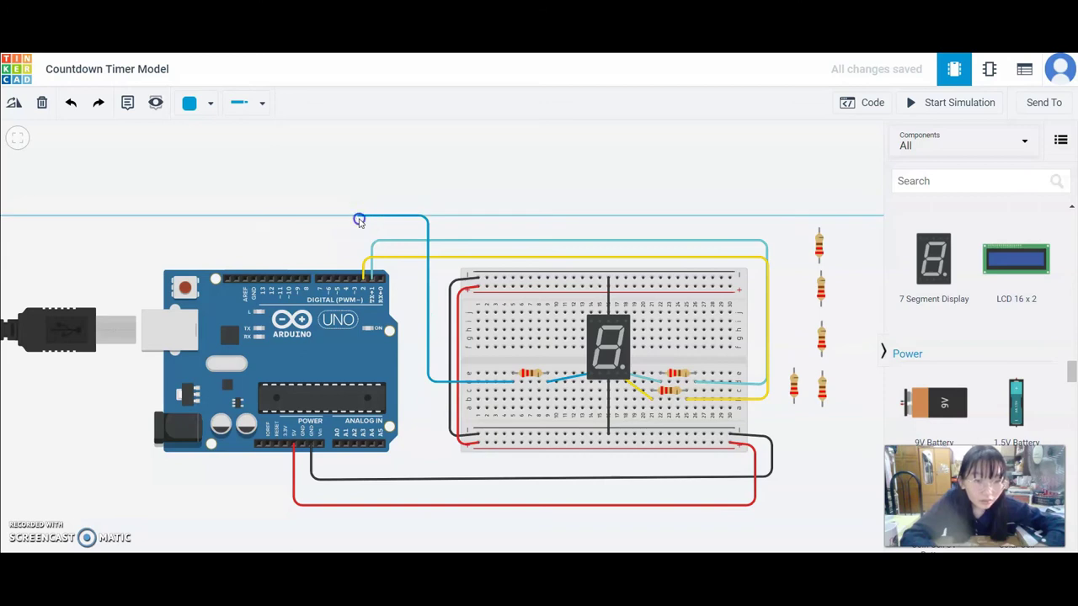
left_click(355, 281)
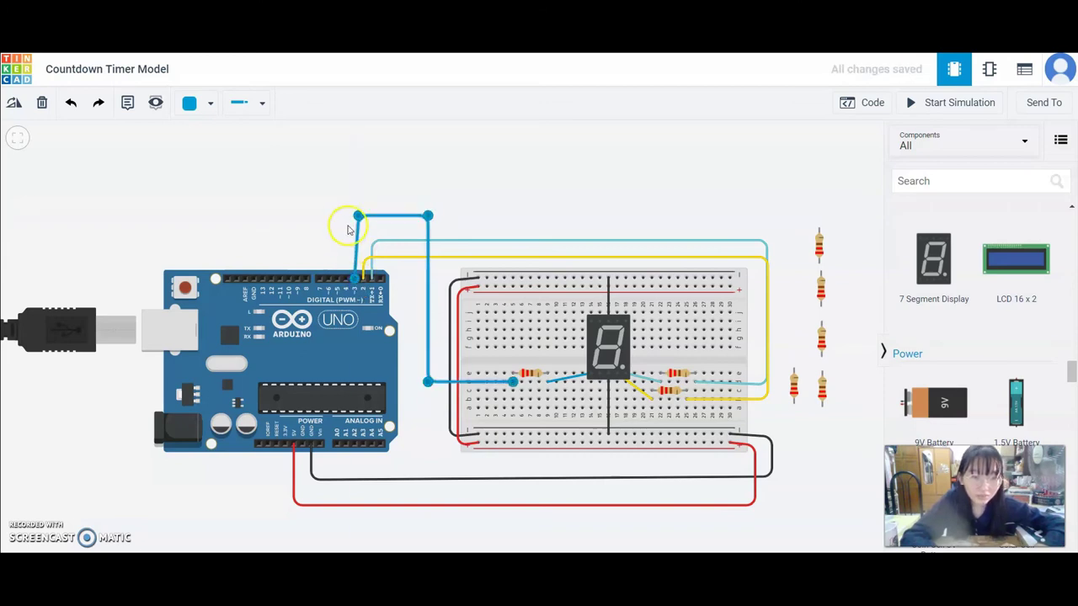
left_click_drag(357, 217, 346, 221)
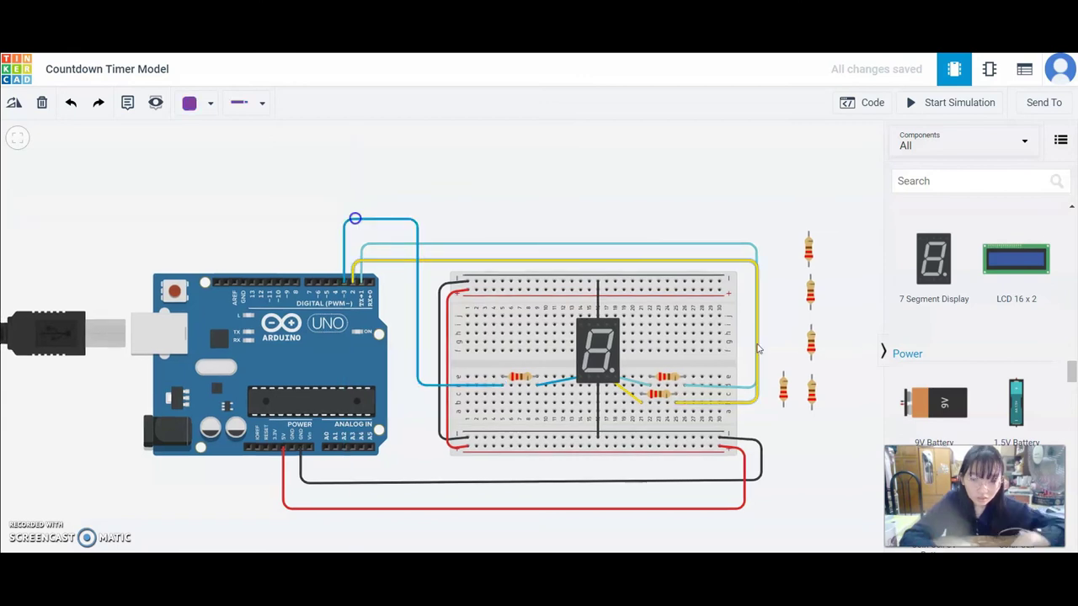
Step: Rotate the fourth 220 Ω resistor to horizontal and place it in breadboard row b between columns 7 and 11
left_click(782, 386)
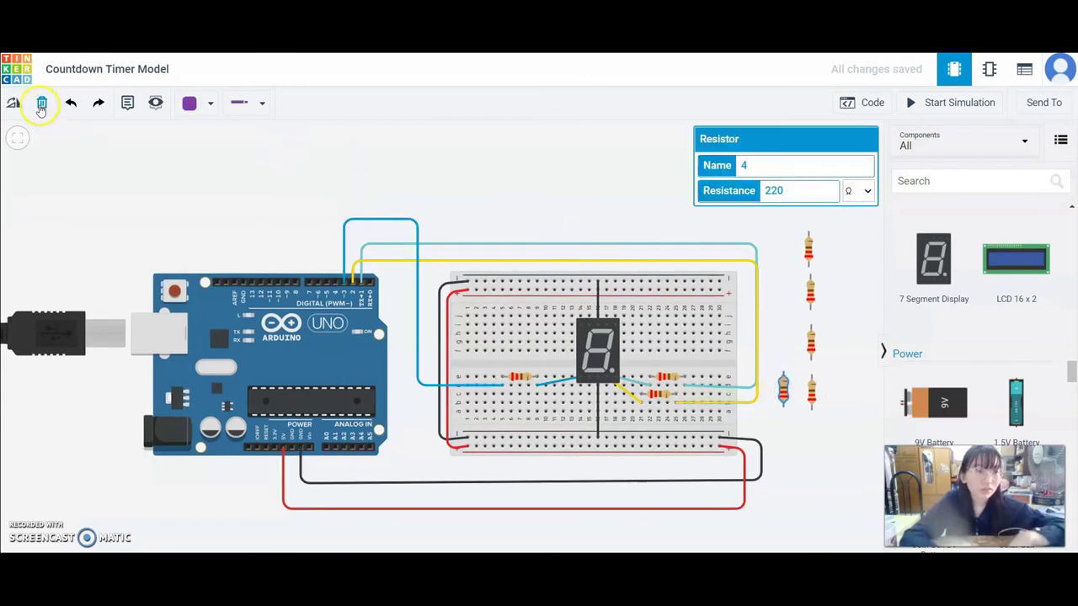
left_click(12, 105)
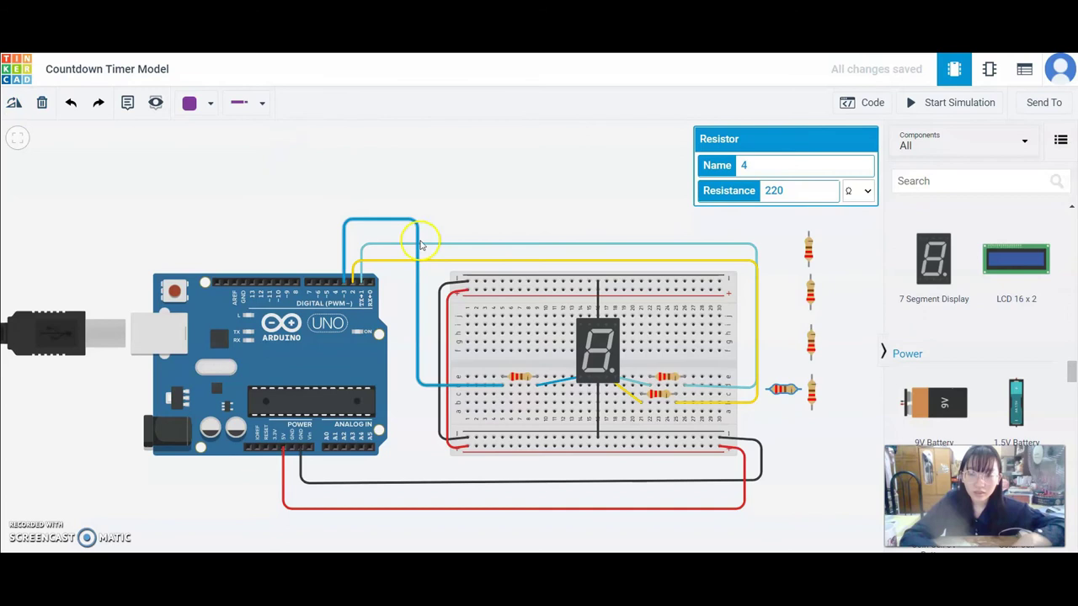
left_click(782, 390)
left_click_drag(782, 390, 544, 408)
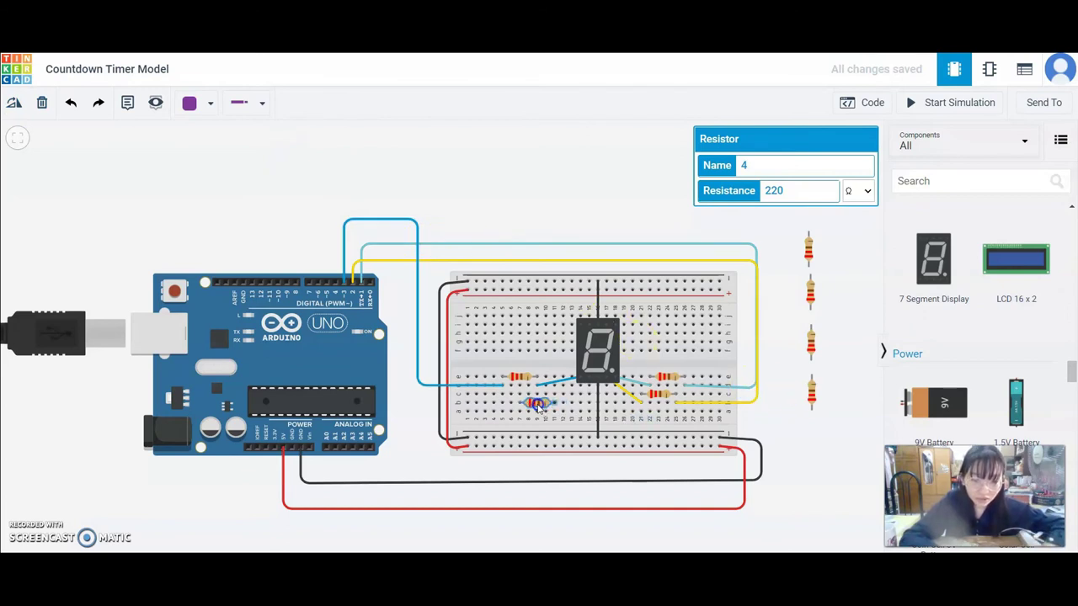
left_click_drag(538, 405, 535, 402)
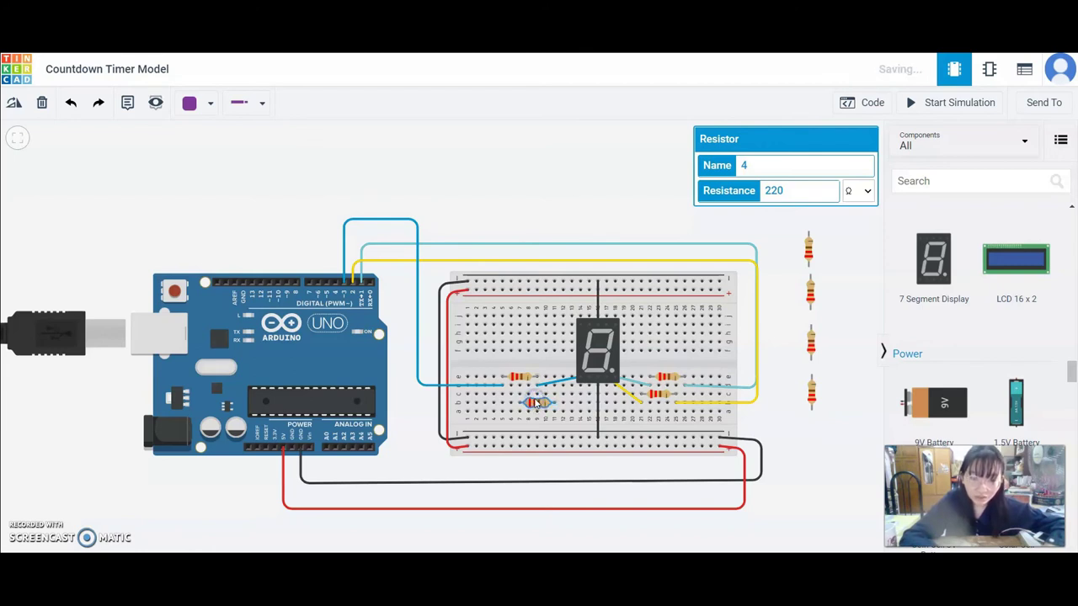
left_click(583, 184)
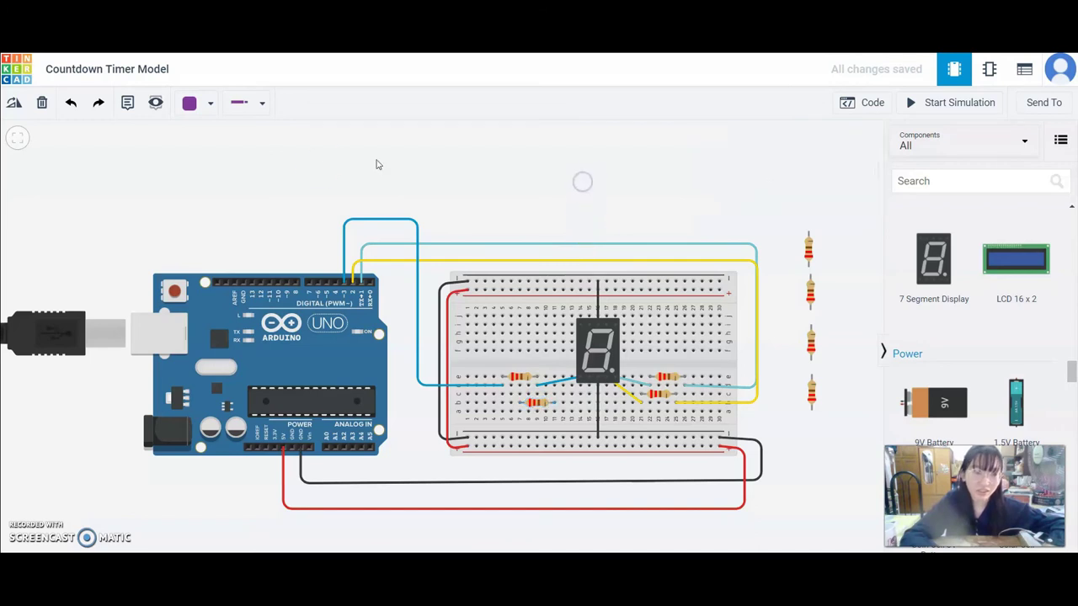
Step: Run a purple wire from column 11 at the fourth resistor's right terminal to the display's lower pin in column 15
left_click(555, 413)
left_click(562, 405)
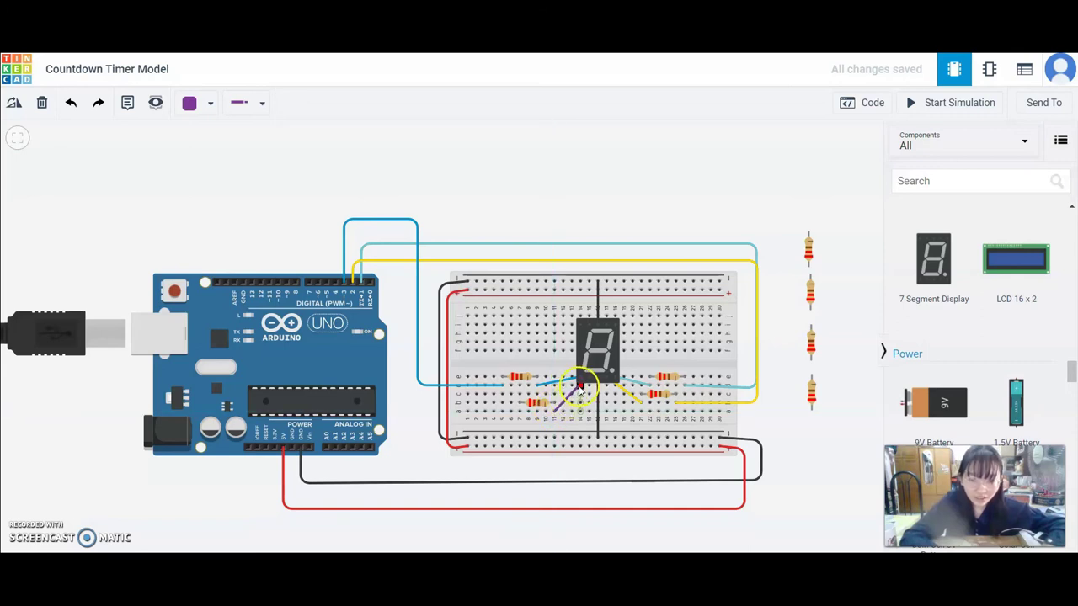
left_click(590, 384)
left_click(556, 403)
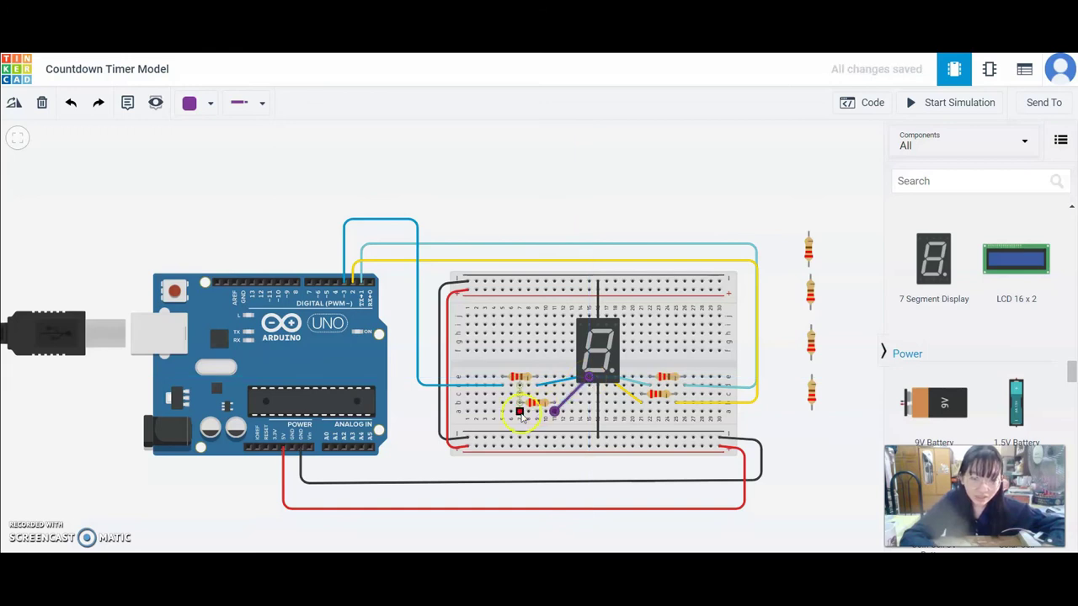
Step: Route a purple wire from column 7 at the fourth resistor's left terminal up between the boards to Arduino pin 4
left_click_drag(520, 415, 409, 419)
left_click(409, 417)
left_click(411, 244)
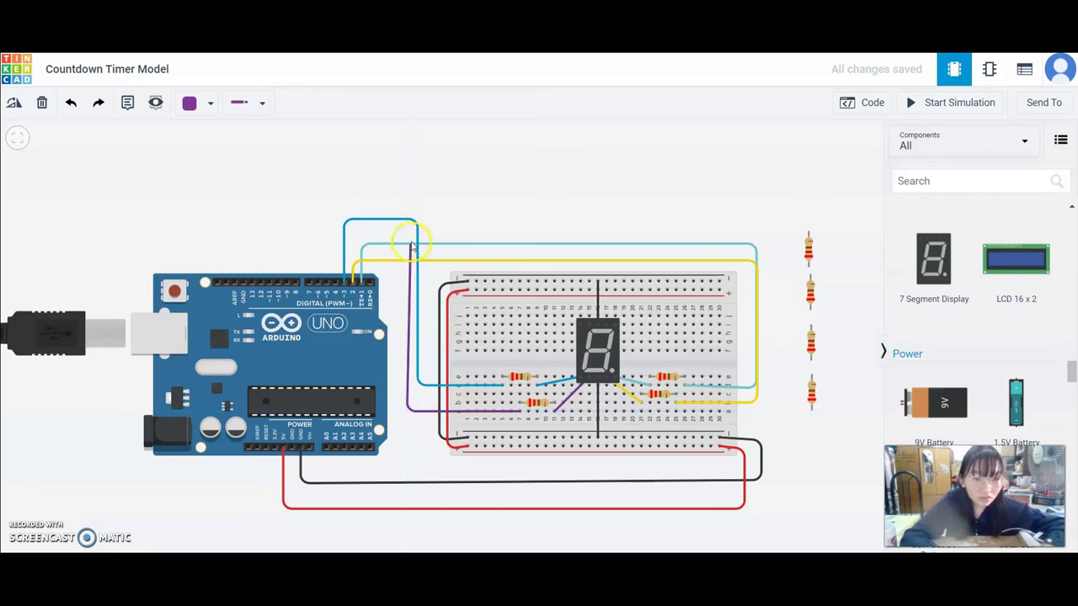
left_click(408, 232)
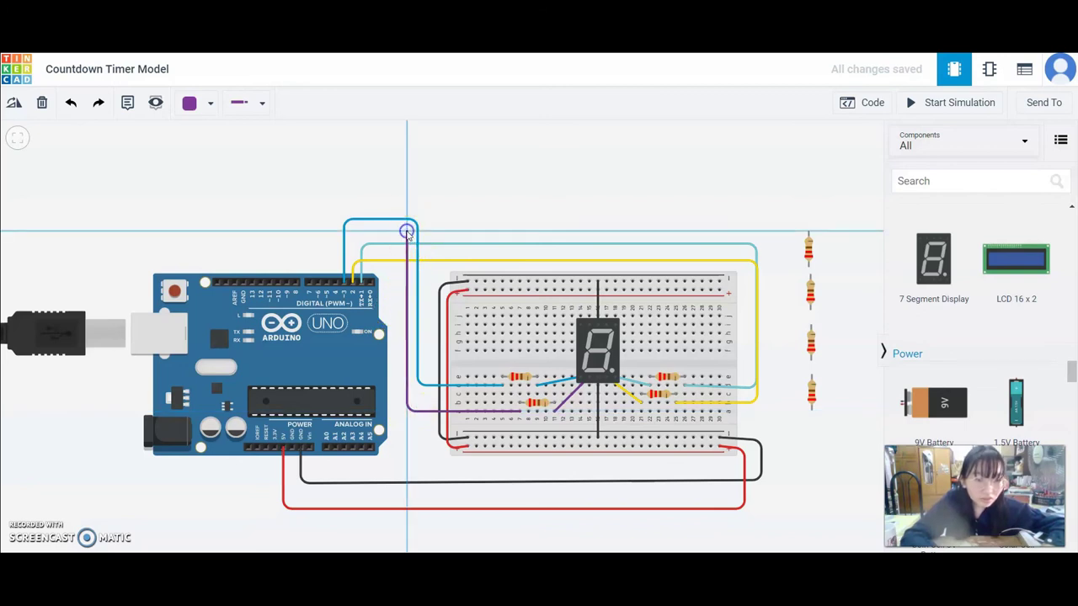
left_click(336, 234)
left_click(334, 284)
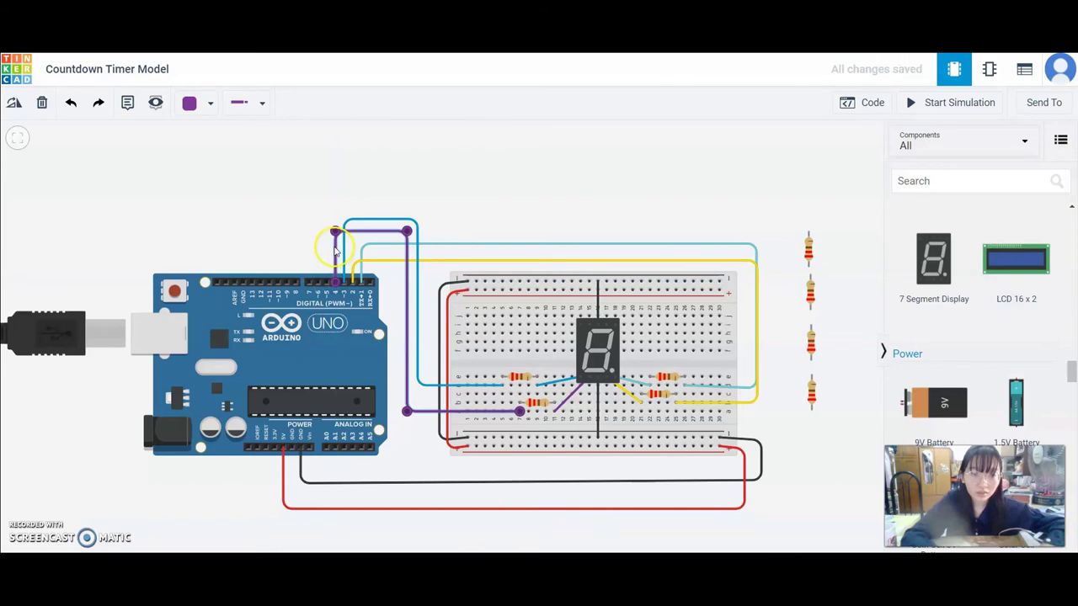
left_click_drag(335, 235, 335, 232)
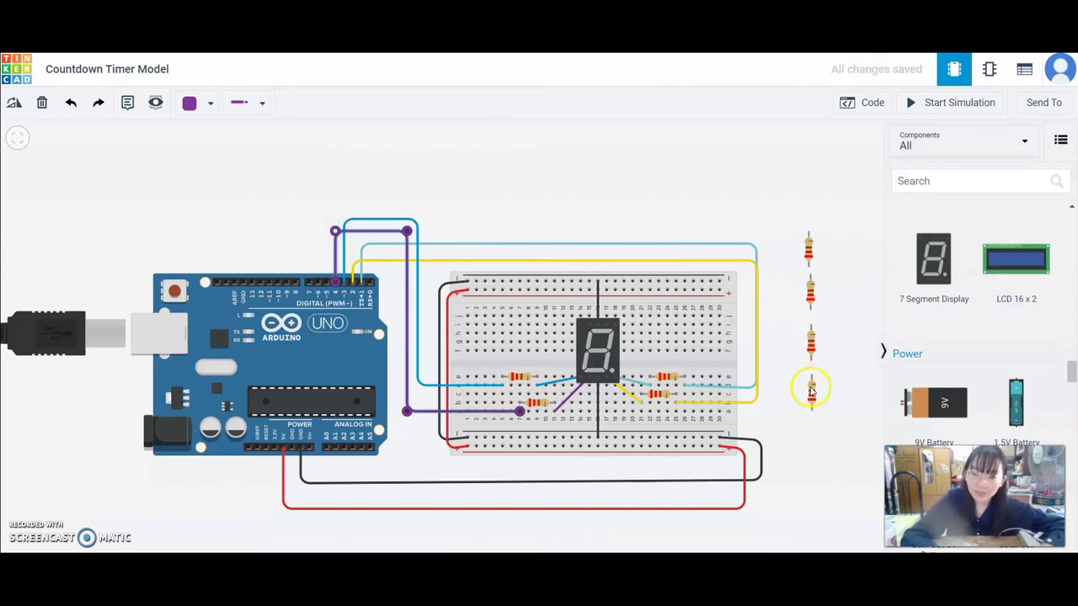
Step: Rotate the fifth 220 Ω resistor to horizontal and place it in the breadboard's top row j between columns 23 and 27
left_click_drag(811, 391, 776, 333)
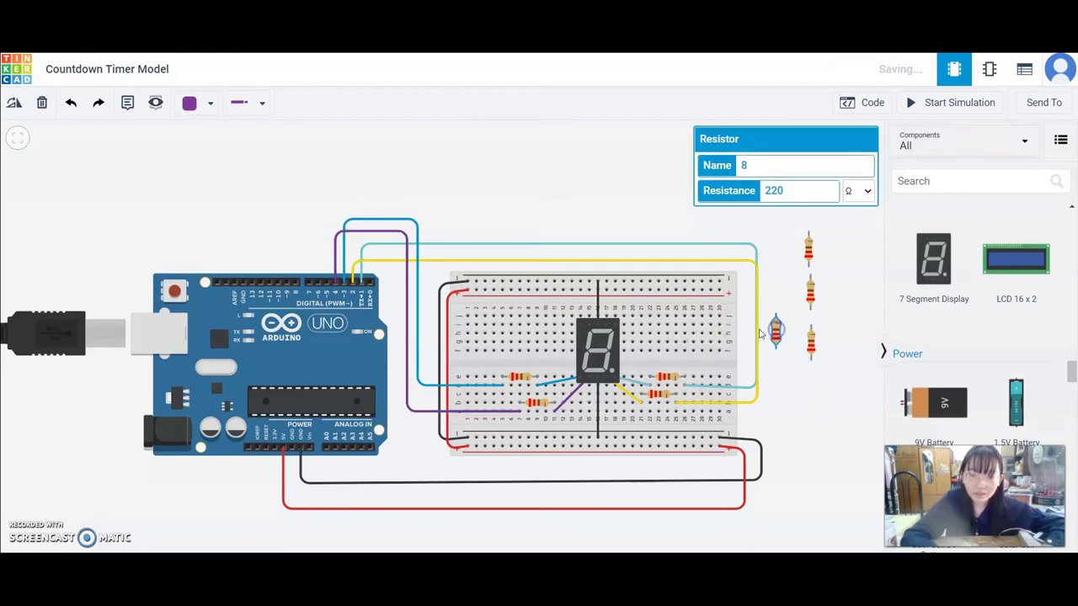
left_click(608, 352)
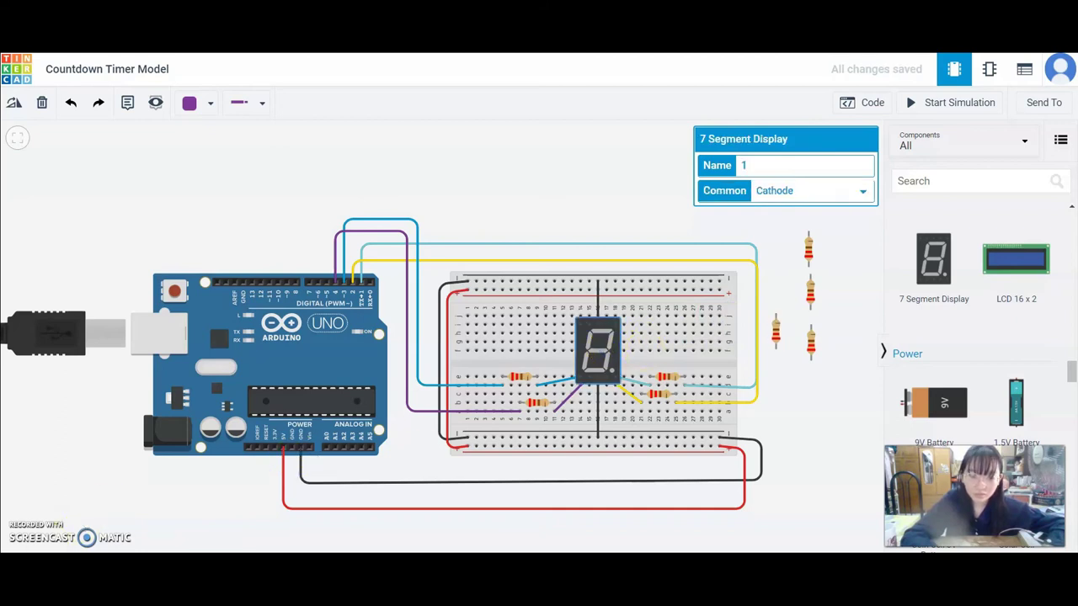
left_click(776, 333)
left_click_drag(777, 336, 771, 304)
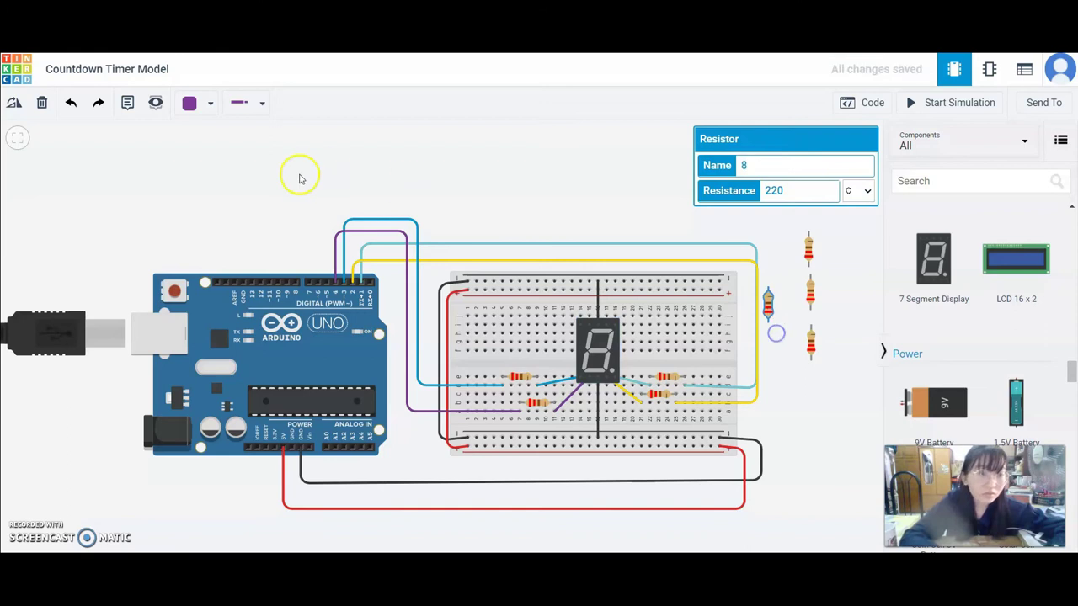
left_click(19, 102)
left_click(20, 102)
left_click(20, 102)
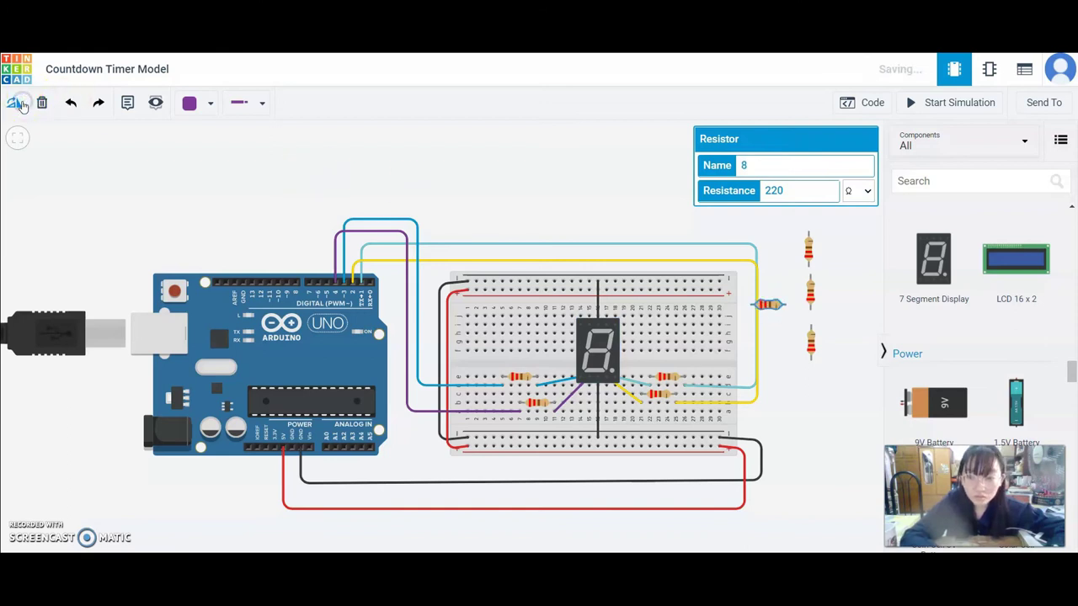
left_click(780, 293)
left_click_drag(780, 293, 689, 318)
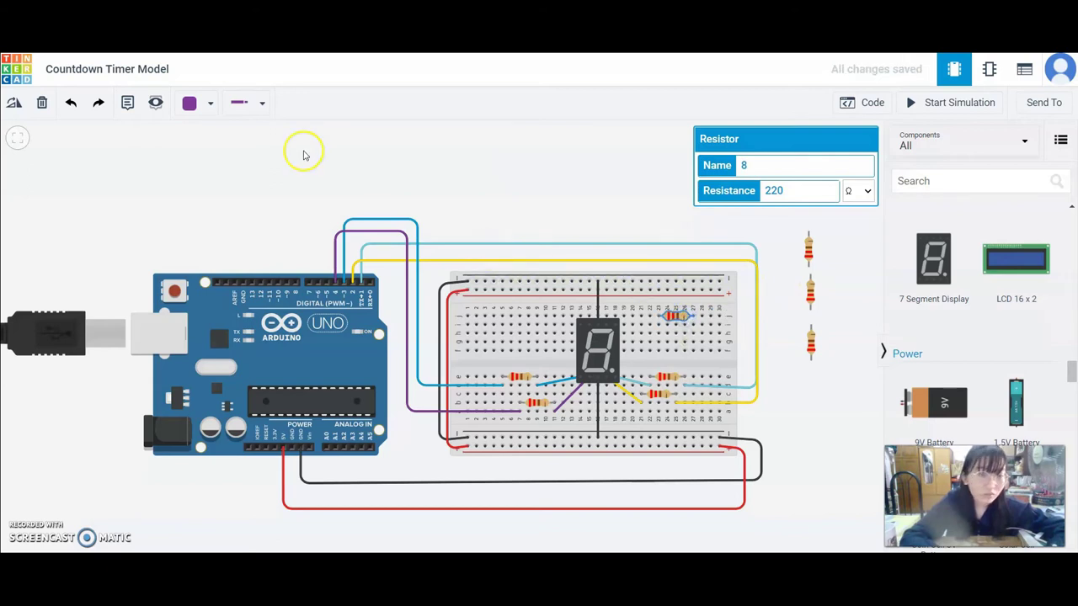
Step: Run a pink wire from column 23 at the fifth resistor's left terminal to the display's upper pin B in column 18
left_click(203, 107)
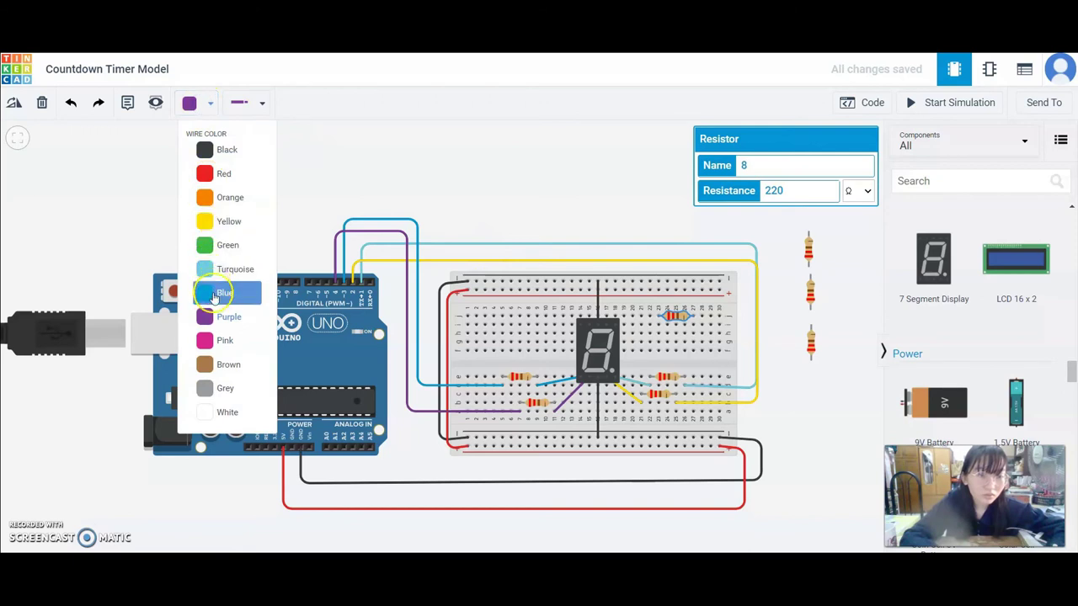
left_click(213, 339)
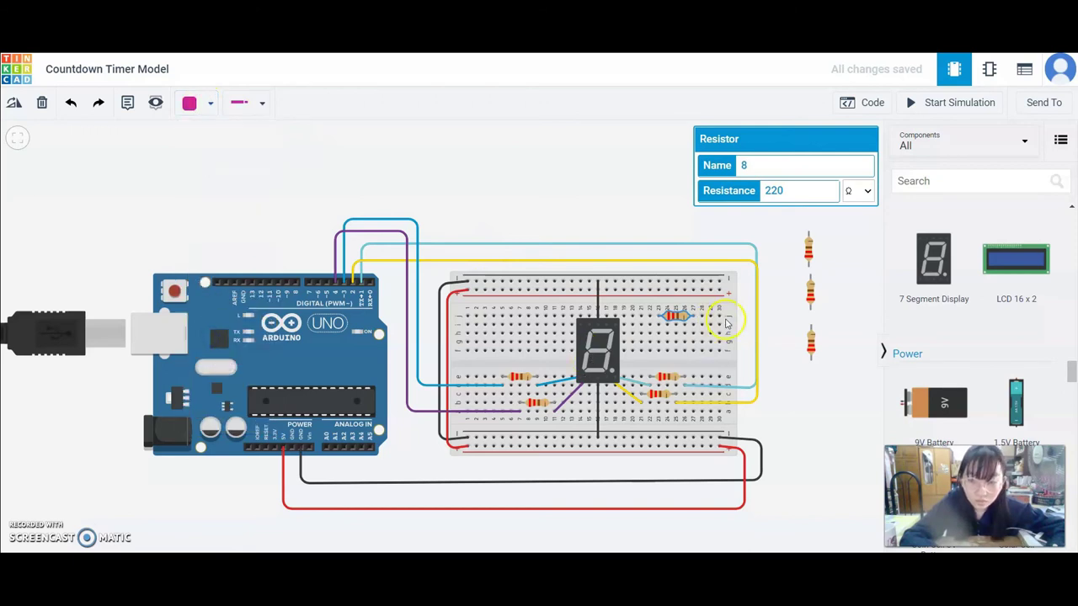
left_click(660, 327)
left_click(619, 324)
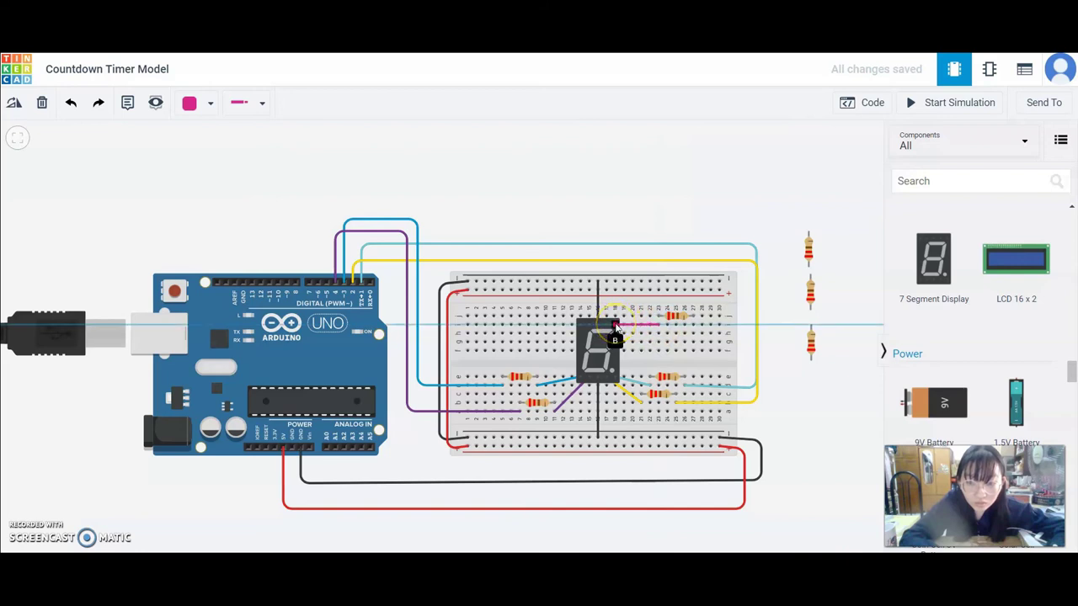
left_click(616, 325)
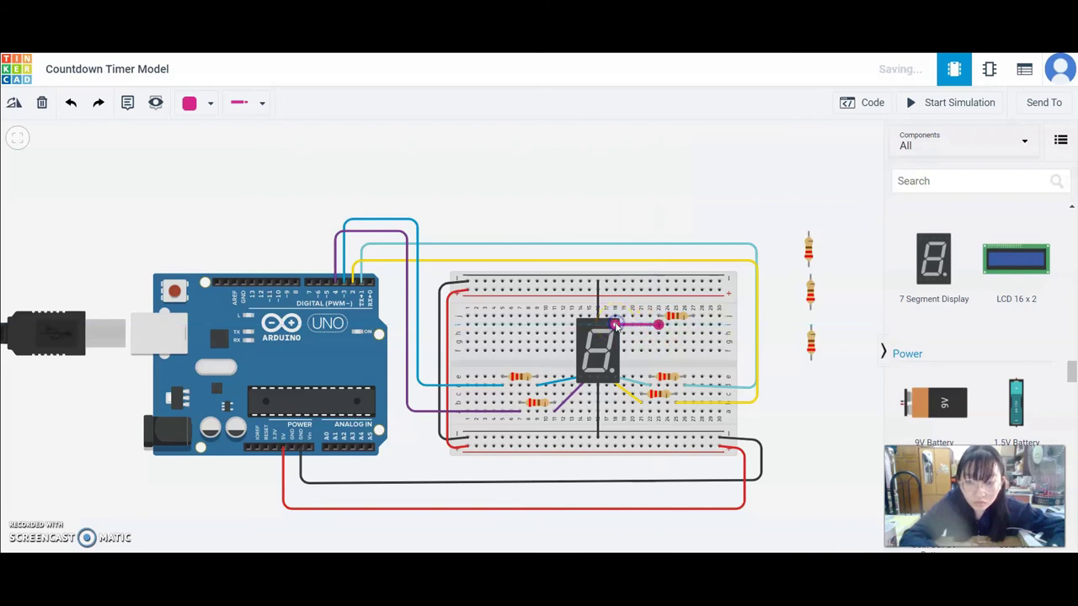
Step: Route a pink wire from column 27 at the fifth resistor's right terminal over the breadboard to Arduino pin 5, straightening its last bend
left_click(692, 326)
left_click(745, 328)
left_click(738, 232)
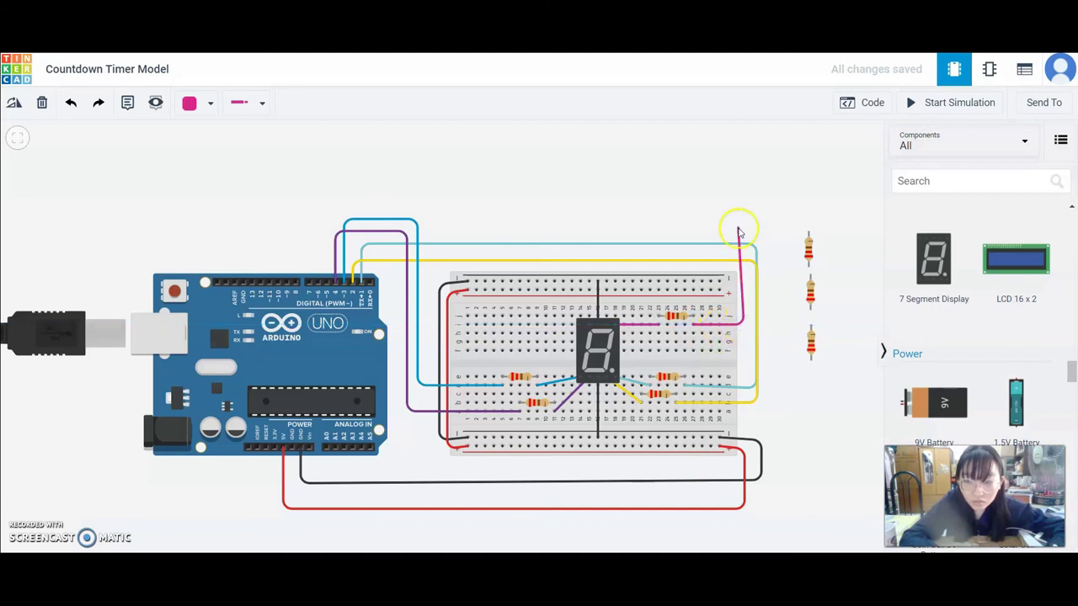
left_click(743, 225)
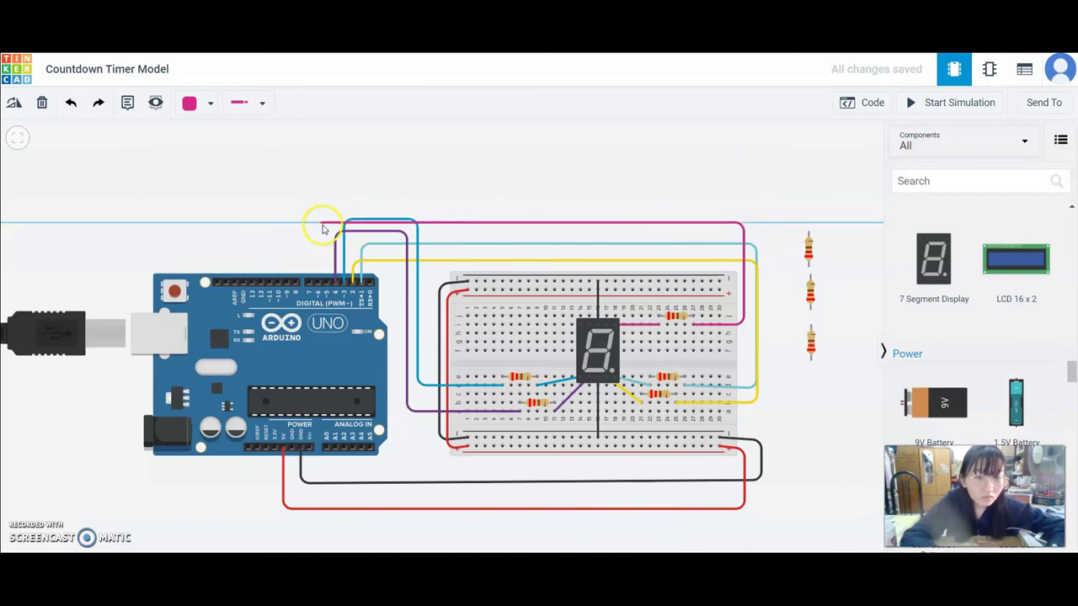
left_click(328, 225)
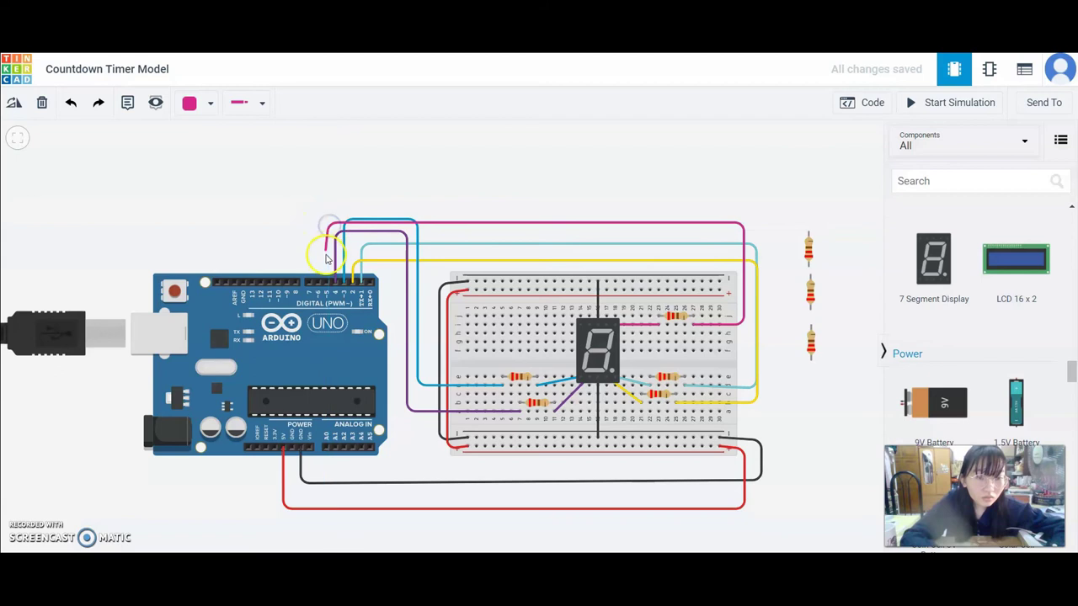
left_click(327, 284)
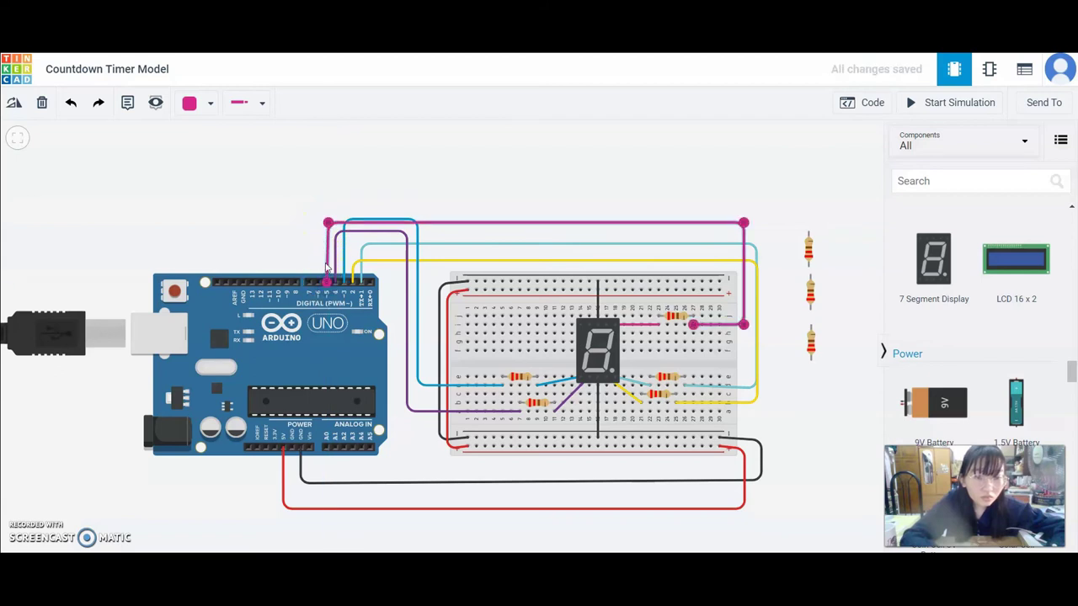
left_click_drag(327, 223, 328, 224)
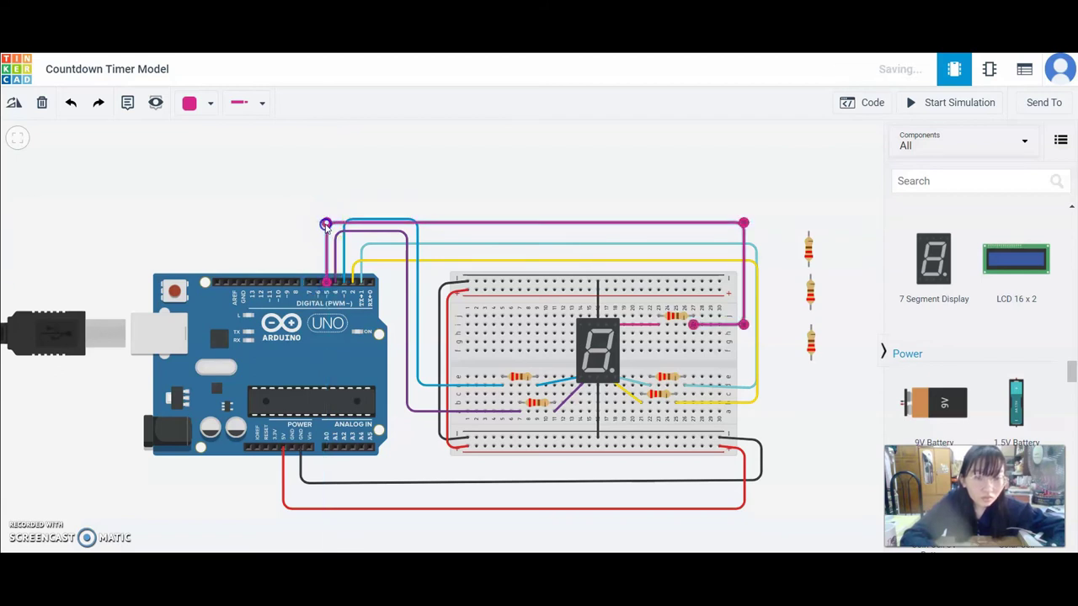
left_click(764, 240)
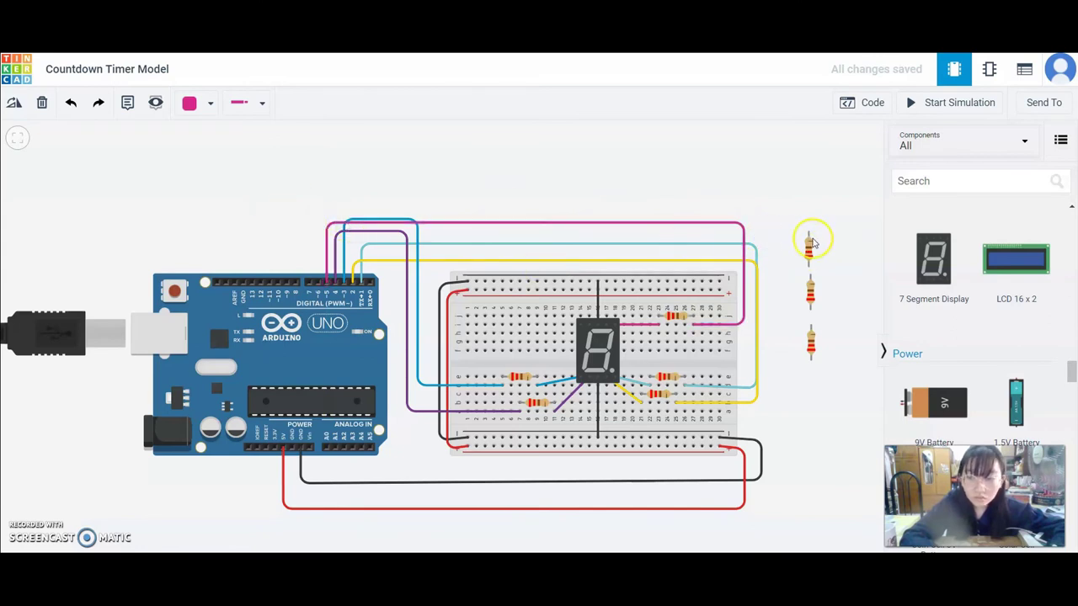
Step: Rotate the sixth 220 Ω resistor to horizontal and place it in breadboard row h between columns 21 and 25
left_click_drag(810, 244, 786, 286)
left_click(17, 110)
left_click(17, 109)
left_click(17, 109)
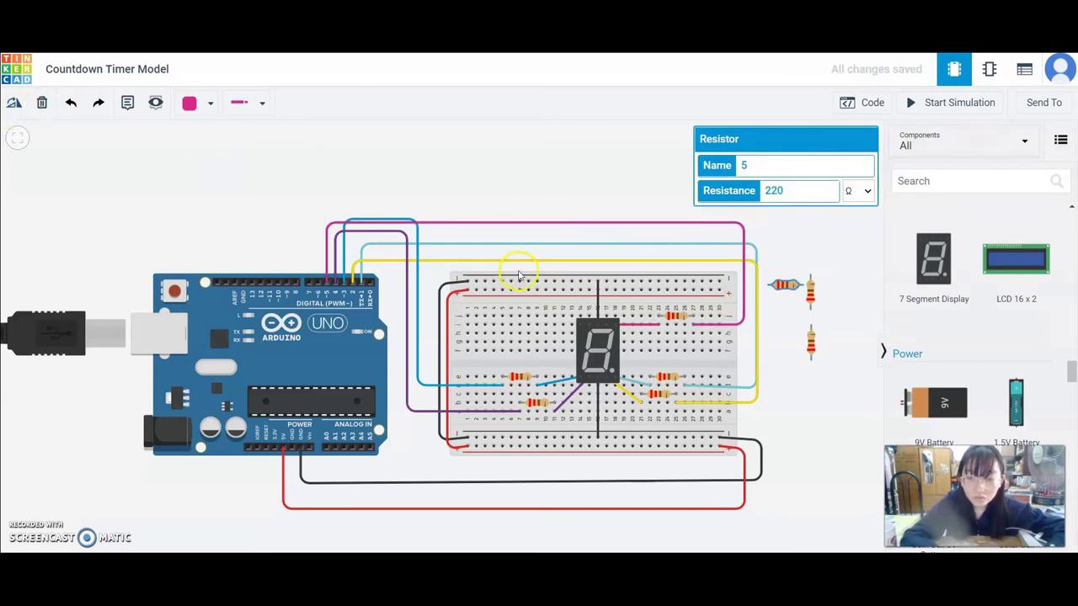
left_click_drag(793, 286, 667, 339)
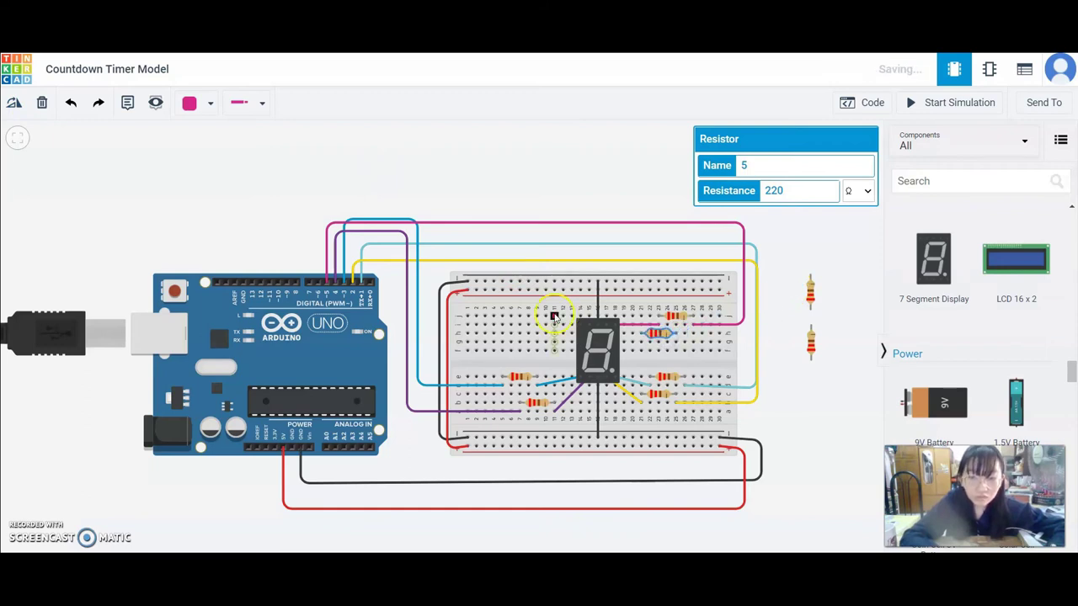
Step: Run a brown wire from column 21 at the sixth resistor's left terminal to the display's upper pin A in column 17
left_click(202, 105)
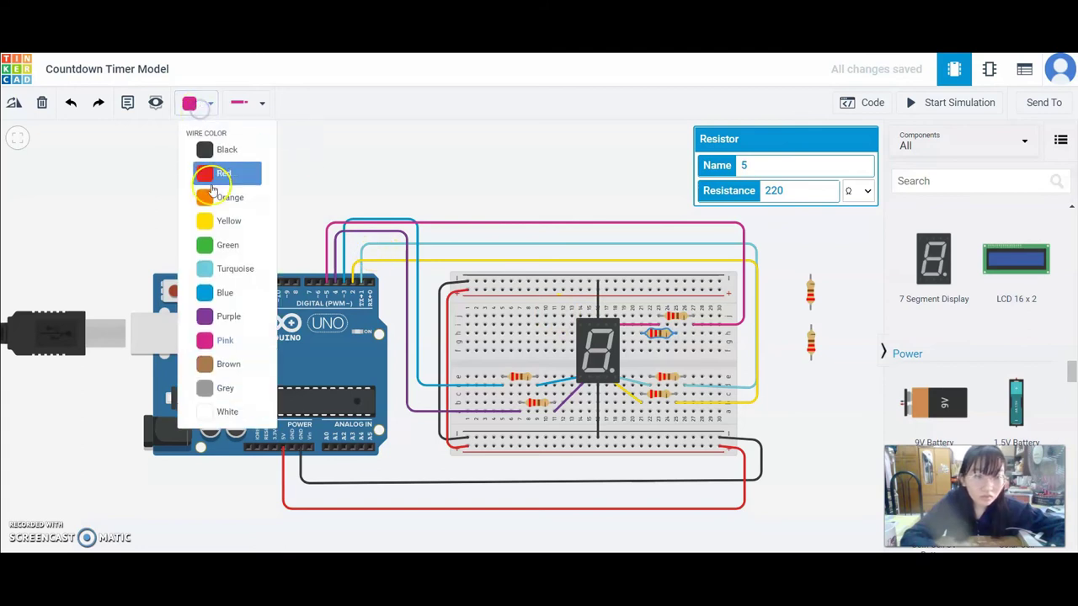
left_click(215, 364)
left_click(640, 344)
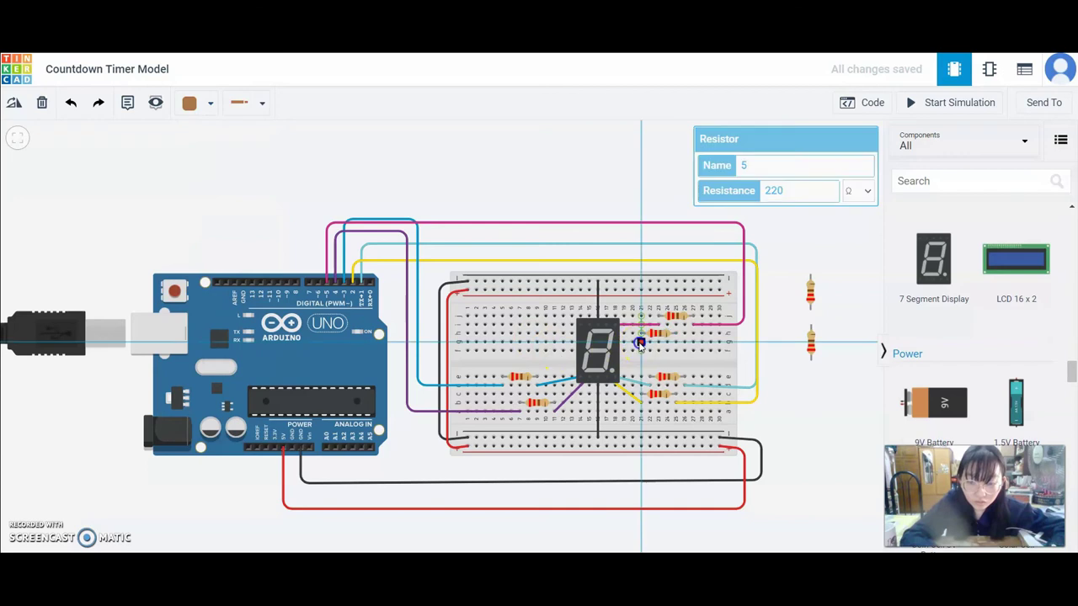
left_click(607, 326)
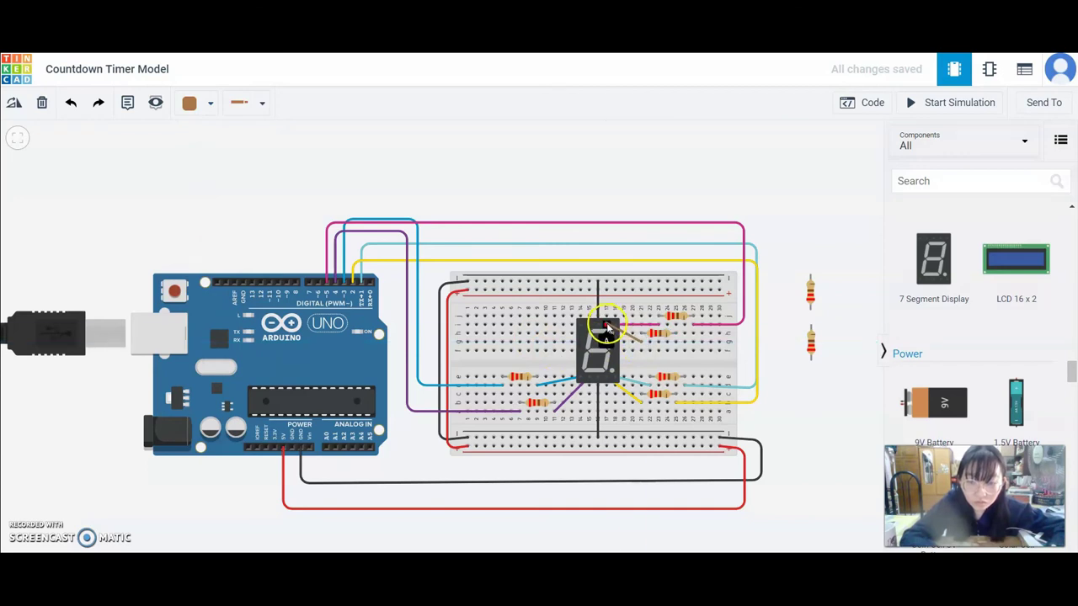
Step: Route a brown wire from column 25 at the sixth resistor's right terminal over the breadboard to Arduino pin 6
left_click(663, 345)
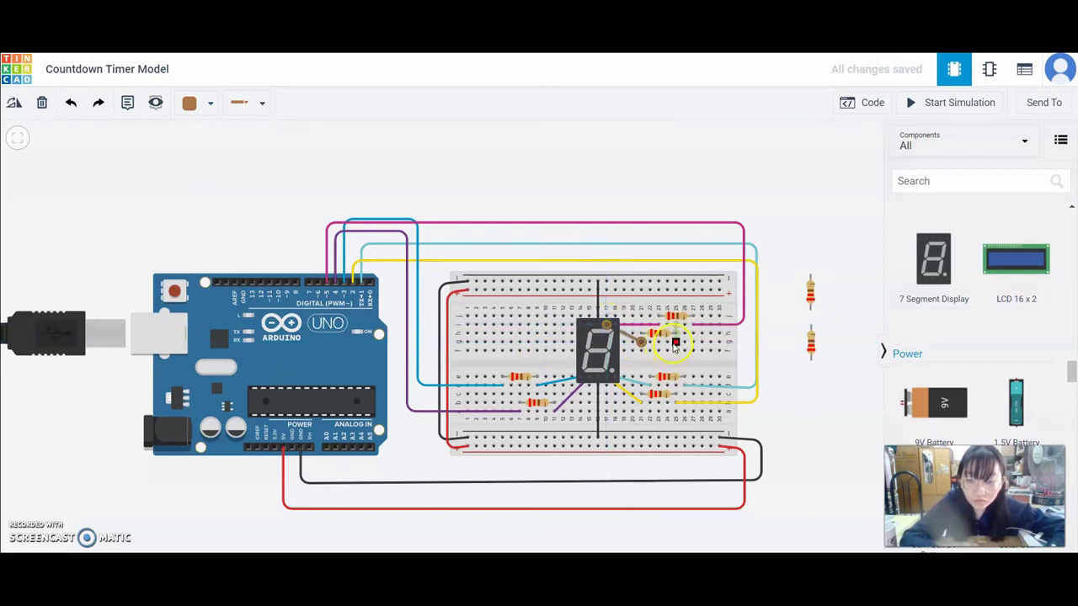
left_click(675, 344)
left_click(752, 346)
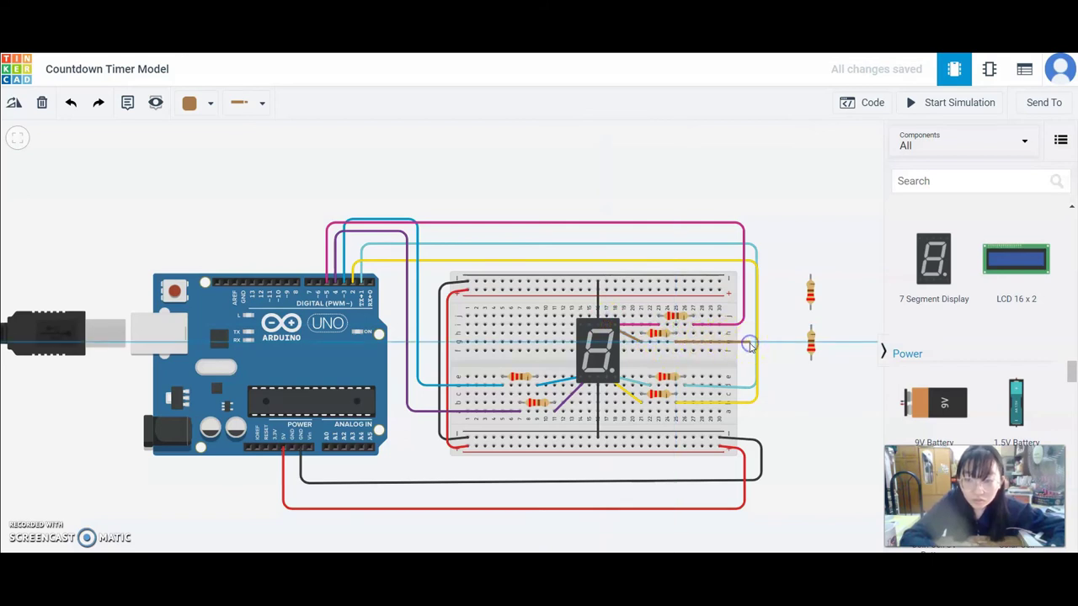
left_click(750, 232)
left_click(328, 241)
left_click(324, 234)
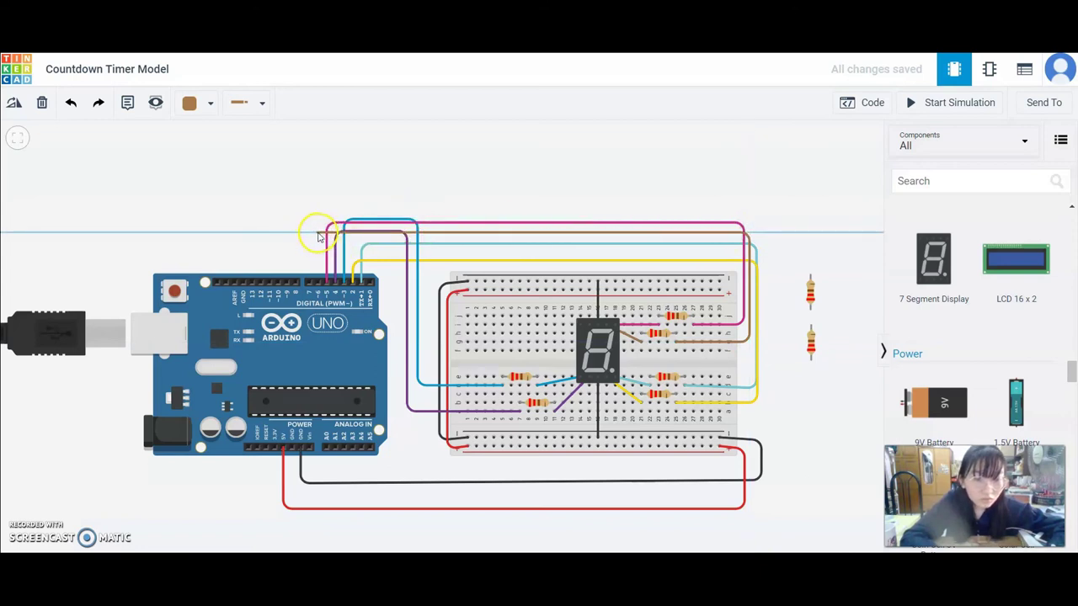
left_click(319, 233)
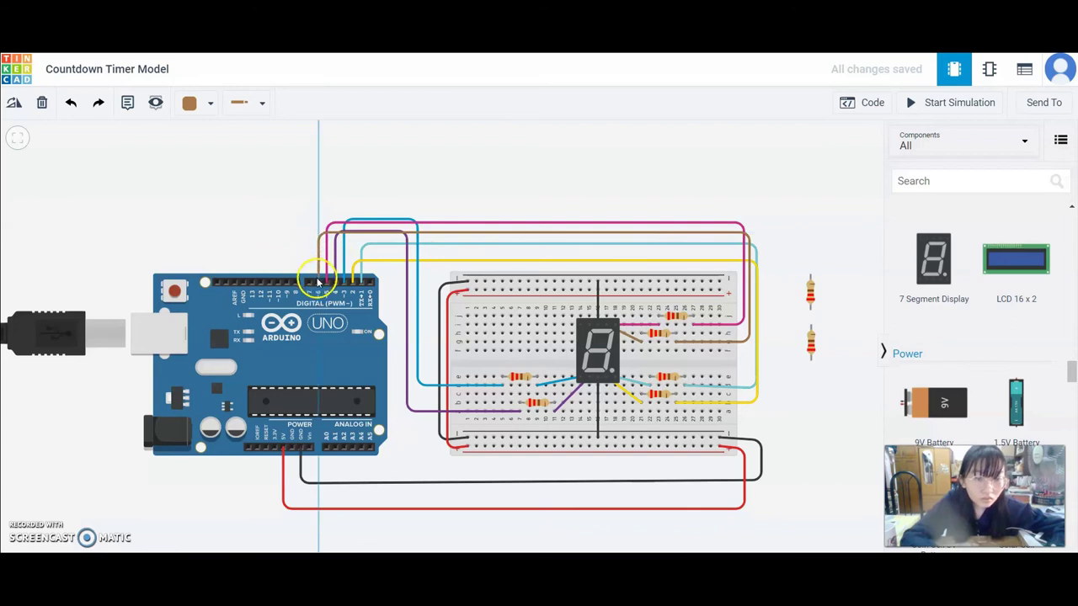
left_click(318, 284)
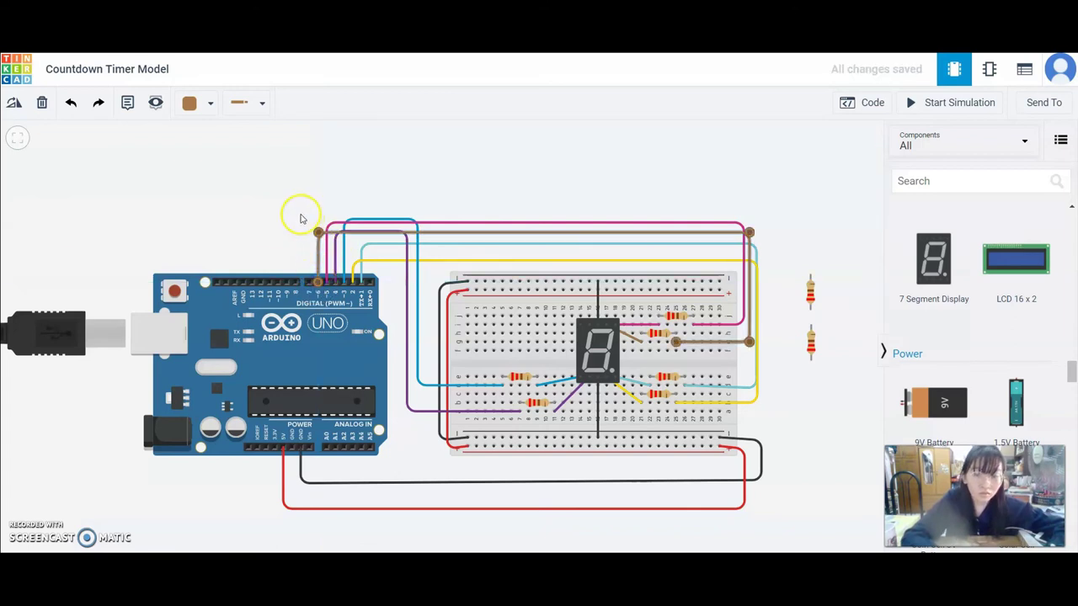
left_click(247, 216)
Step: Rotate the seventh 220 Ω resistor to horizontal and place it in breadboard row j between columns 5 and 9
left_click_drag(804, 299, 525, 192)
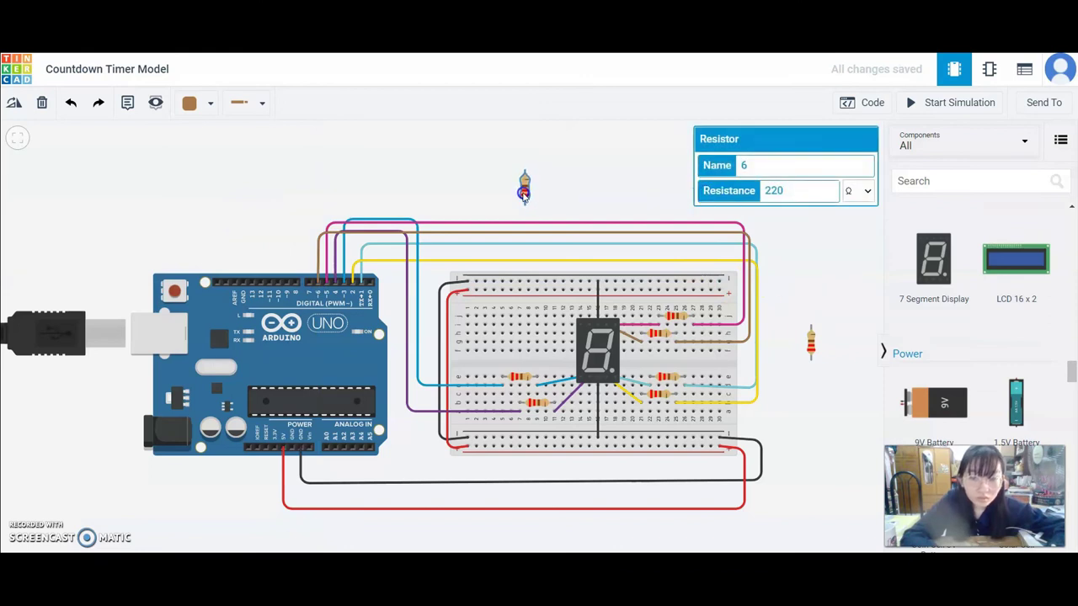
left_click(607, 325)
left_click(637, 337)
left_click(239, 105)
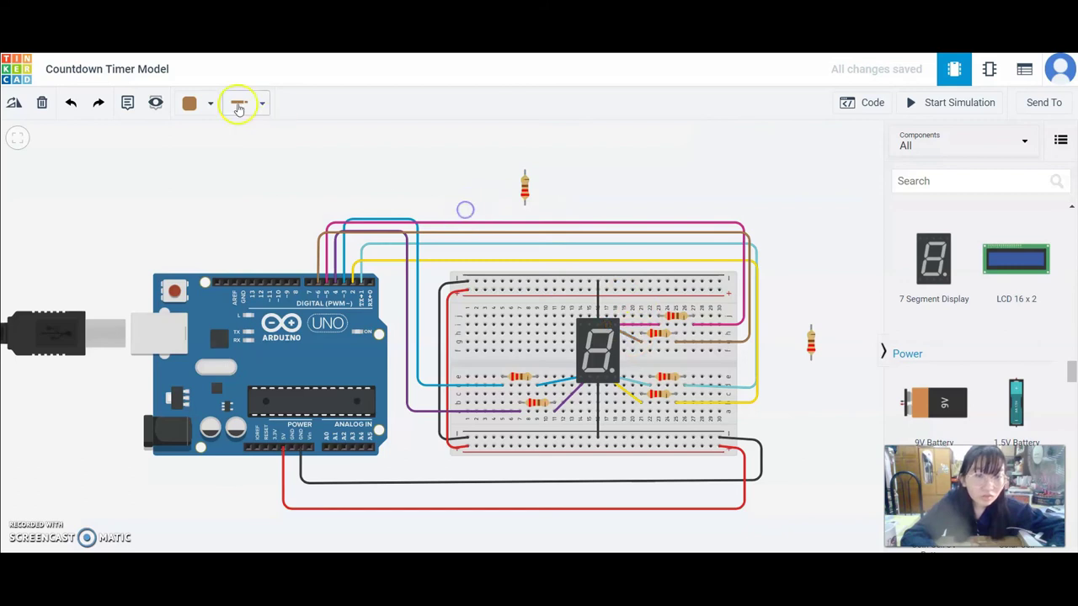
left_click(17, 113)
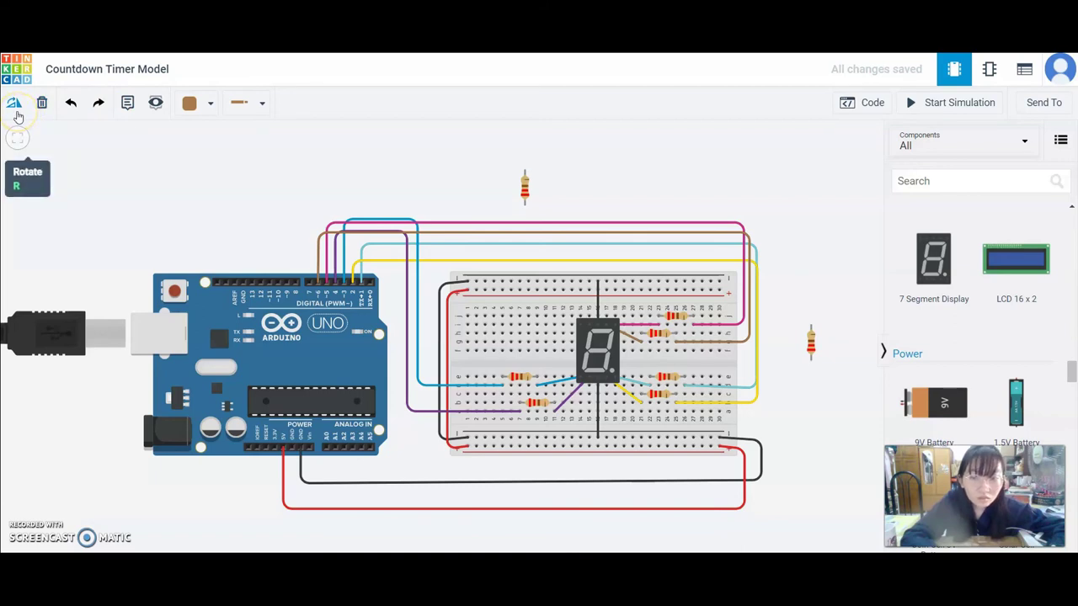
left_click(17, 112)
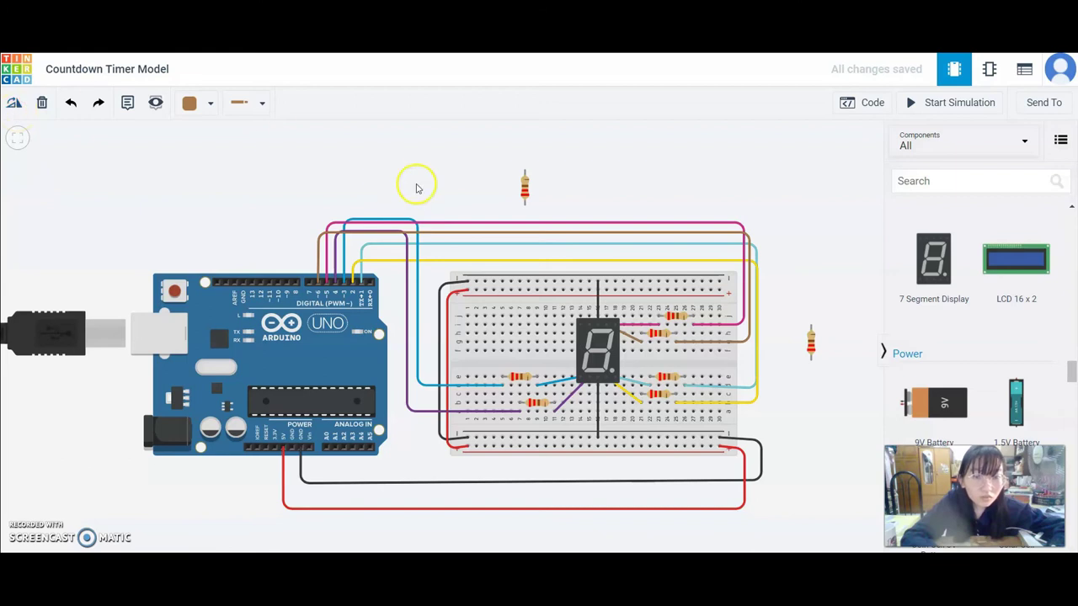
left_click(524, 186)
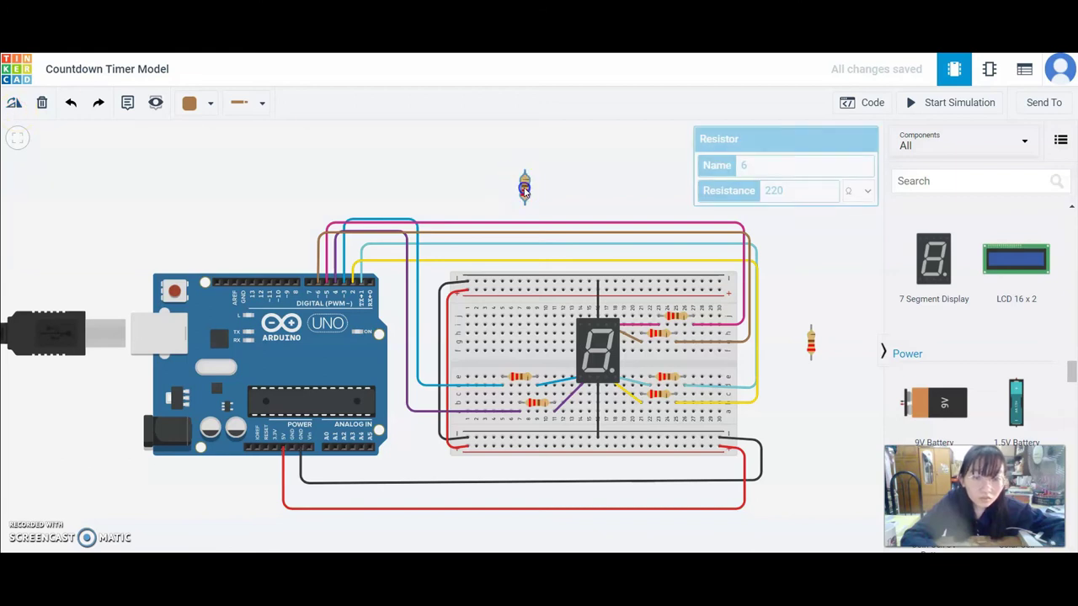
left_click(14, 102)
left_click(14, 102)
left_click(13, 102)
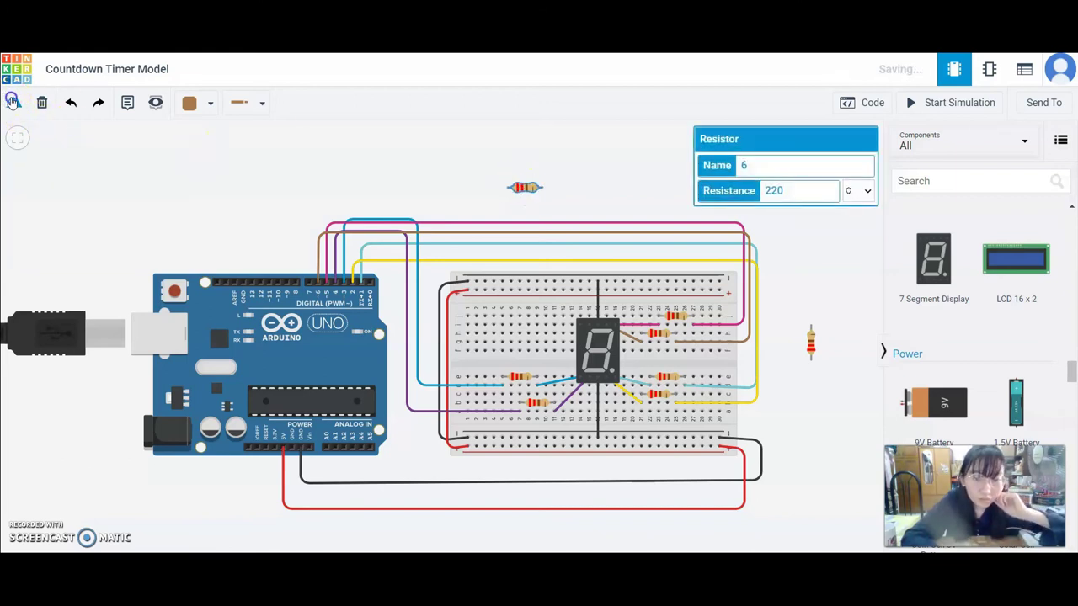
left_click(524, 188)
left_click_drag(524, 189, 518, 320)
Step: Run a grey wire from column 9 at the seventh resistor's right terminal to the display's upper pin G in column 14
left_click(190, 103)
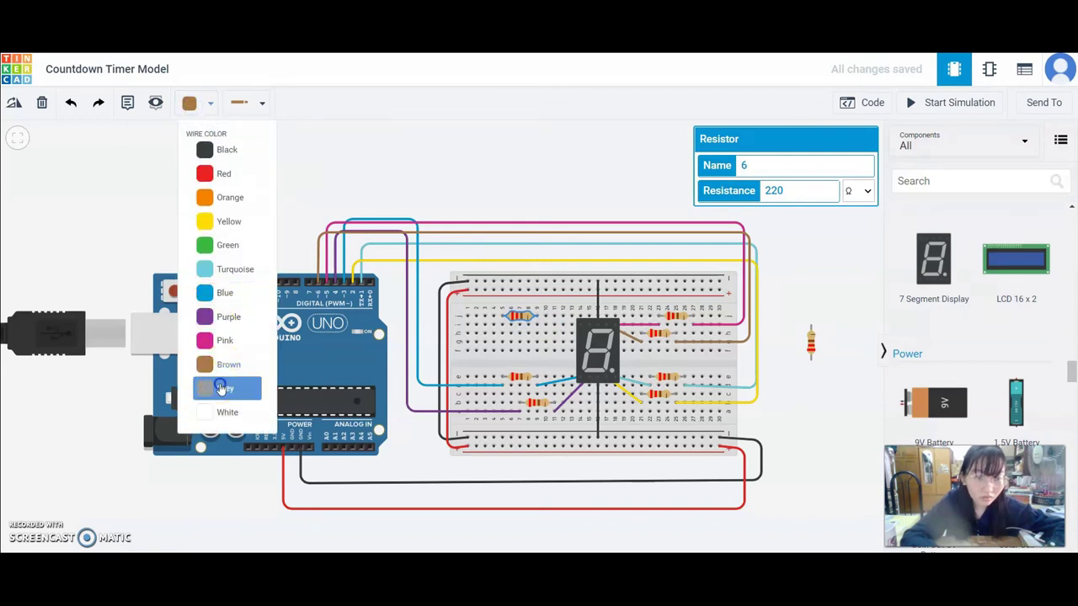
left_click(220, 385)
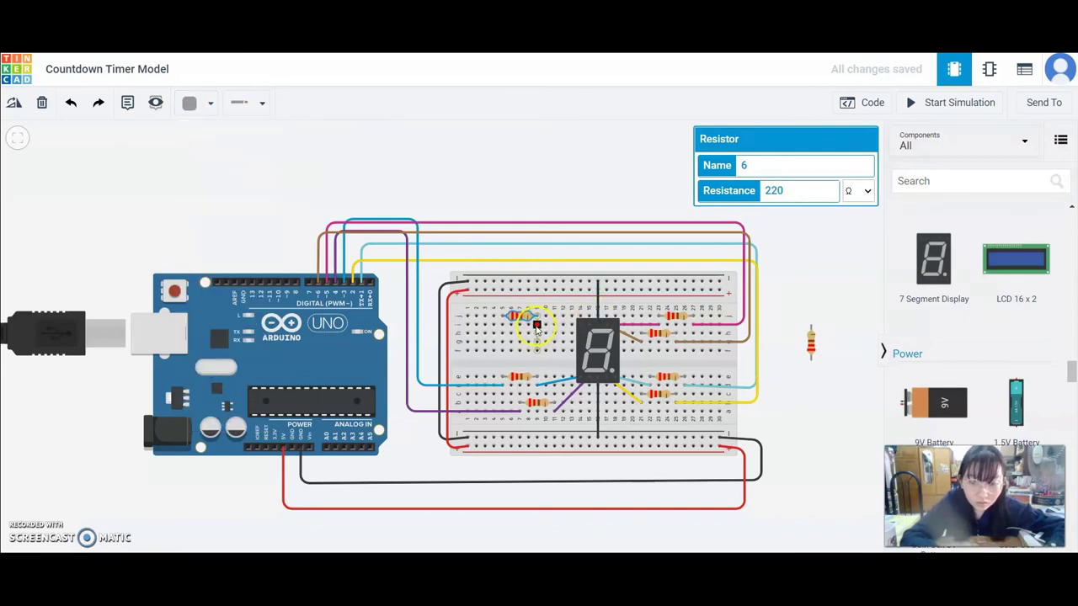
left_click(537, 327)
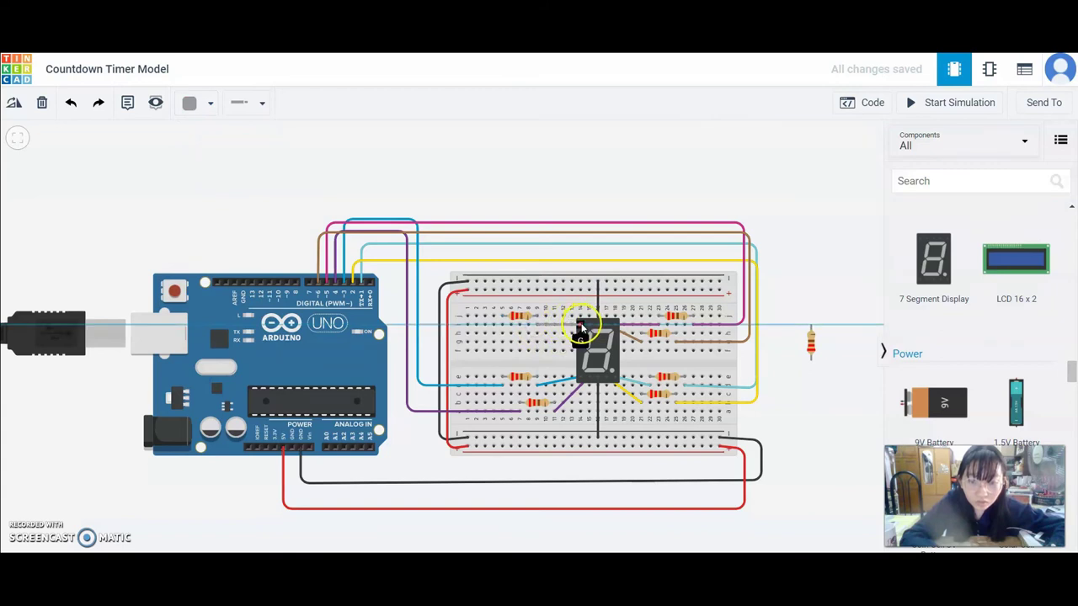
left_click(580, 326)
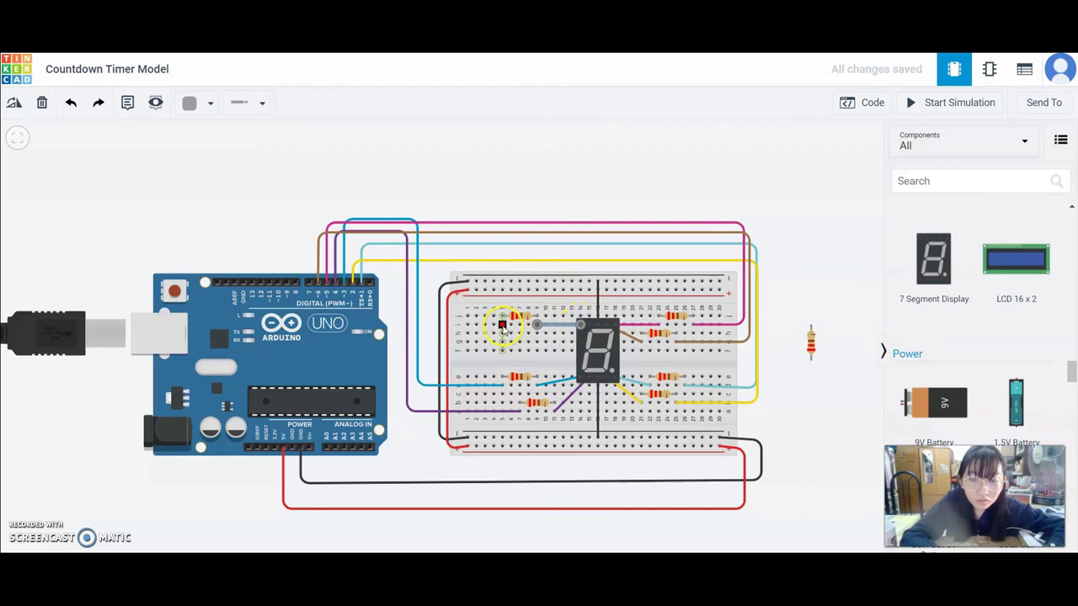
Step: Route a grey wire from column 5 at the seventh resistor's left terminal up and over to Arduino pin 7
left_click(503, 327)
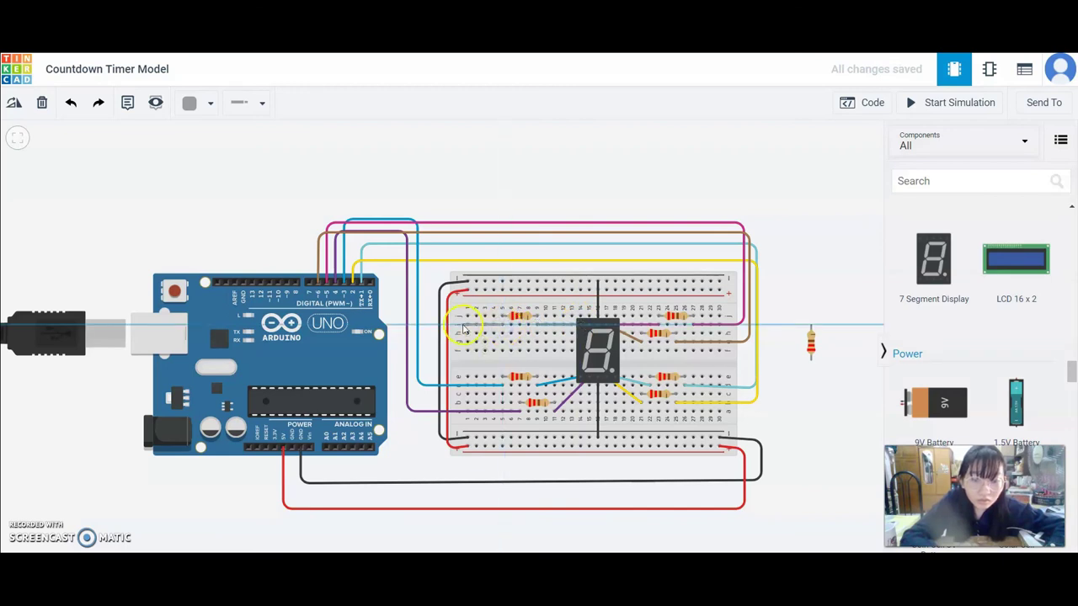
left_click(399, 324)
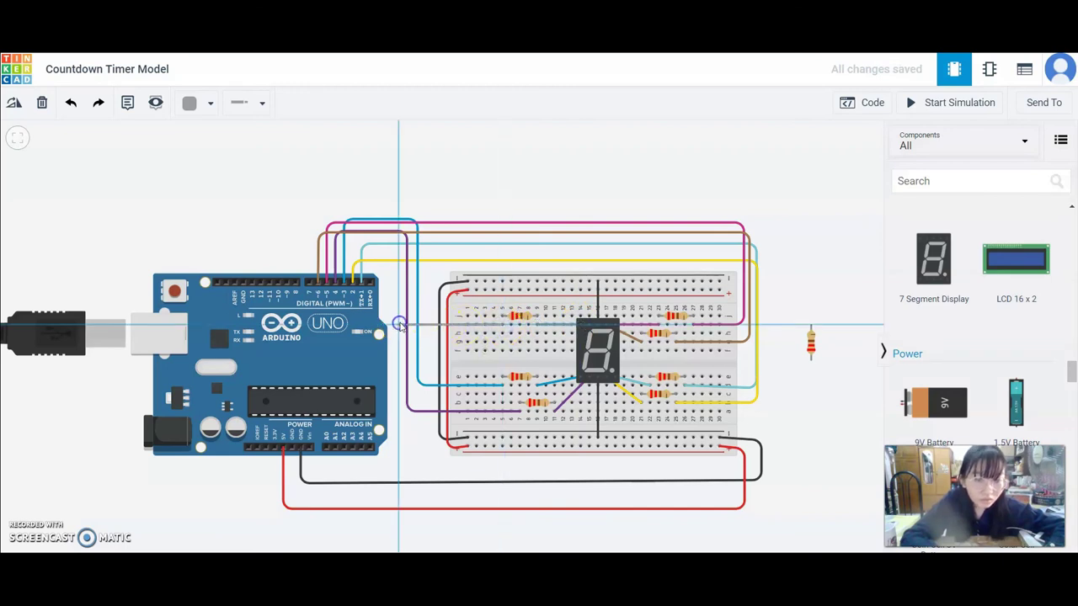
left_click(398, 197)
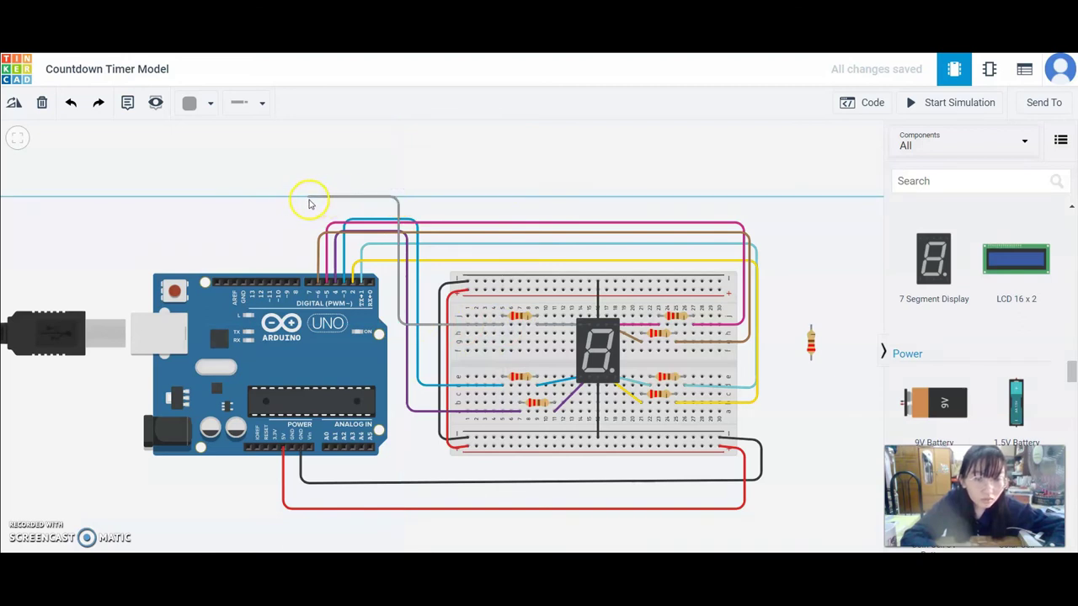
left_click(309, 197)
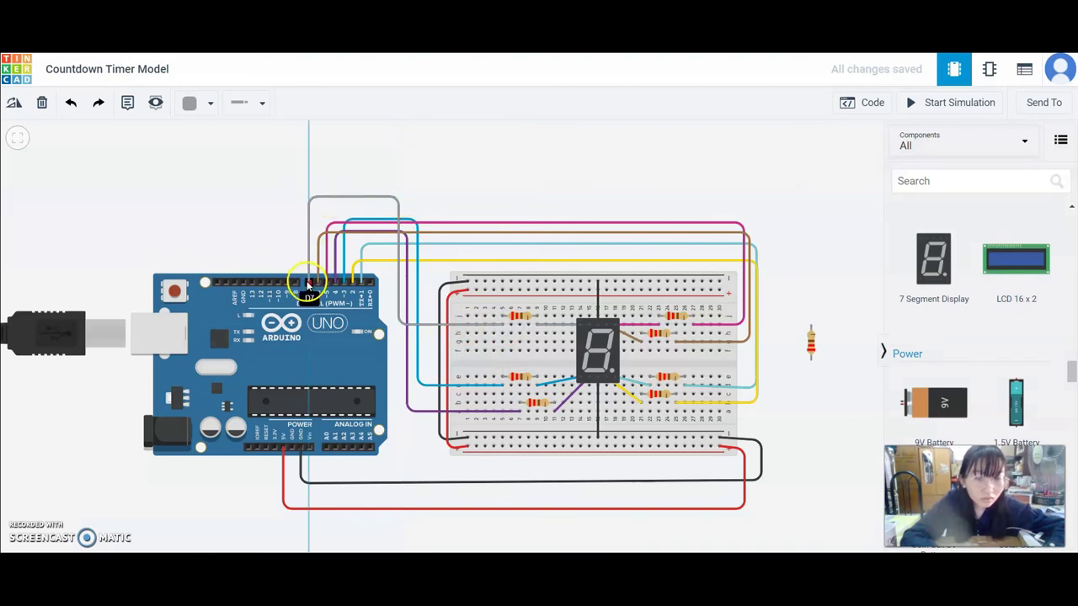
left_click(309, 283)
left_click(513, 153)
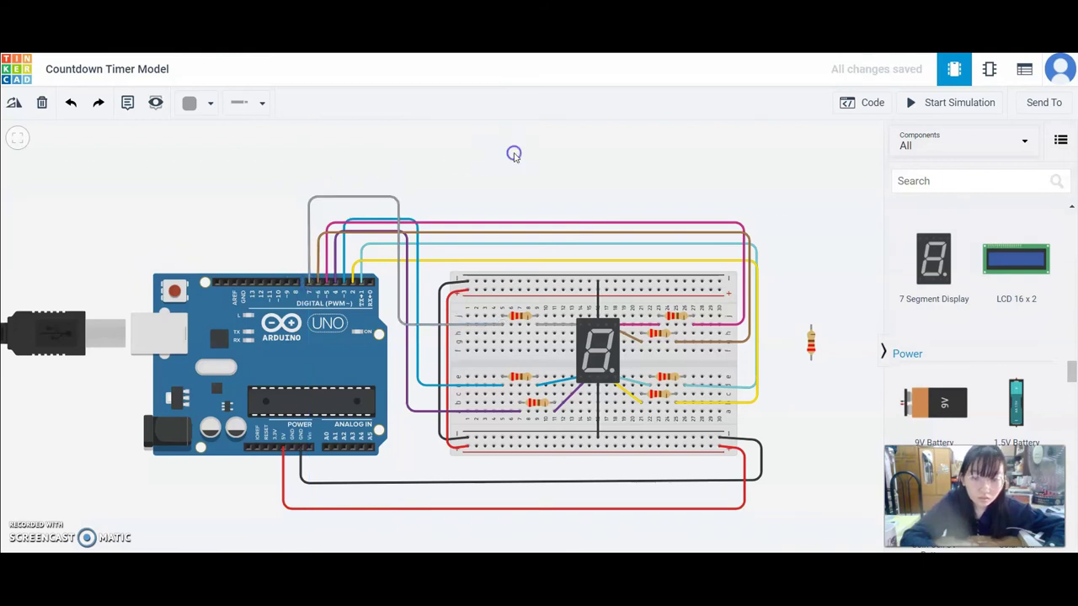
Step: Rotate the remaining 220 Ω resistor to horizontal and place it in breadboard row h between columns 7 and 11
left_click(810, 340)
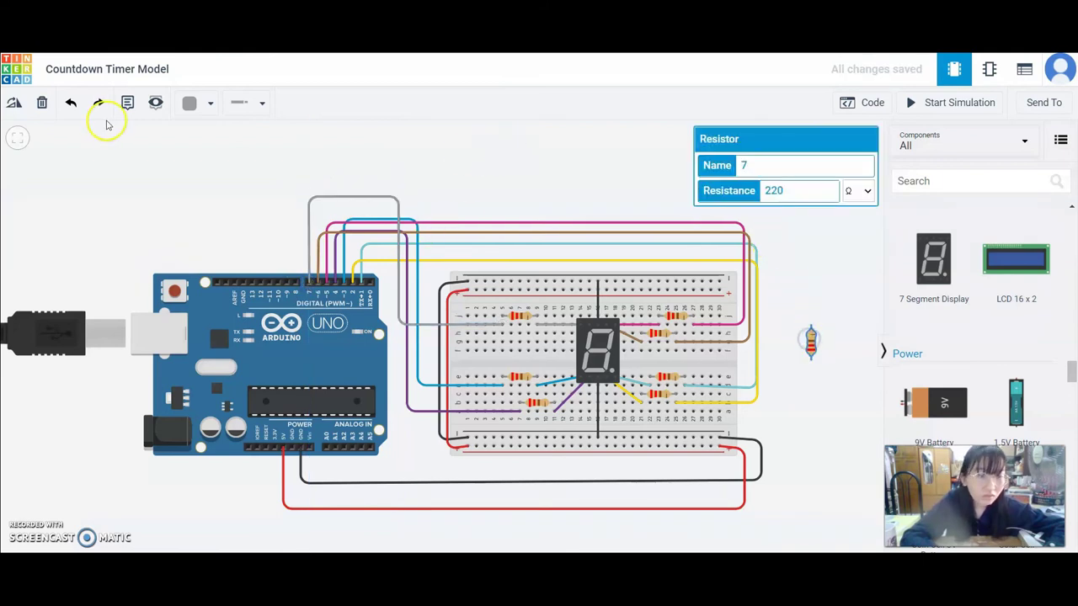
left_click(13, 106)
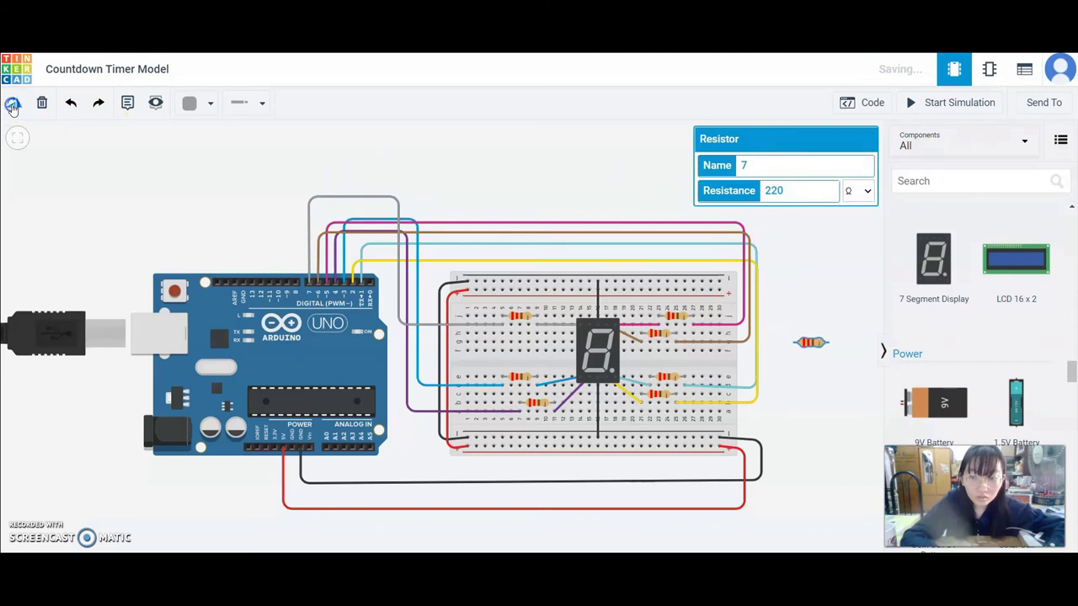
left_click_drag(810, 341, 537, 336)
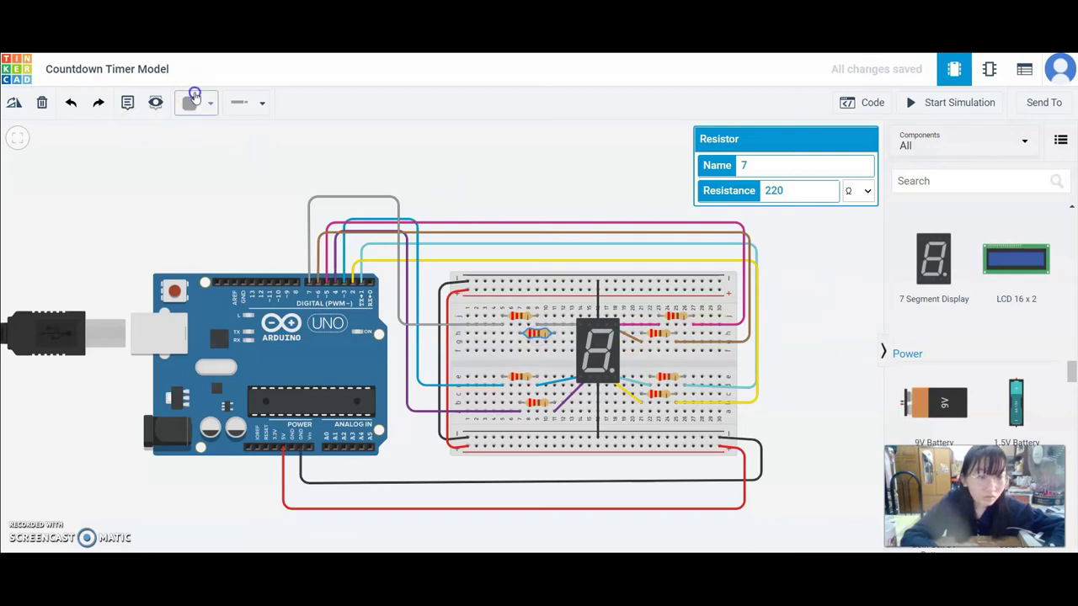
Step: Run a white wire from column 11 at the newly placed resistor's right terminal to the display's upper pin F in column 15
left_click(194, 95)
left_click(226, 408)
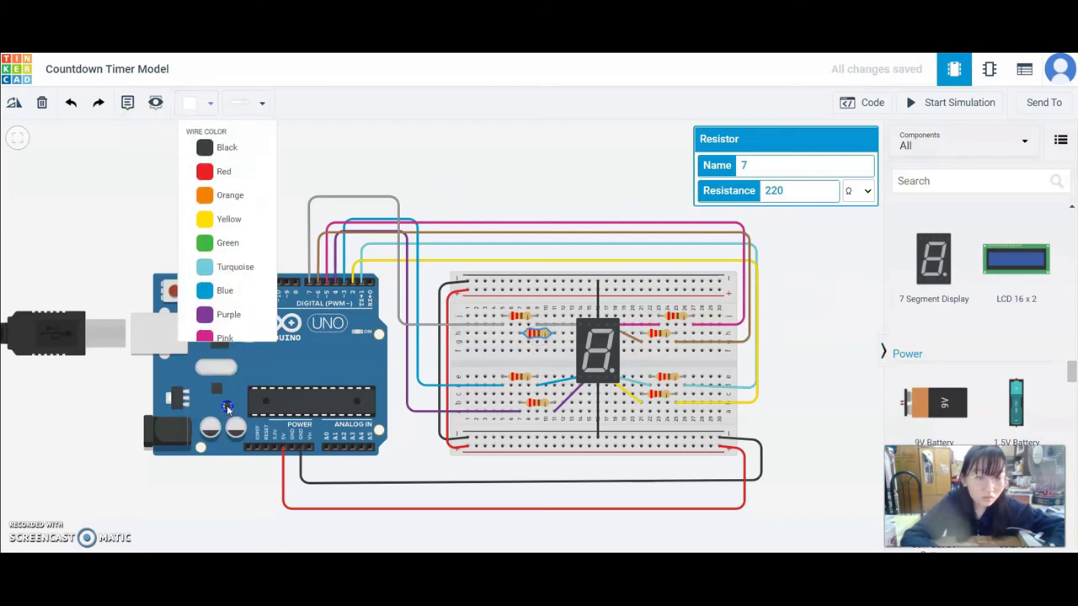
left_click(552, 352)
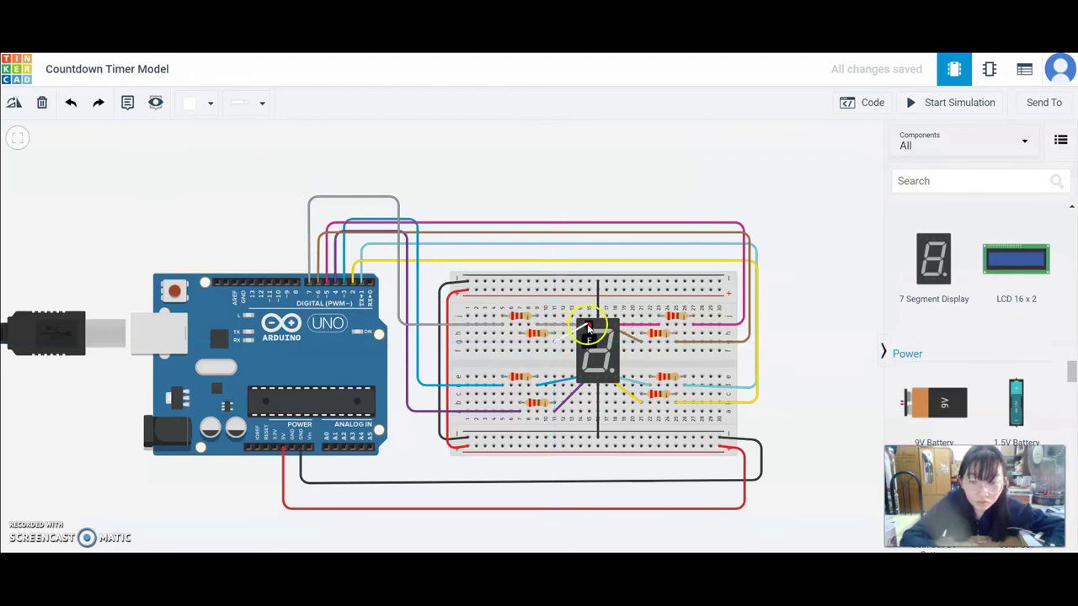
left_click_drag(589, 329, 555, 340)
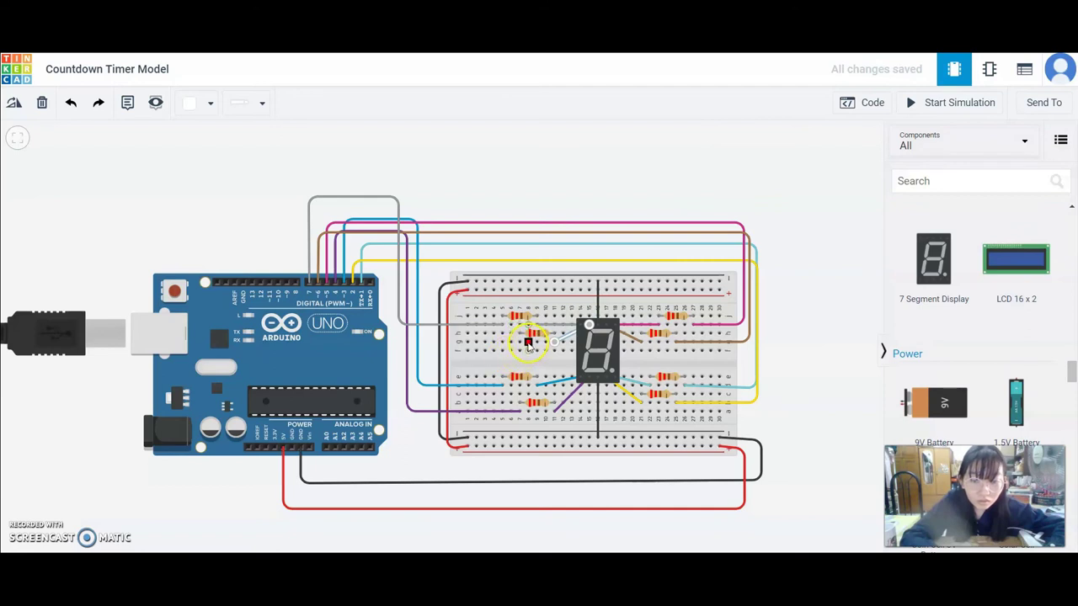
Step: Route a white wire from column 7 at the row h resistor's left terminal to Arduino pin 8 and straighten its upper bend
left_click_drag(520, 346, 399, 348)
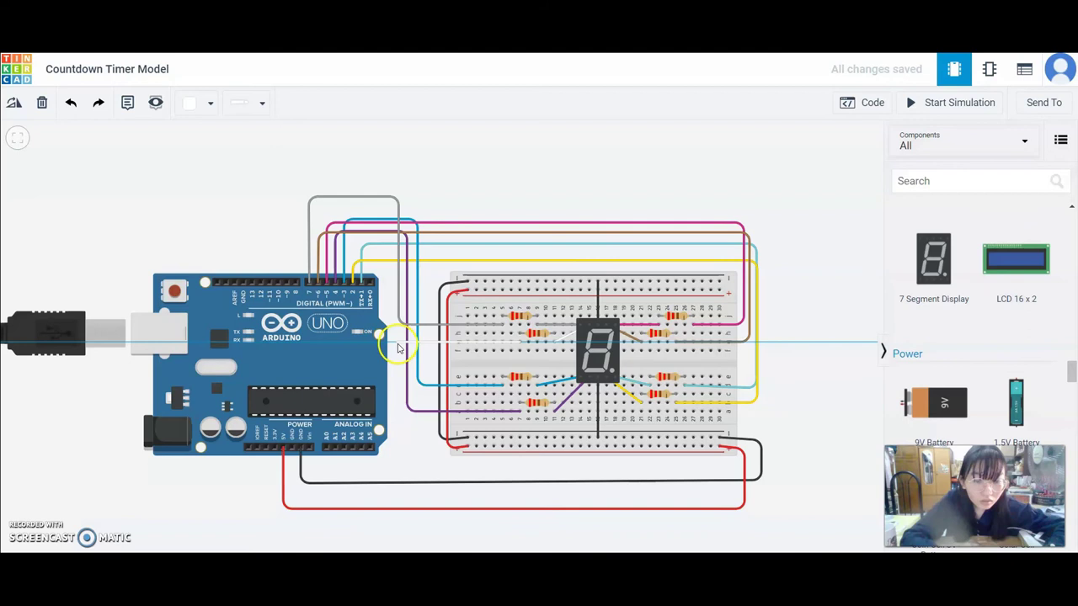
left_click(398, 343)
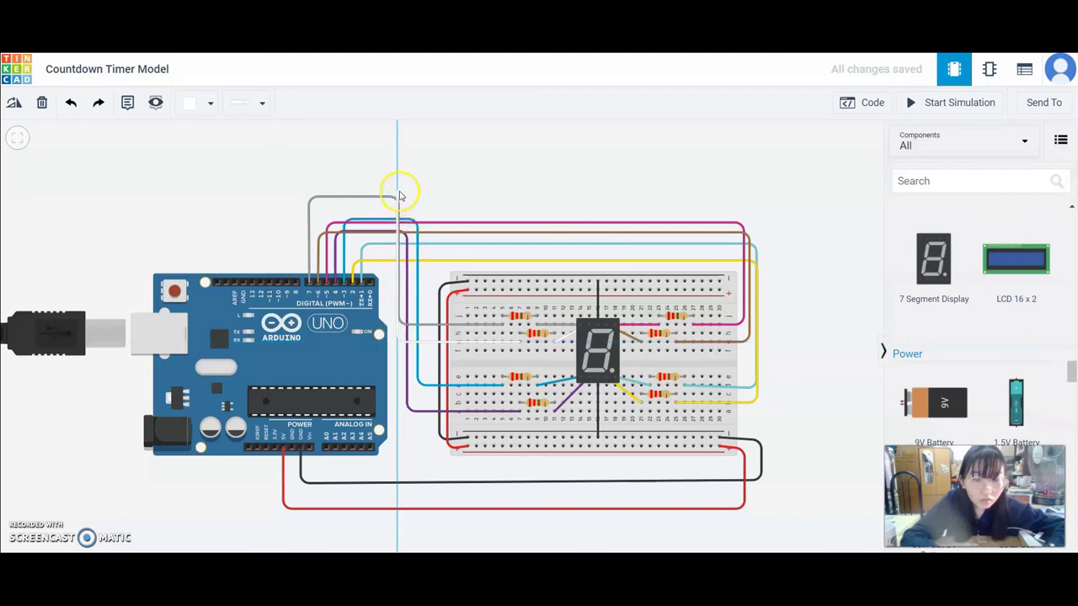
left_click(397, 193)
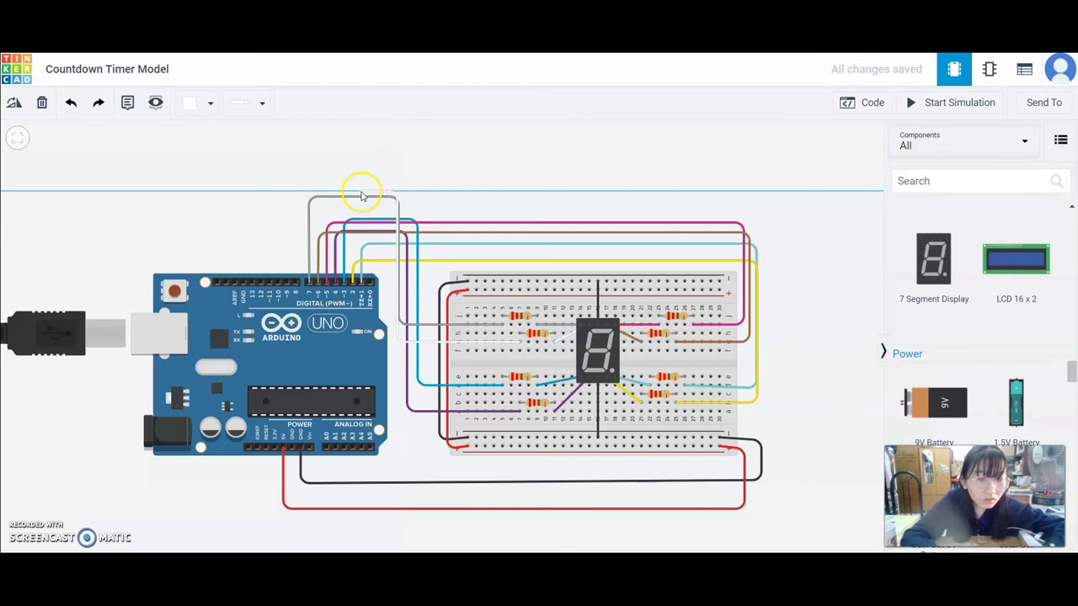
left_click(293, 192)
left_click(295, 281)
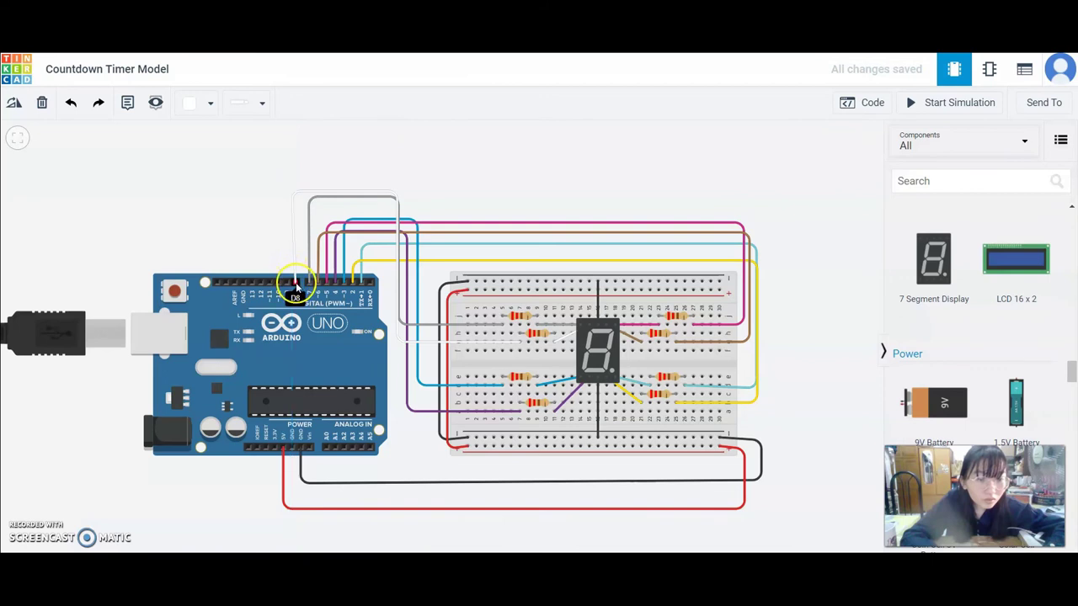
left_click_drag(293, 188, 295, 190)
left_click(563, 345)
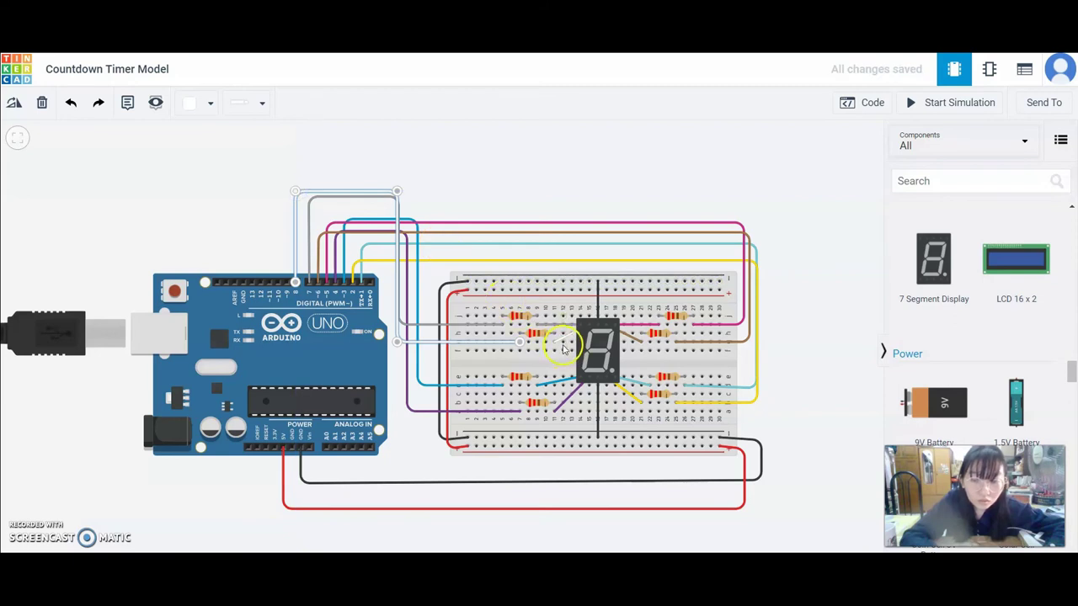
left_click(562, 327)
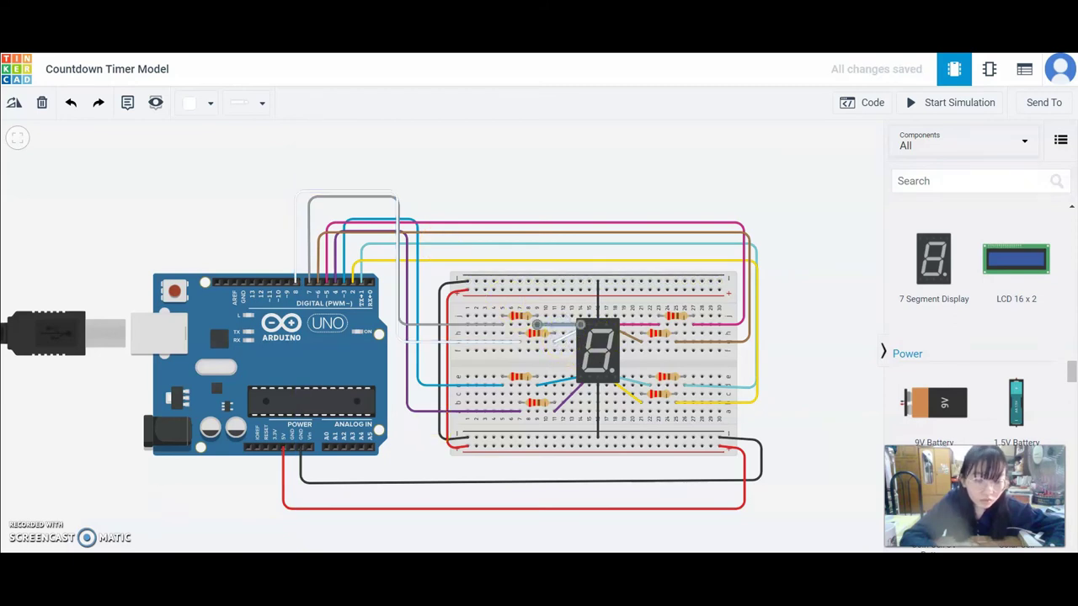
left_click(519, 352)
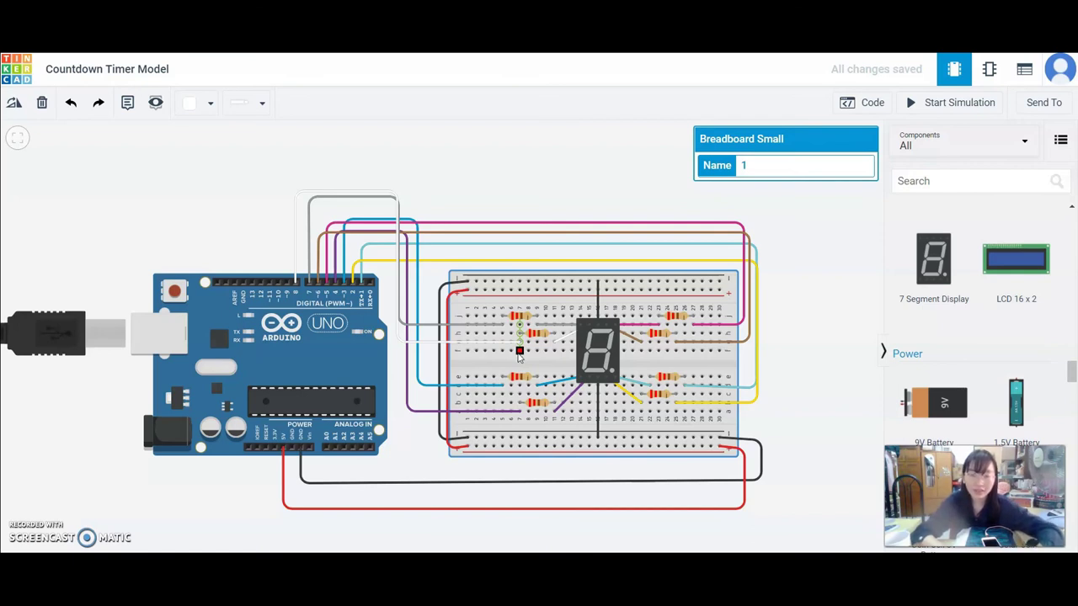
Step: Open the block code editor and add a single-line comment block reading Two to the empty program
left_click(863, 104)
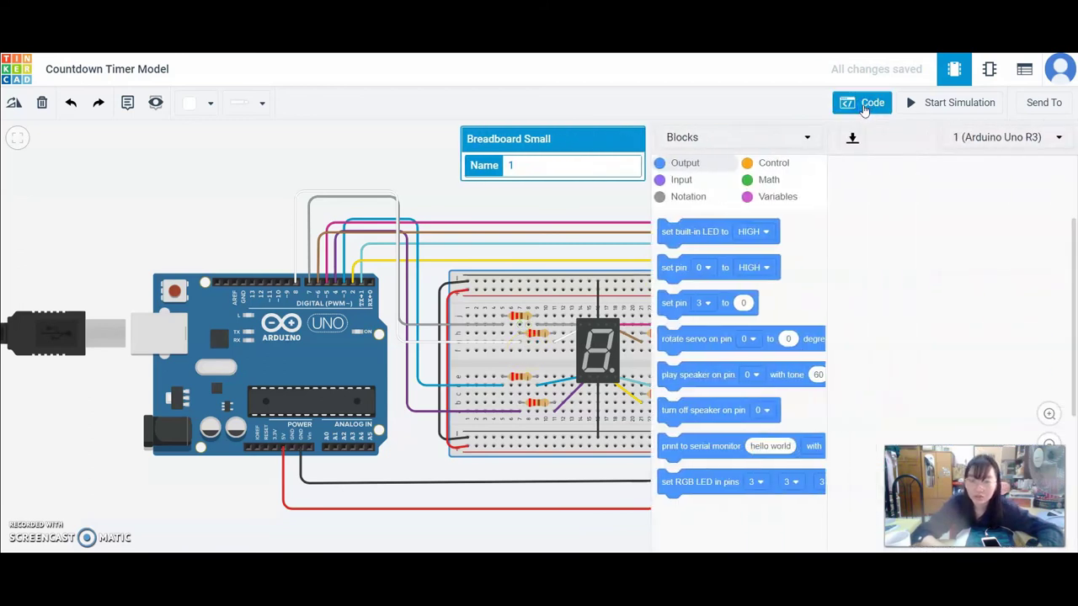
left_click(680, 195)
left_click_drag(681, 271, 865, 181)
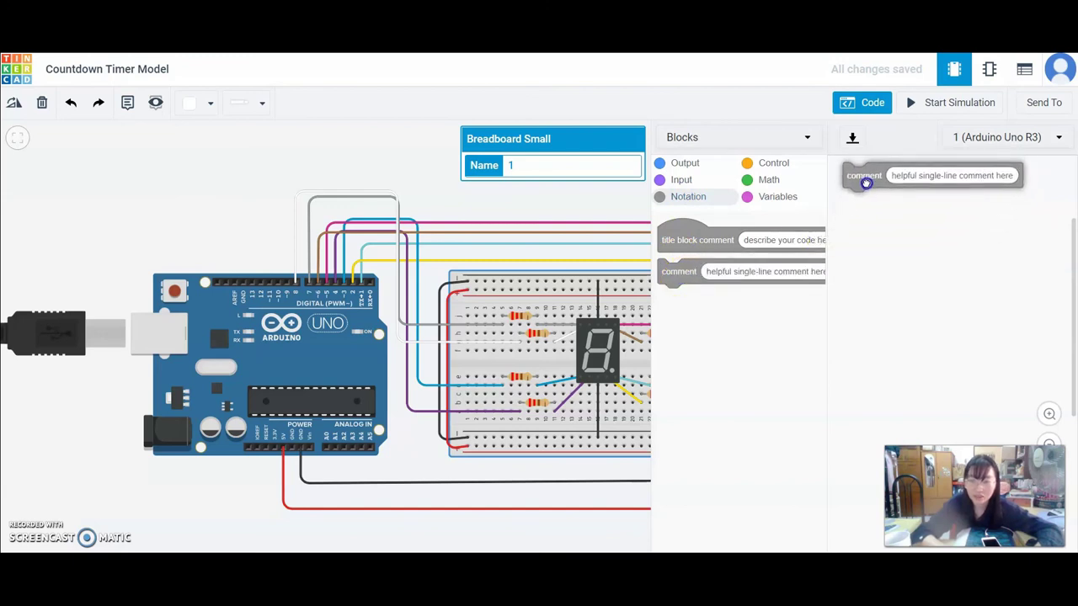
left_click(903, 180)
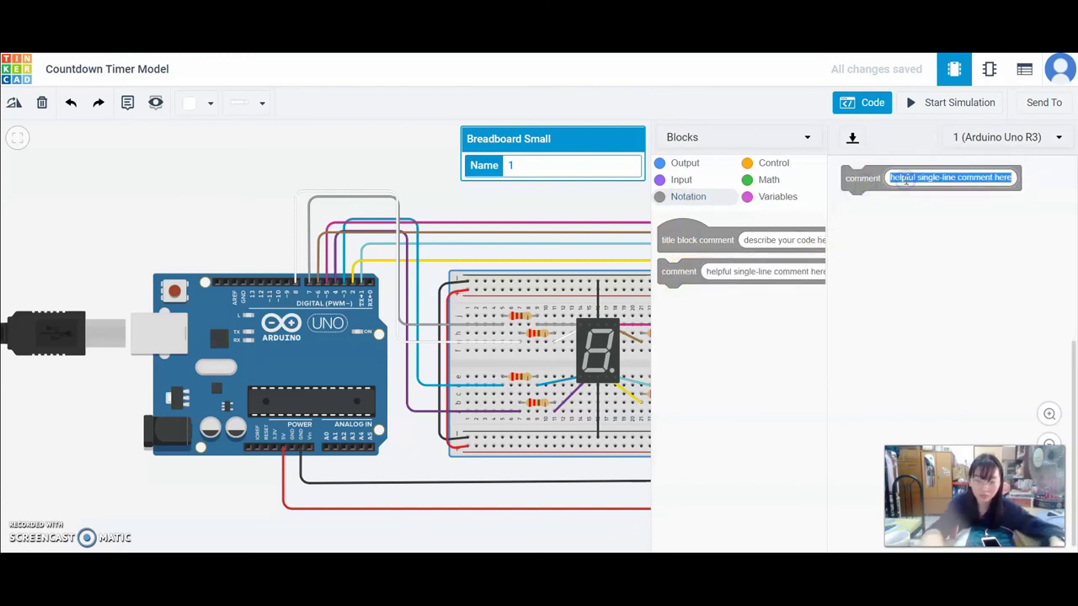
key("BackSpace")
type("Tw")
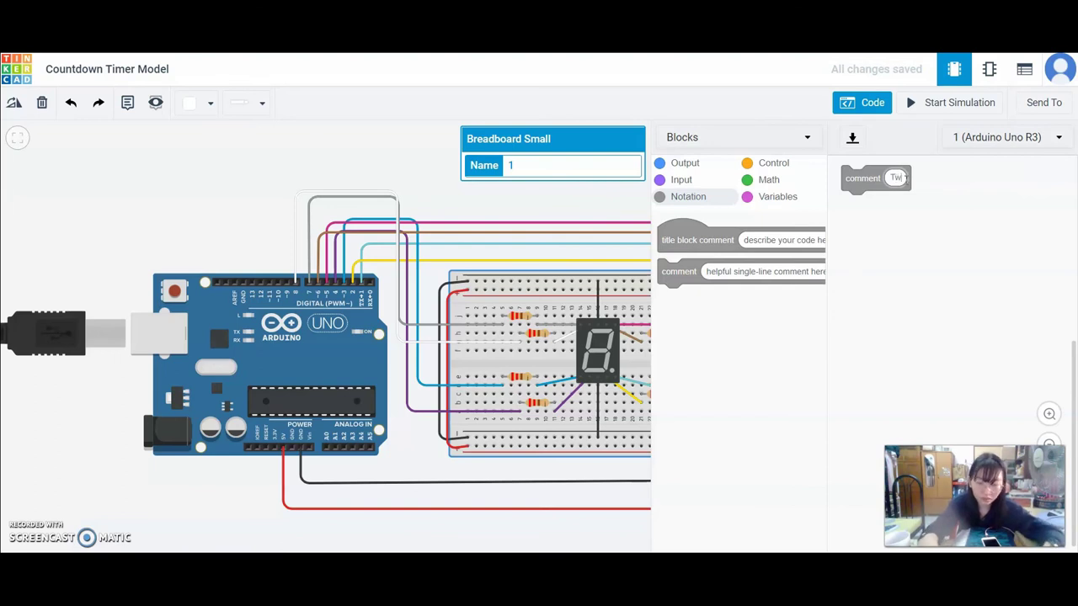
type("o")
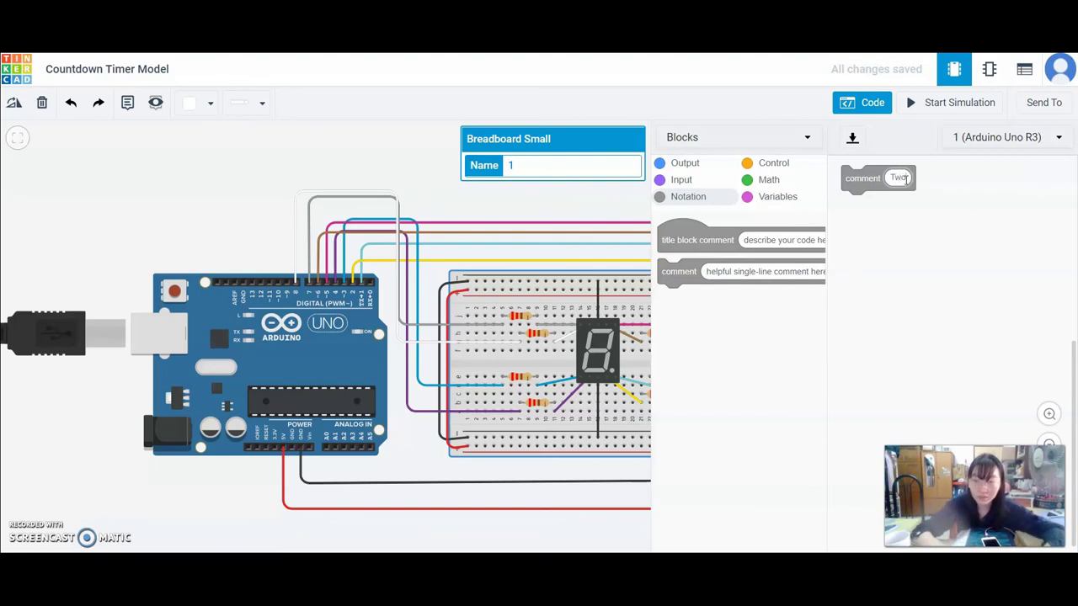
Step: Stack seven digital set pin output blocks with the HIGH option beneath the Two comment
left_click(686, 164)
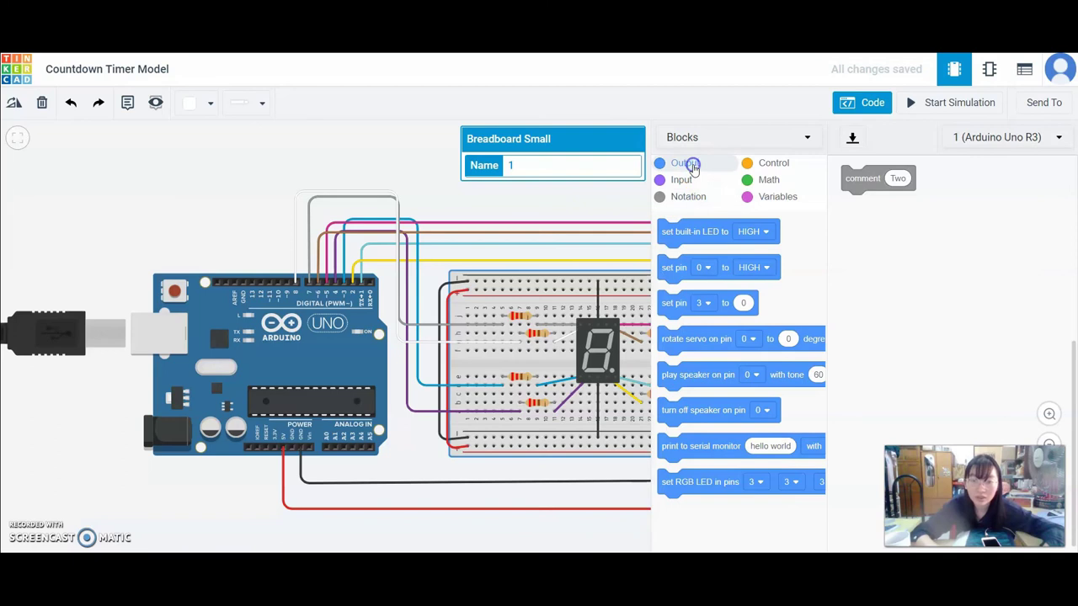
left_click_drag(674, 276, 859, 219)
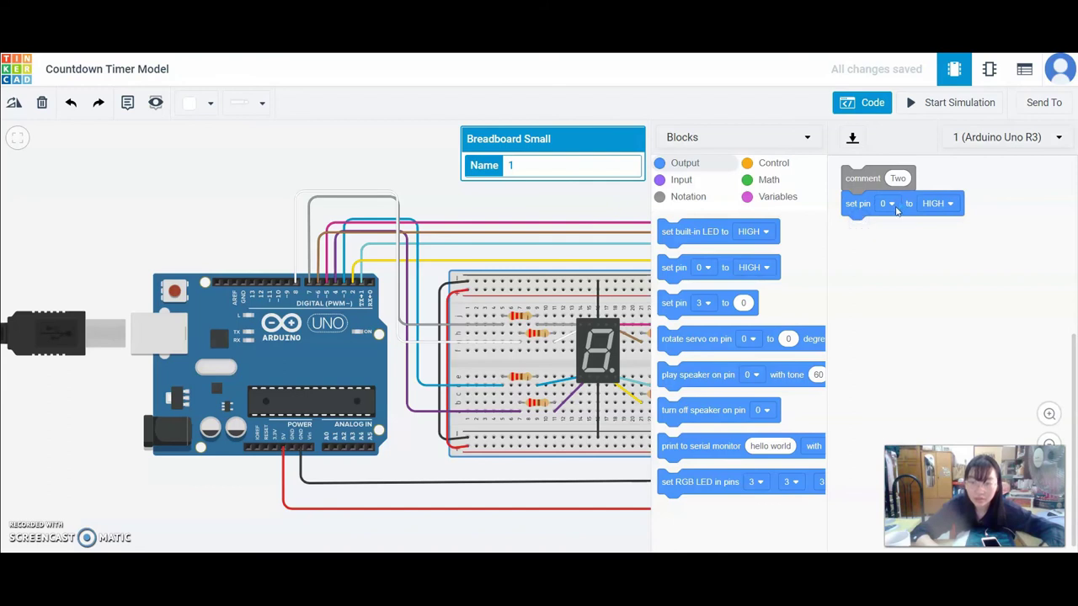
left_click_drag(682, 270, 860, 232)
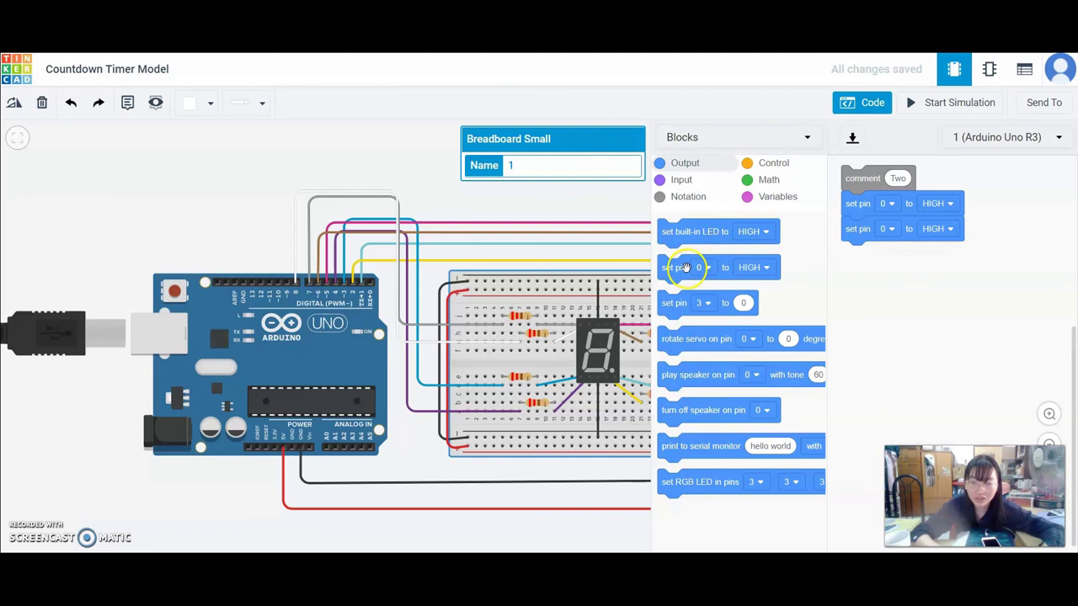
left_click_drag(694, 272, 870, 262)
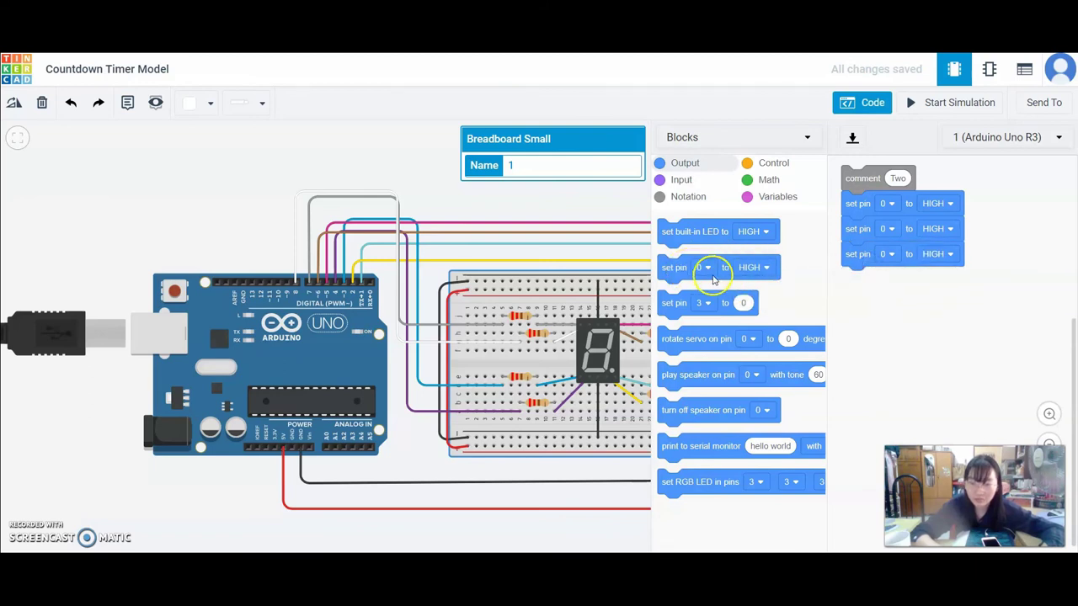
left_click_drag(686, 272, 876, 295)
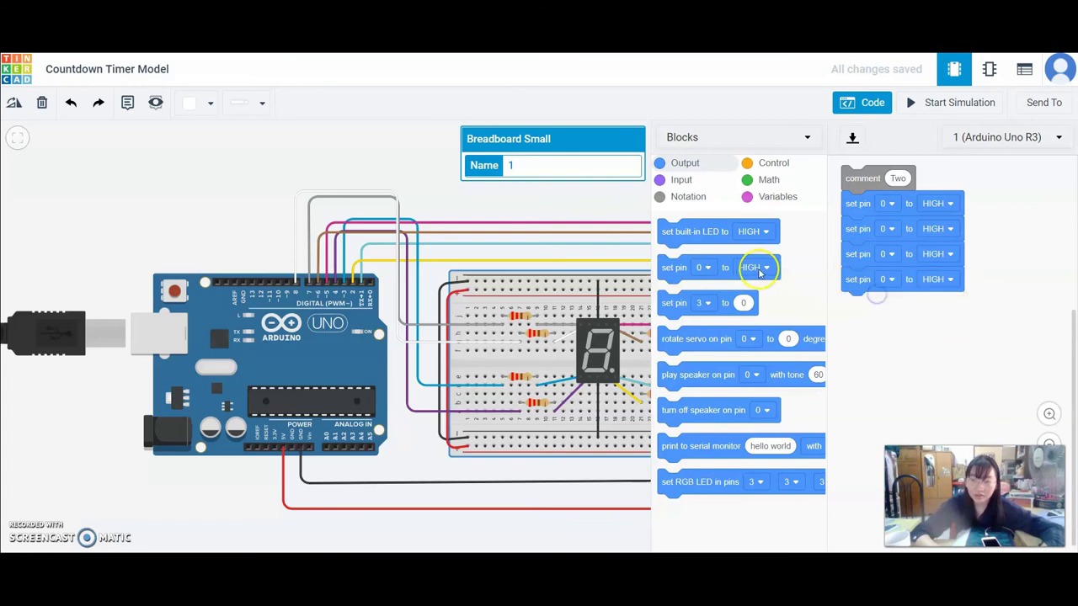
left_click_drag(686, 269, 854, 308)
left_click_drag(673, 270, 877, 340)
left_click_drag(673, 268, 859, 362)
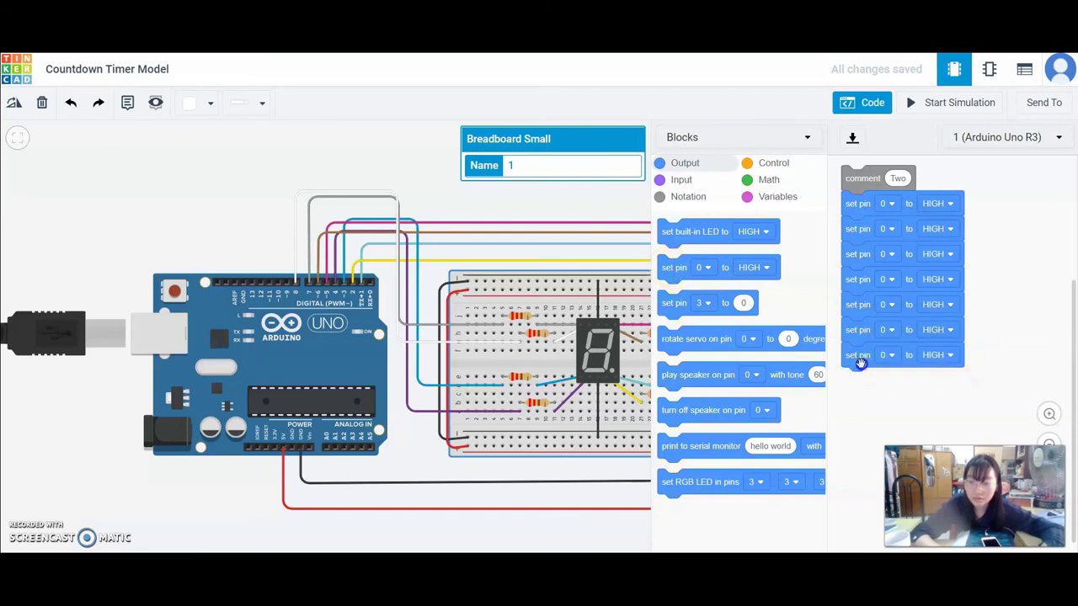
Step: Assign pins 2, 3, 4, 5, 6, 7 and 8 in order to the seven set pin blocks beneath the Two comment
left_click(885, 205)
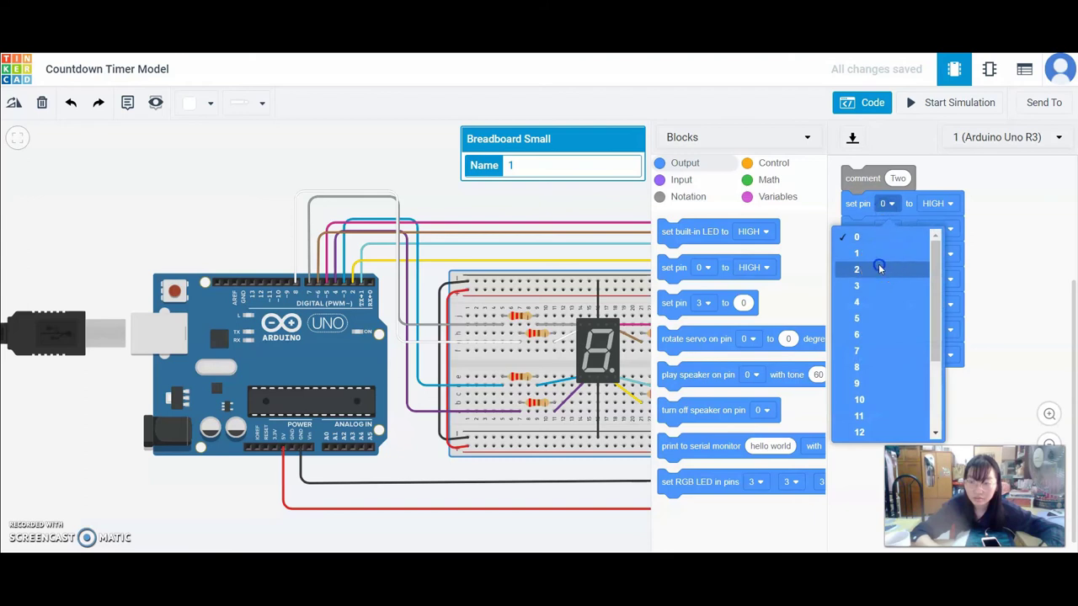
left_click(880, 268)
left_click(886, 229)
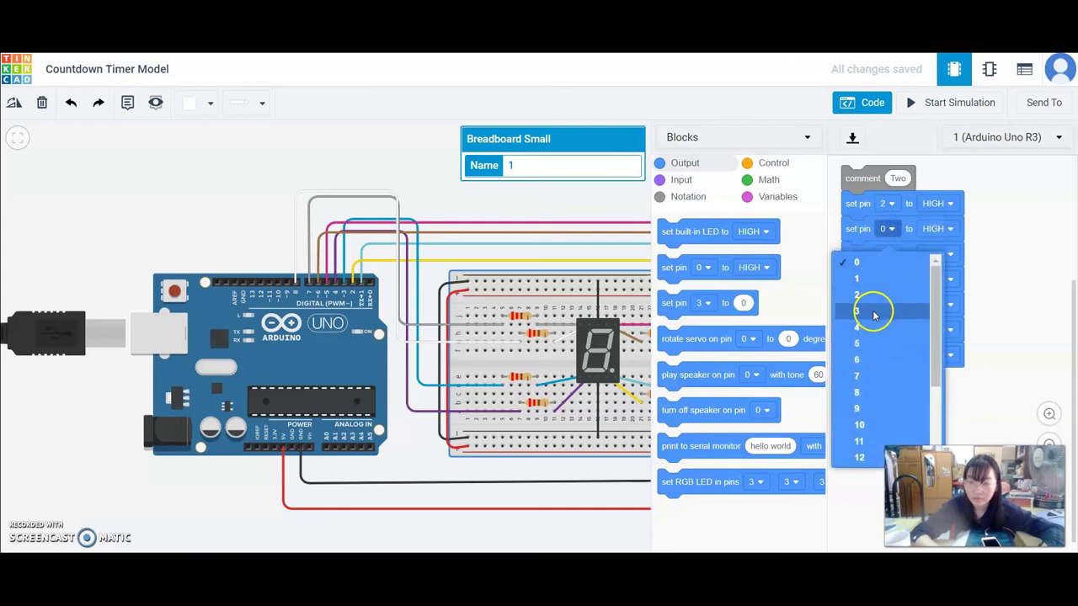
left_click(875, 313)
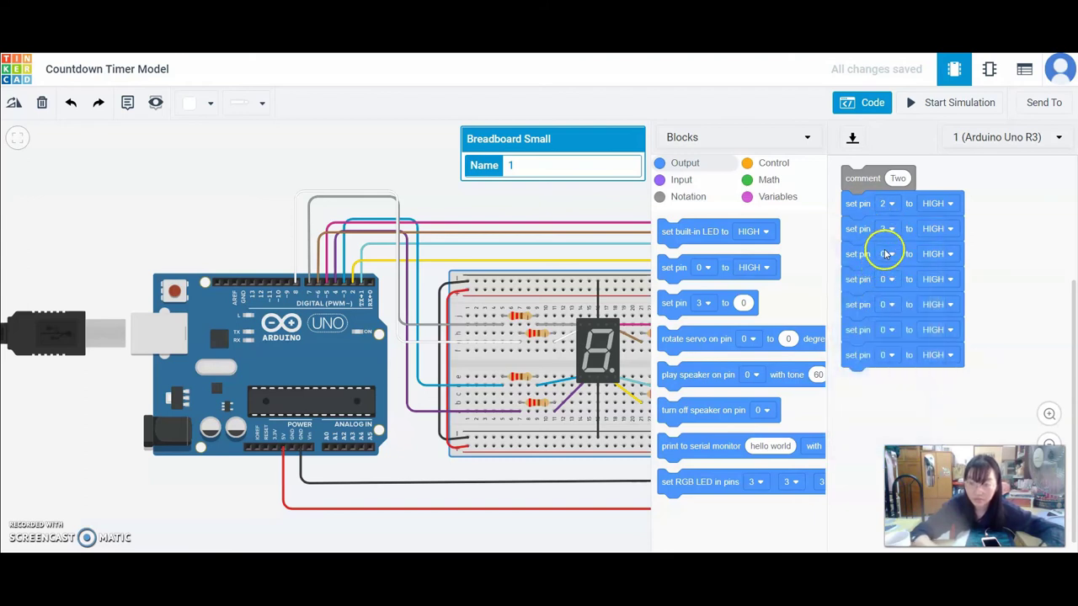
left_click(885, 254)
left_click(866, 349)
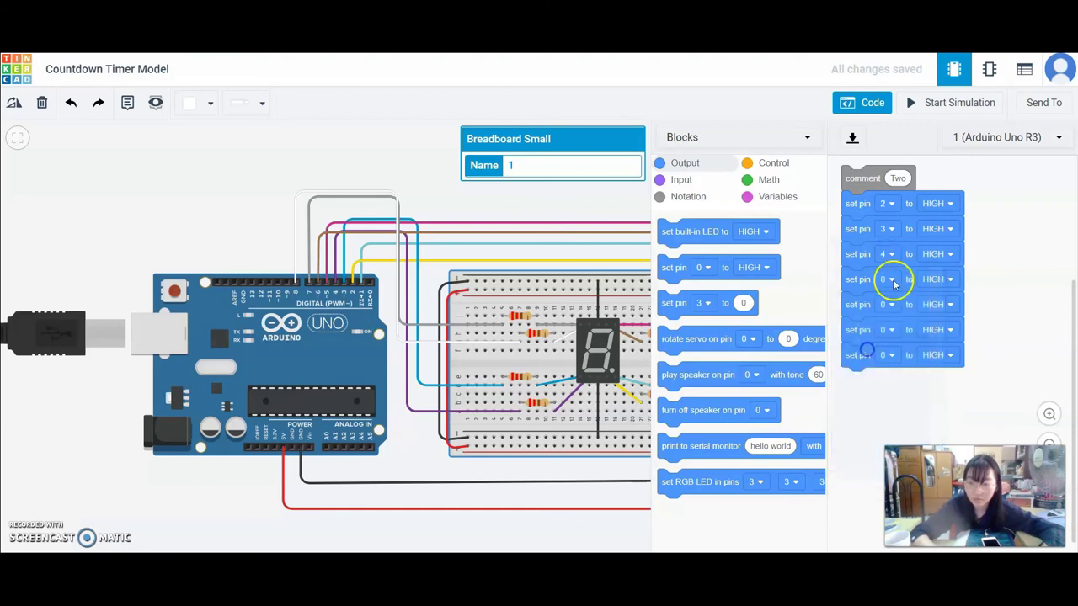
left_click(890, 280)
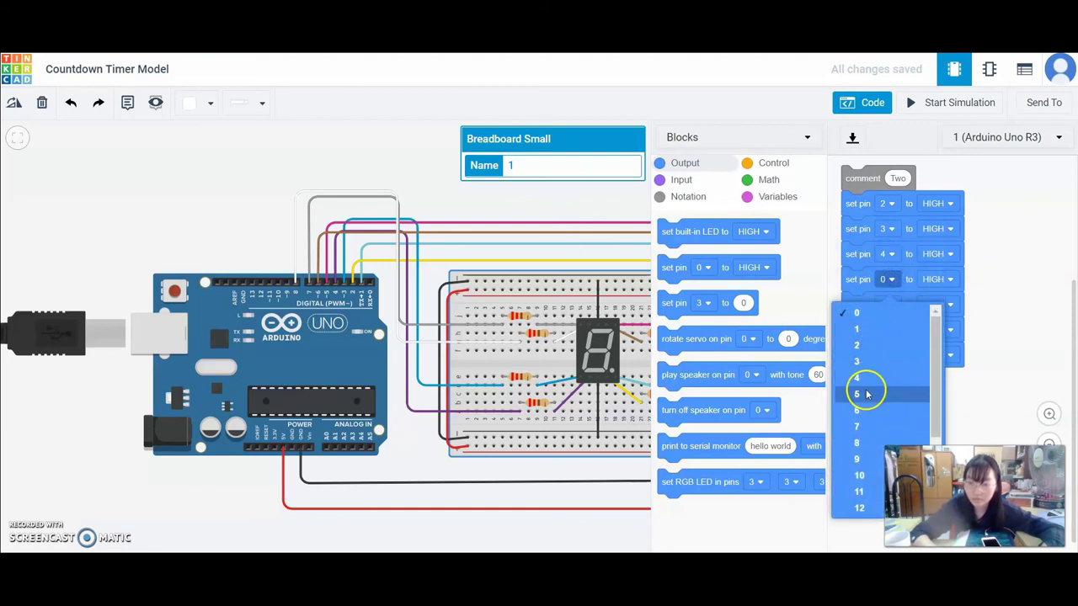
left_click(867, 393)
left_click(886, 305)
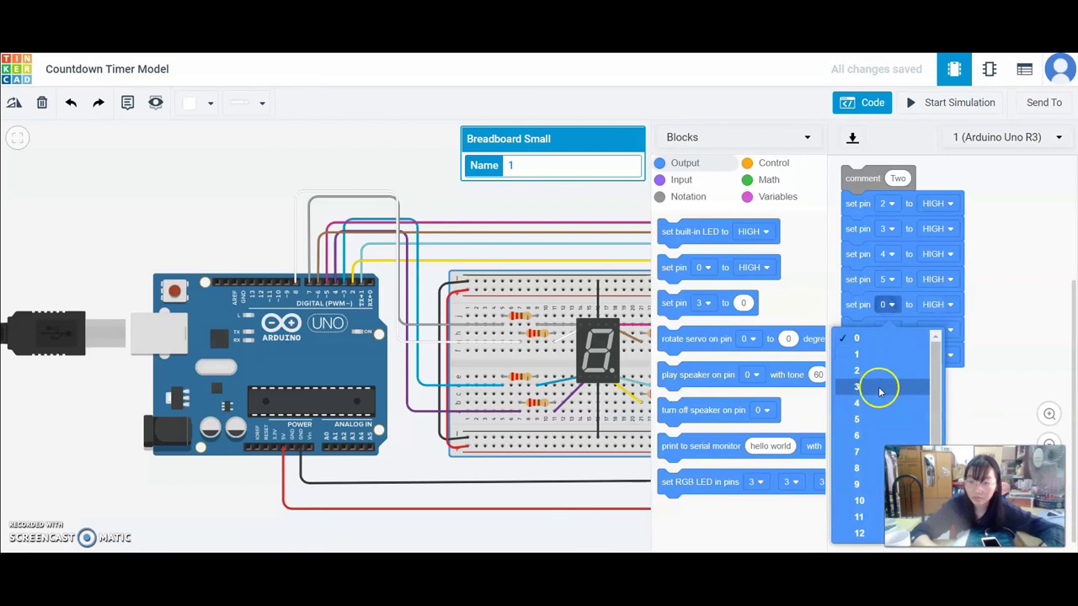
left_click(863, 435)
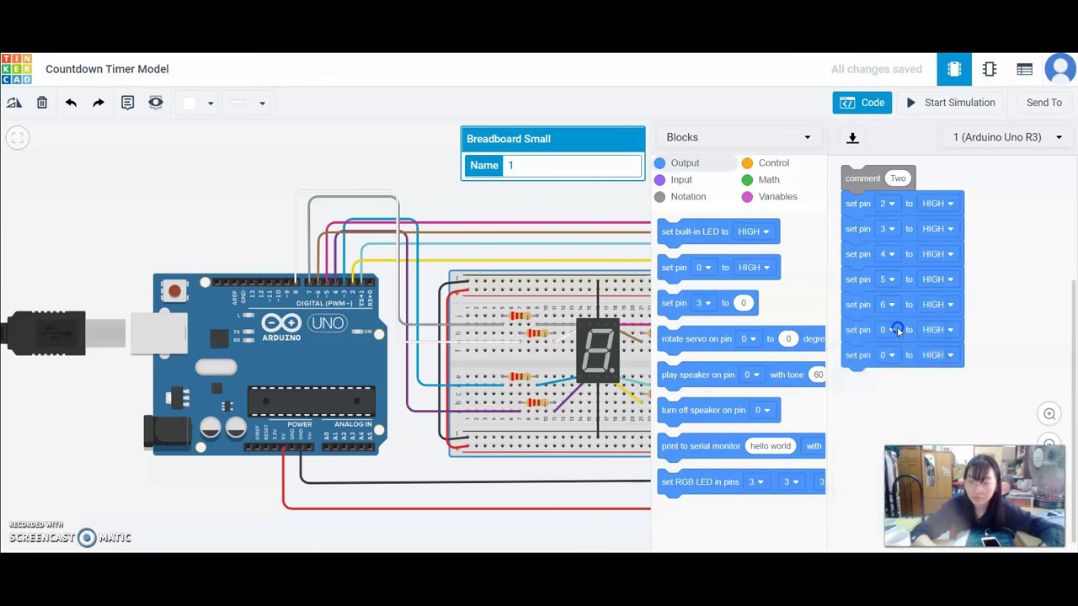
left_click(898, 330)
left_click(865, 482)
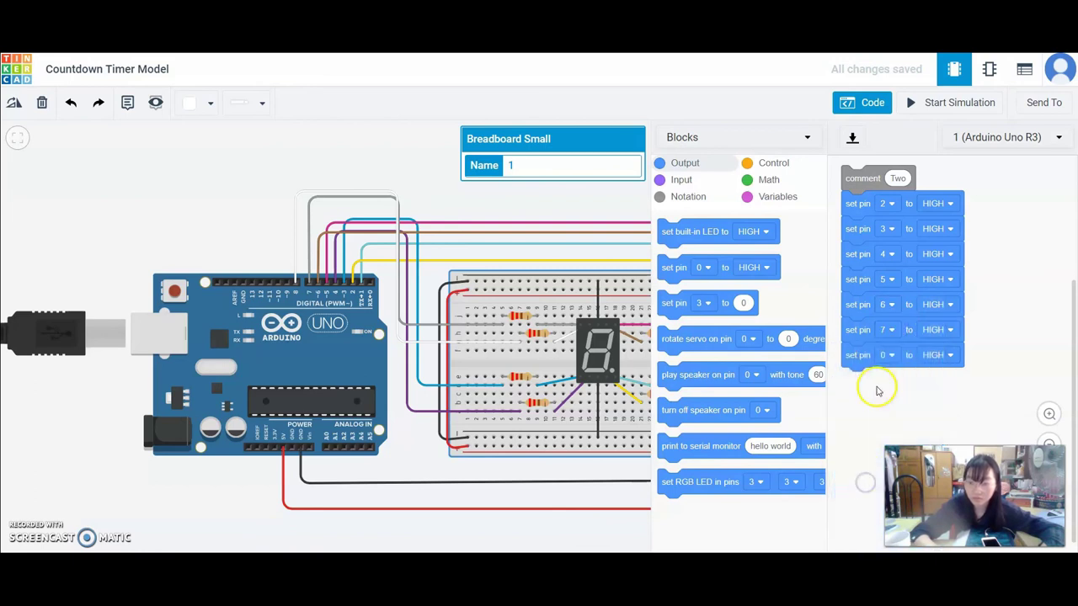
left_click(886, 355)
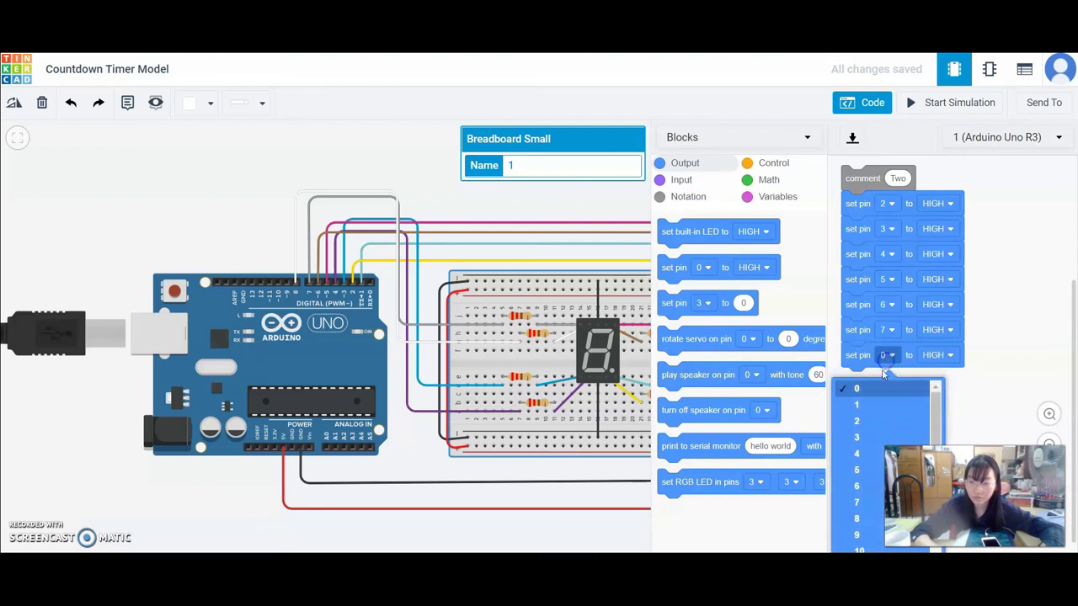
left_click(855, 518)
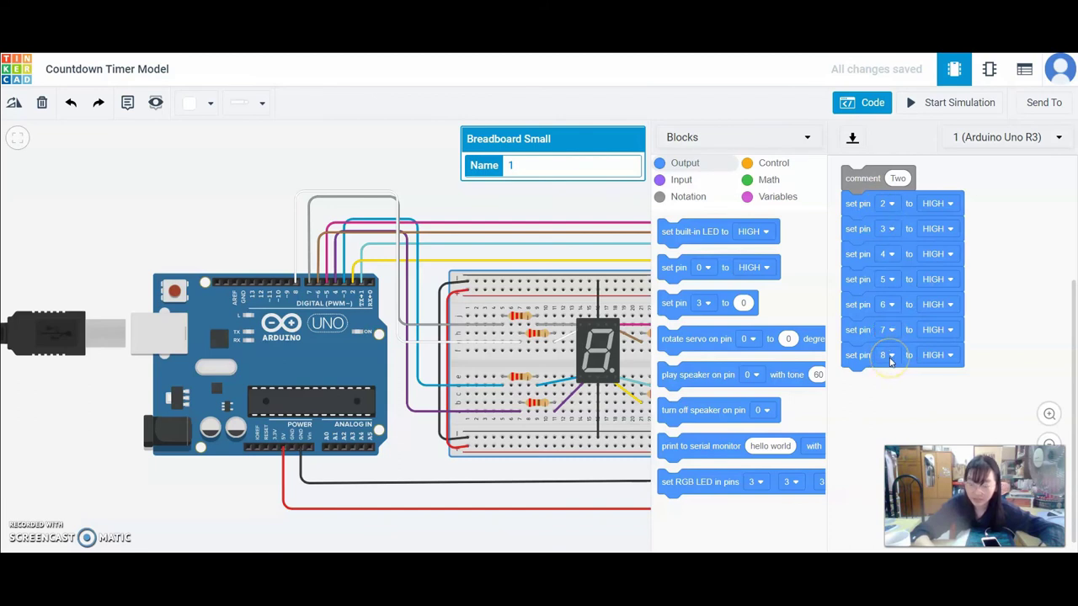
Step: Set pins 2 and 8 to LOW in the Two block group
left_click(948, 204)
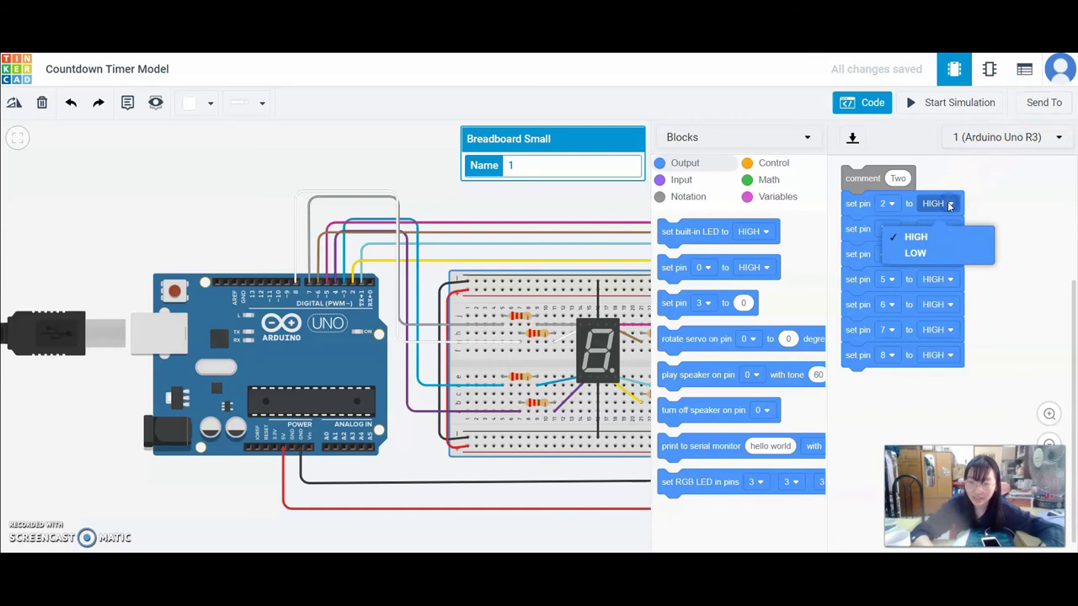
left_click(921, 249)
left_click(933, 355)
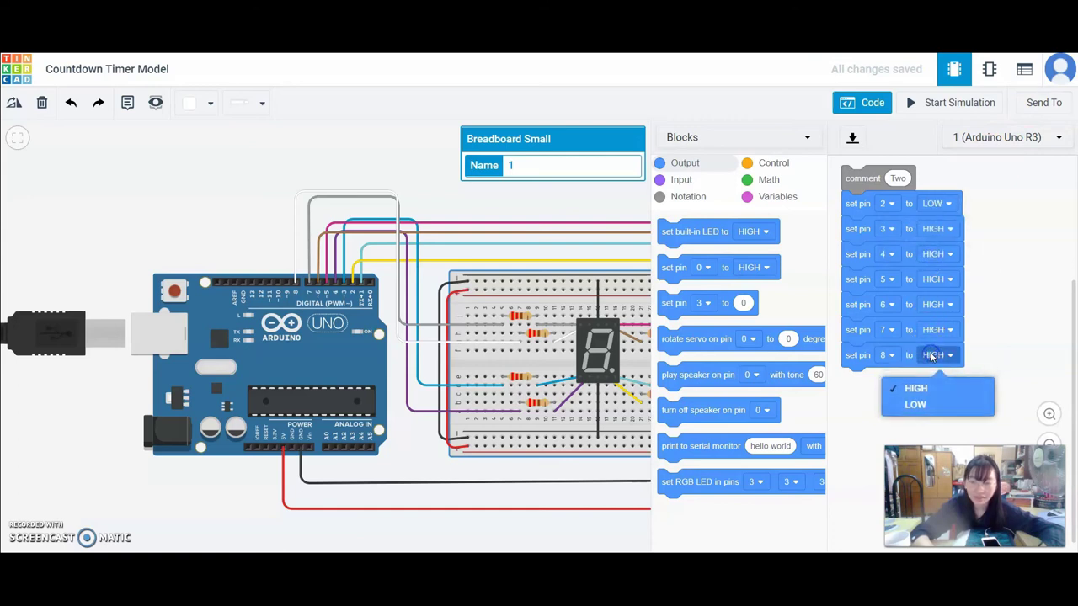
left_click(918, 404)
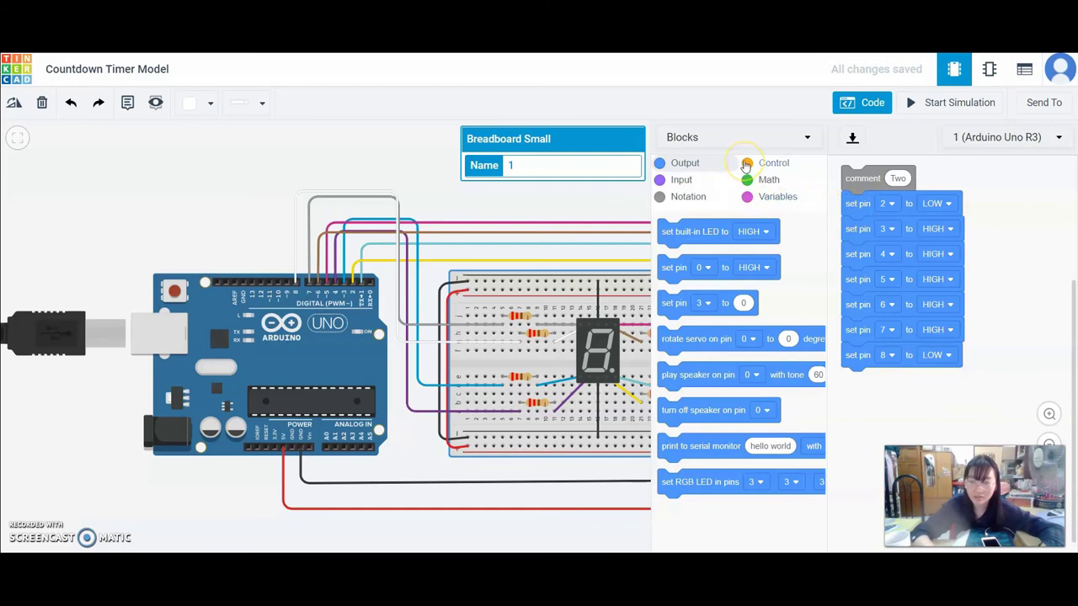
Step: Attach a 1-second wait block beneath the pin 8 block, and test the program by starting and stopping the simulation
left_click(747, 164)
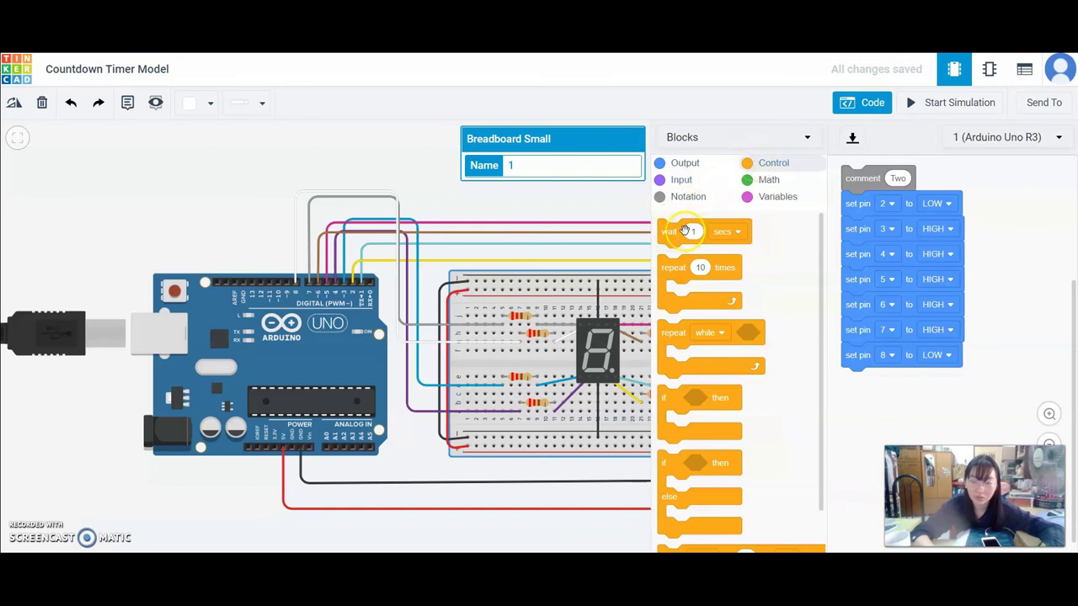
left_click_drag(669, 232, 859, 390)
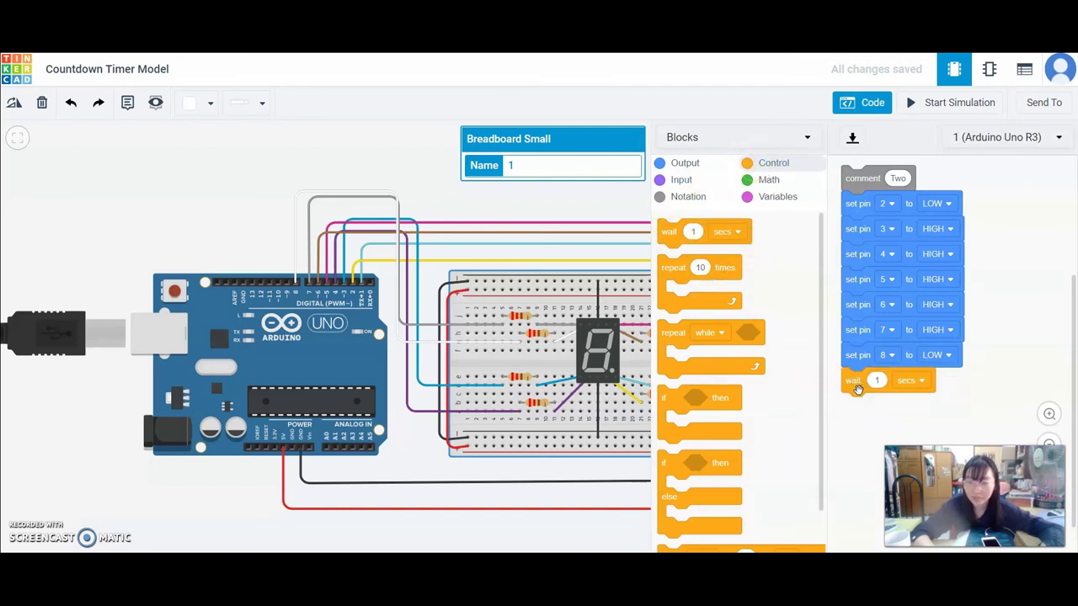
left_click(927, 106)
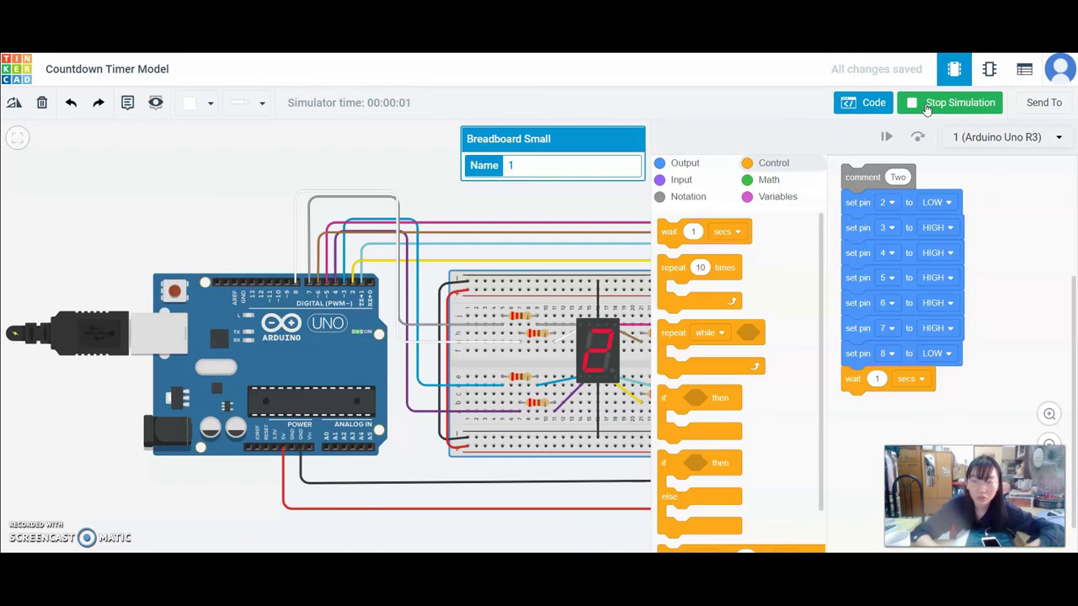
left_click(927, 106)
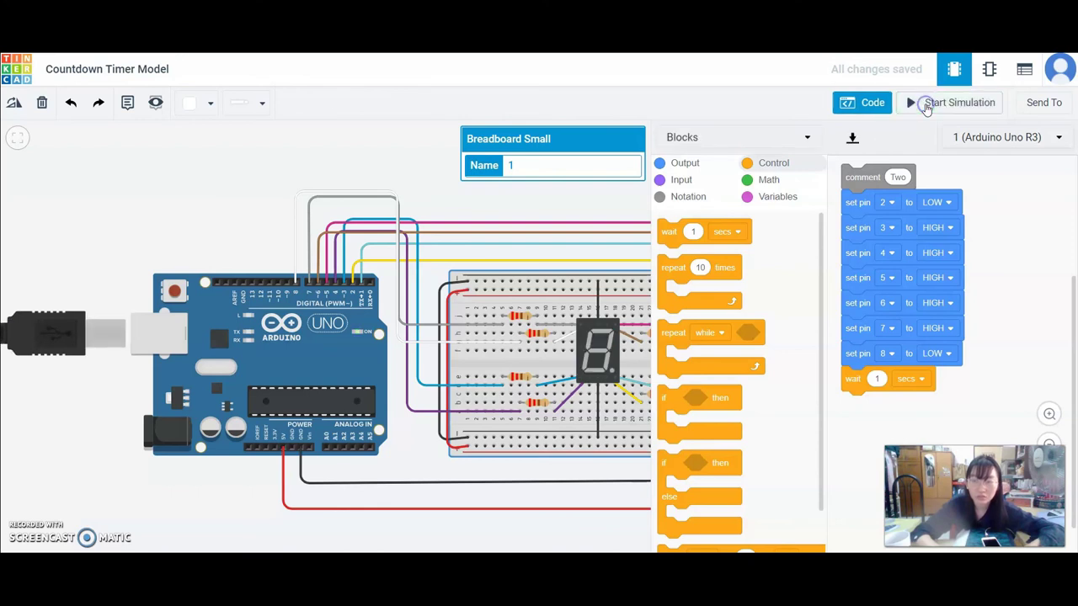
Step: Duplicate the whole Two block stack and attach the copy beneath the 1-second wait block
right_click(877, 179)
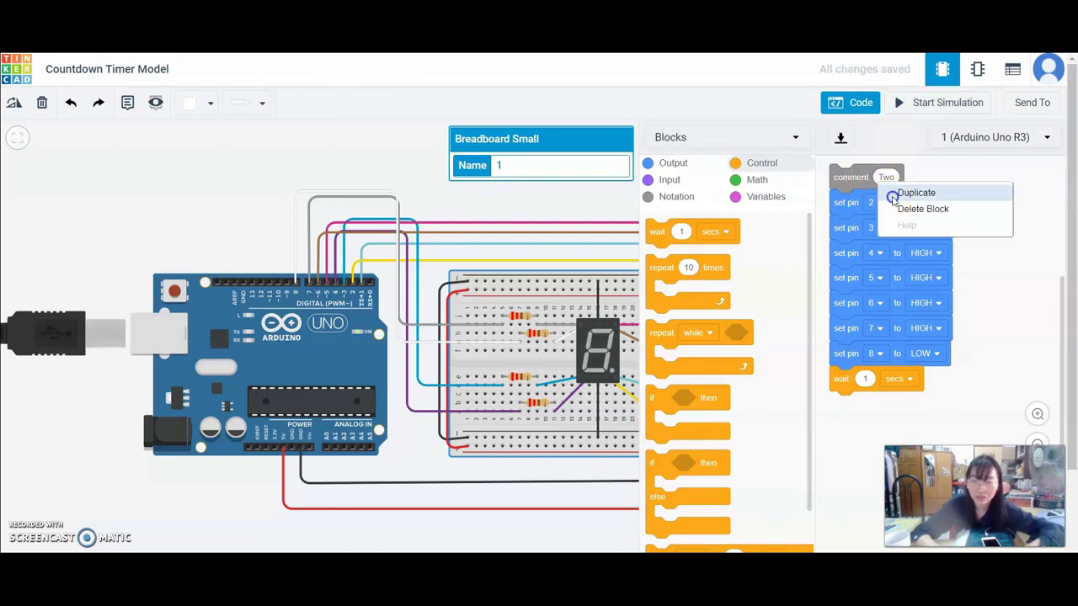
left_click(892, 197)
left_click(838, 408)
left_click_drag(838, 408, 844, 392)
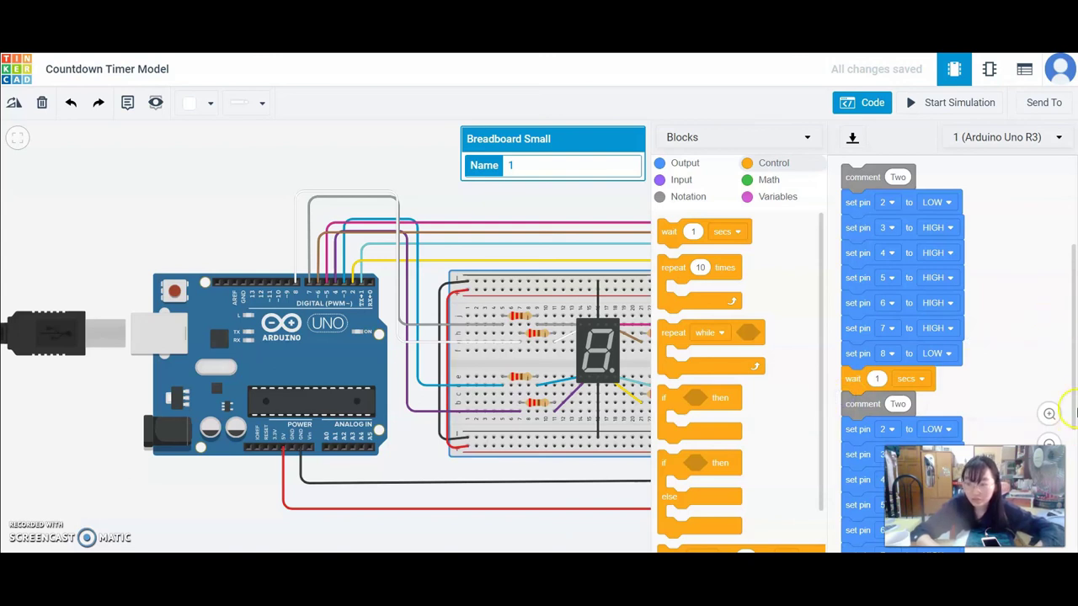
Step: Change the duplicated stack's comment text to One
scroll(1074, 401, "down", 4)
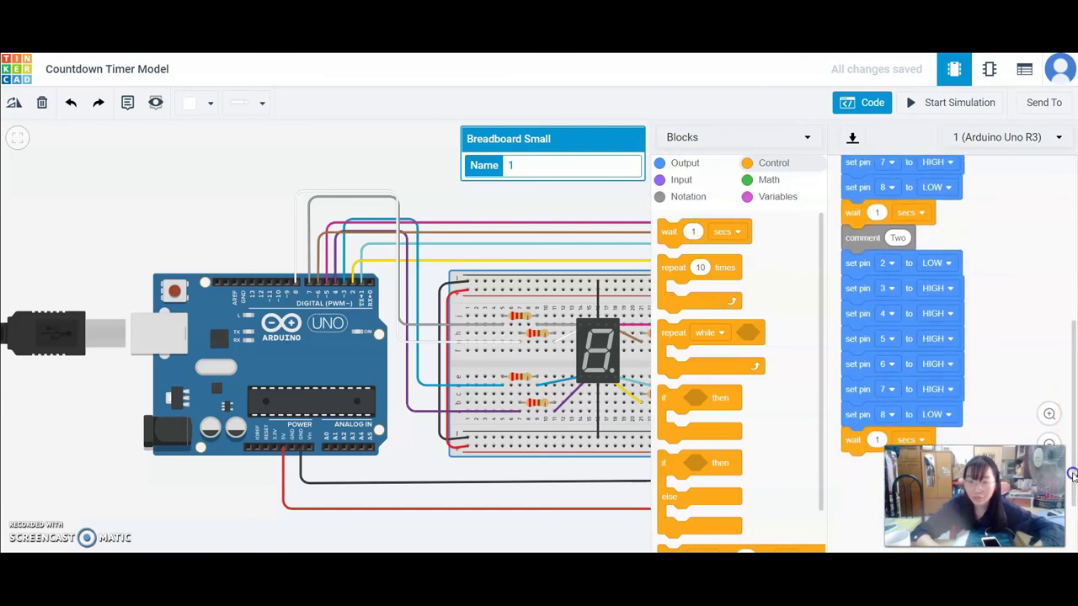
left_click(897, 238)
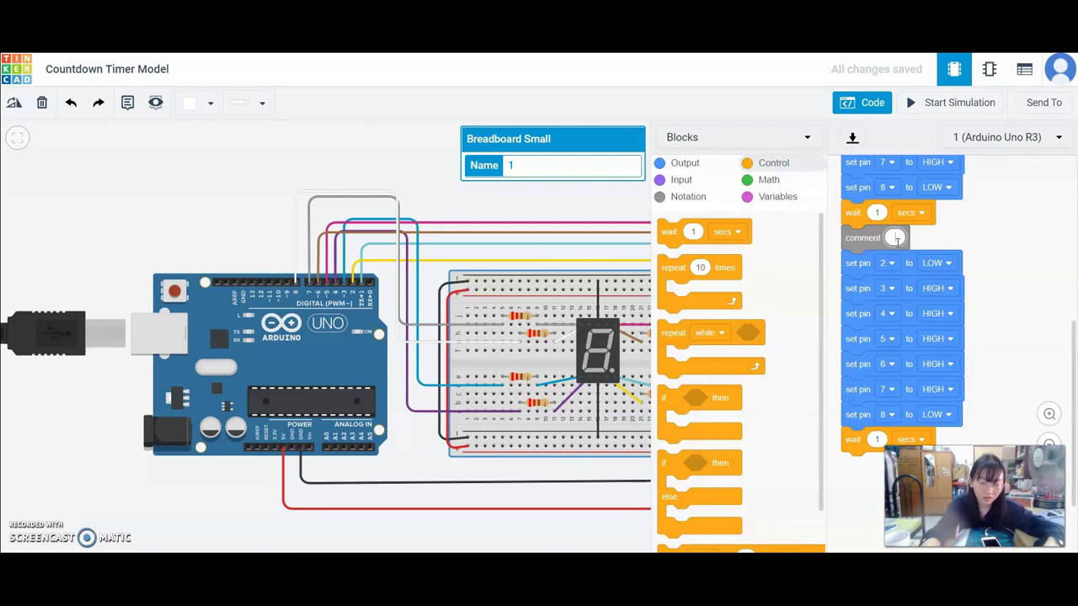
type("e")
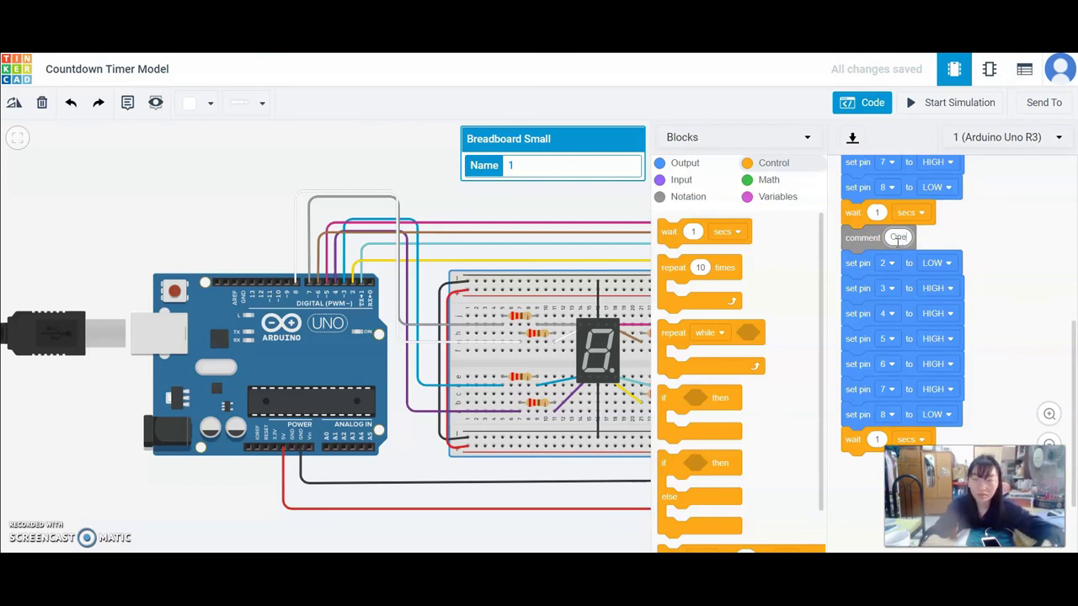
left_click(943, 244)
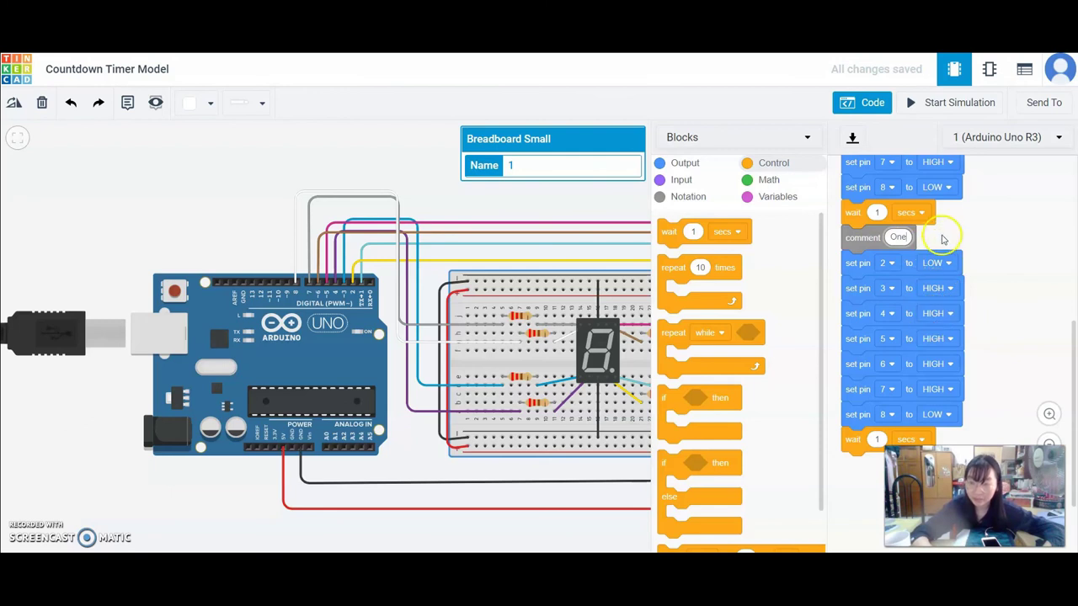
Step: In the One group, set pin 2 to HIGH and pins 3, 4, 6 and 7 to LOW
left_click(941, 263)
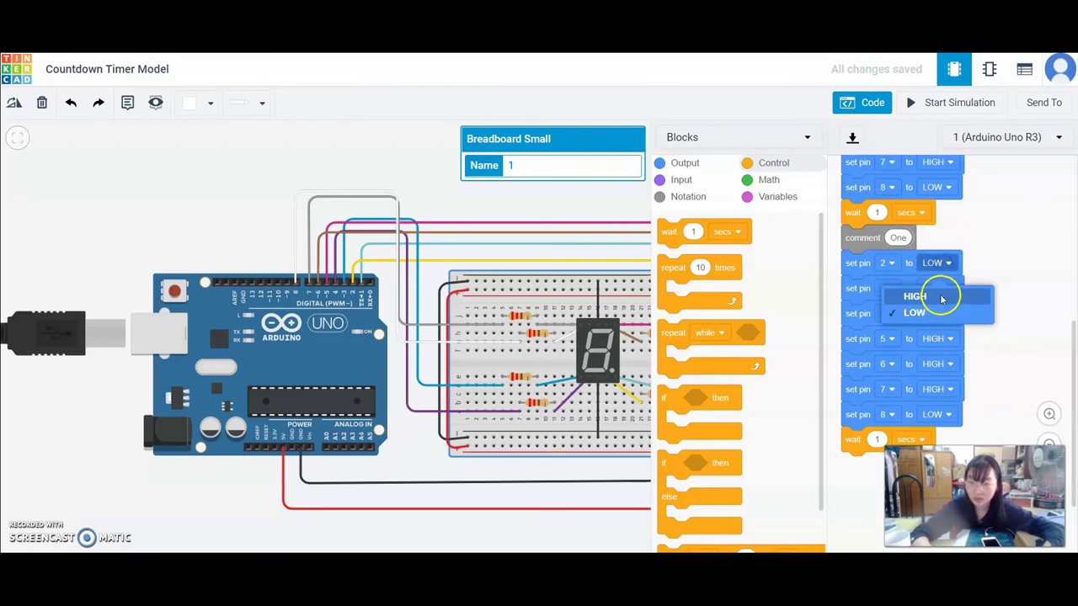
left_click(941, 294)
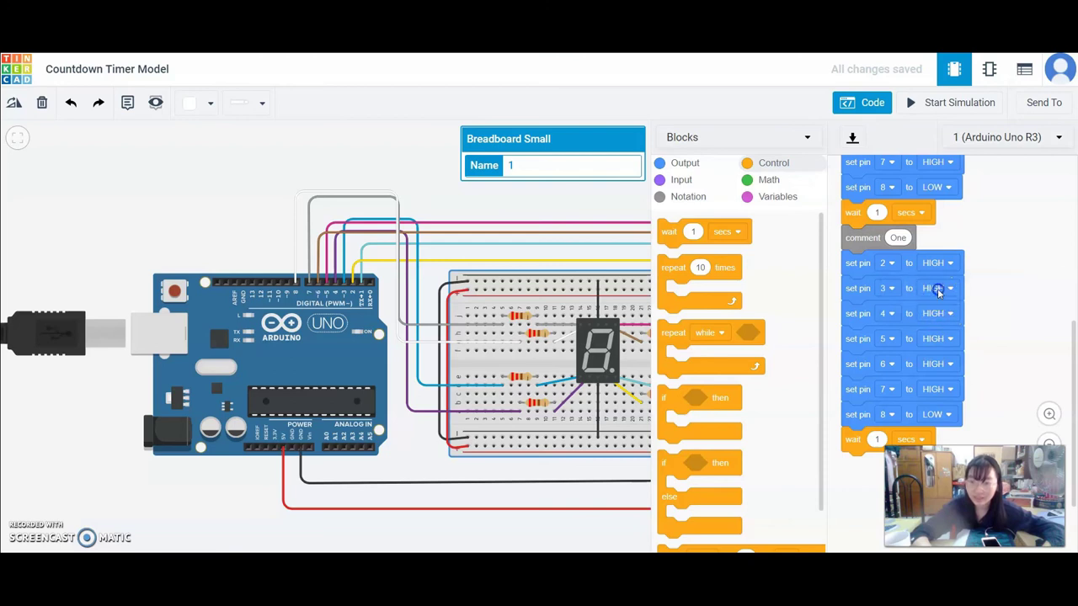
left_click(938, 289)
left_click(928, 338)
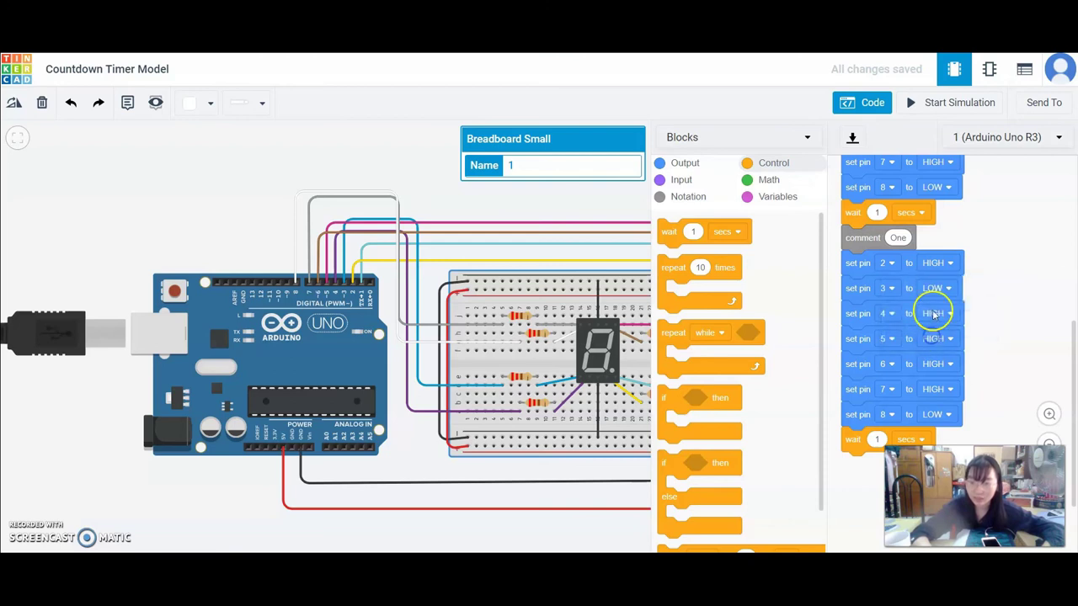
left_click(935, 313)
left_click(923, 363)
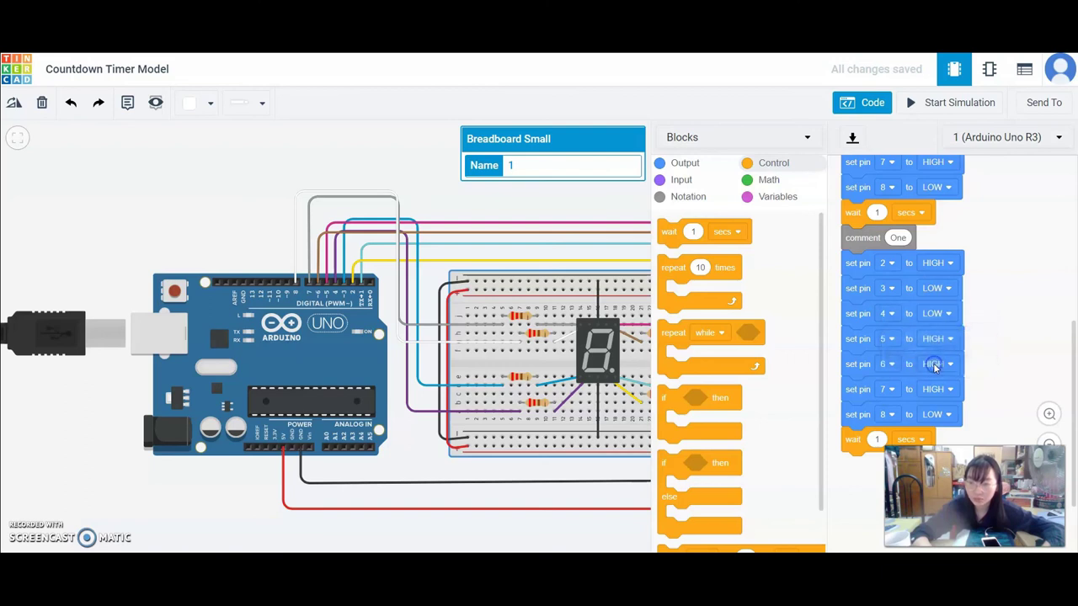
left_click(939, 364)
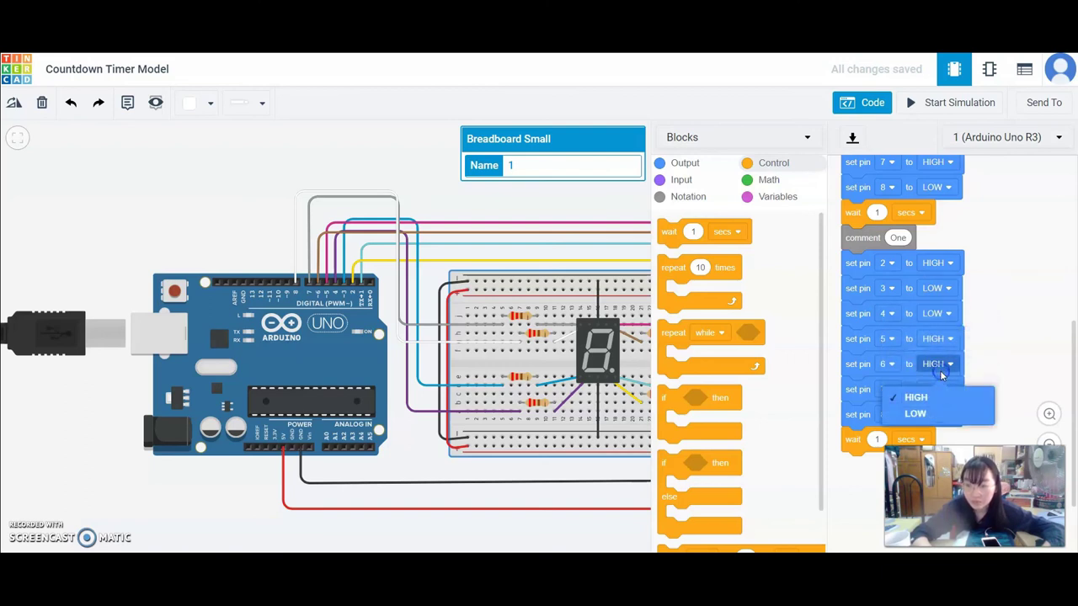
left_click(936, 413)
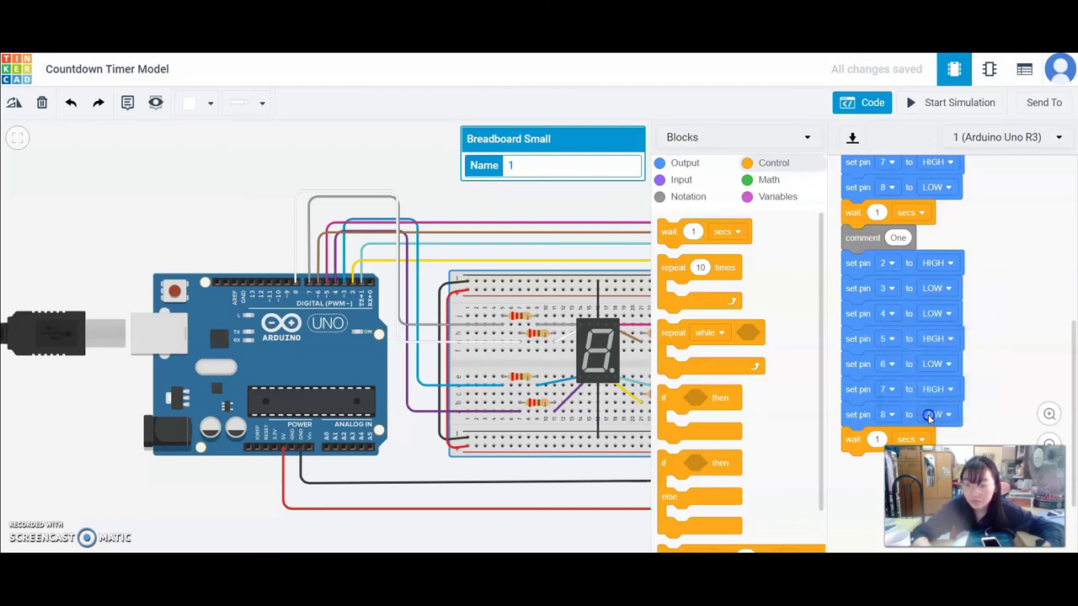
left_click(938, 390)
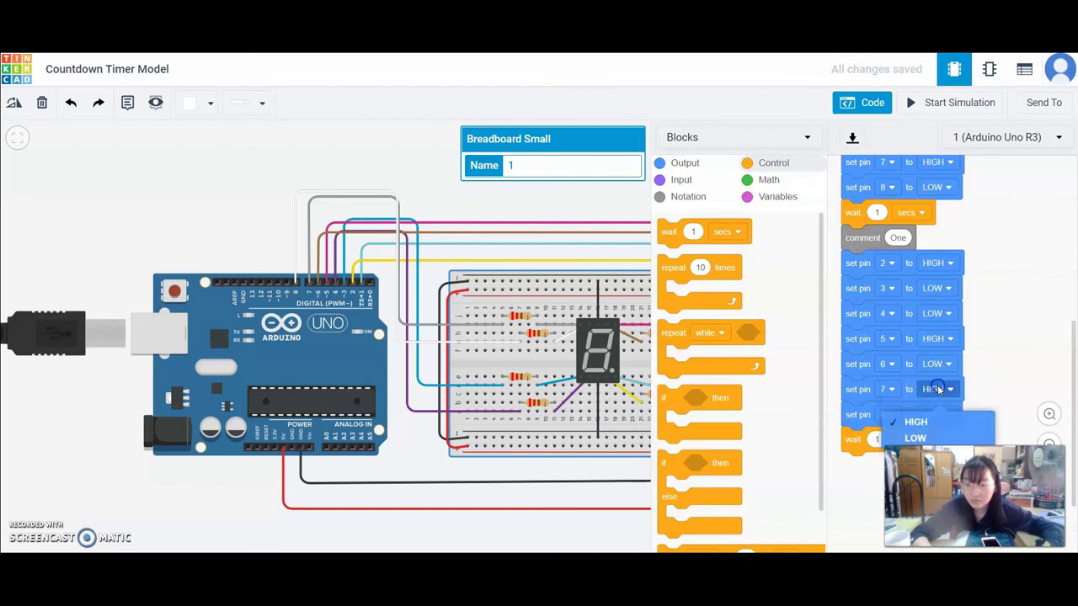
left_click(934, 439)
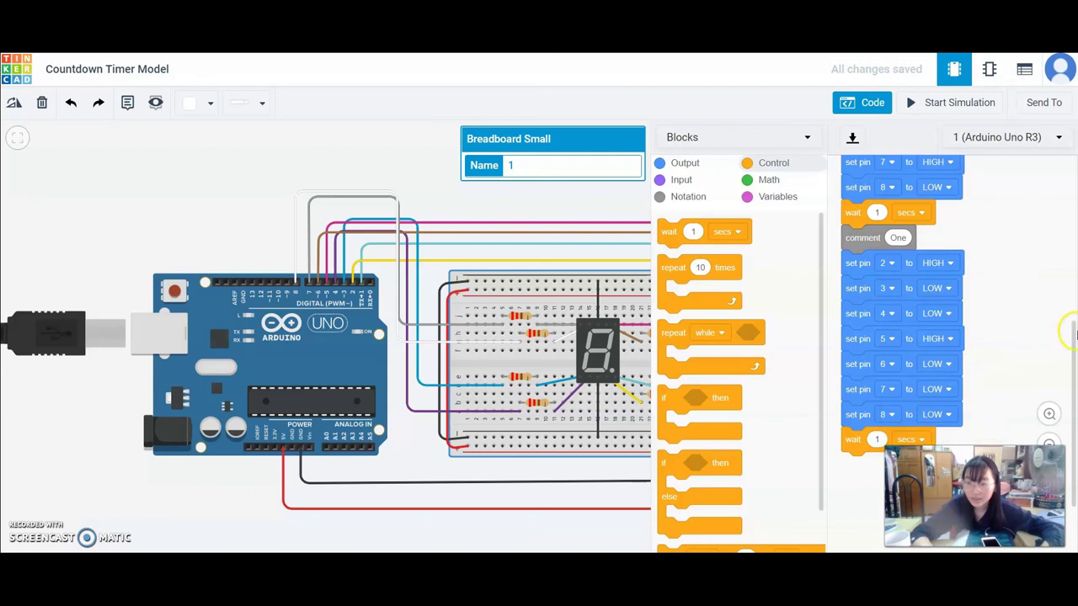
Step: Run the simulation to check the display's countdown digits, and stop it
left_click_drag(1073, 337, 1074, 364)
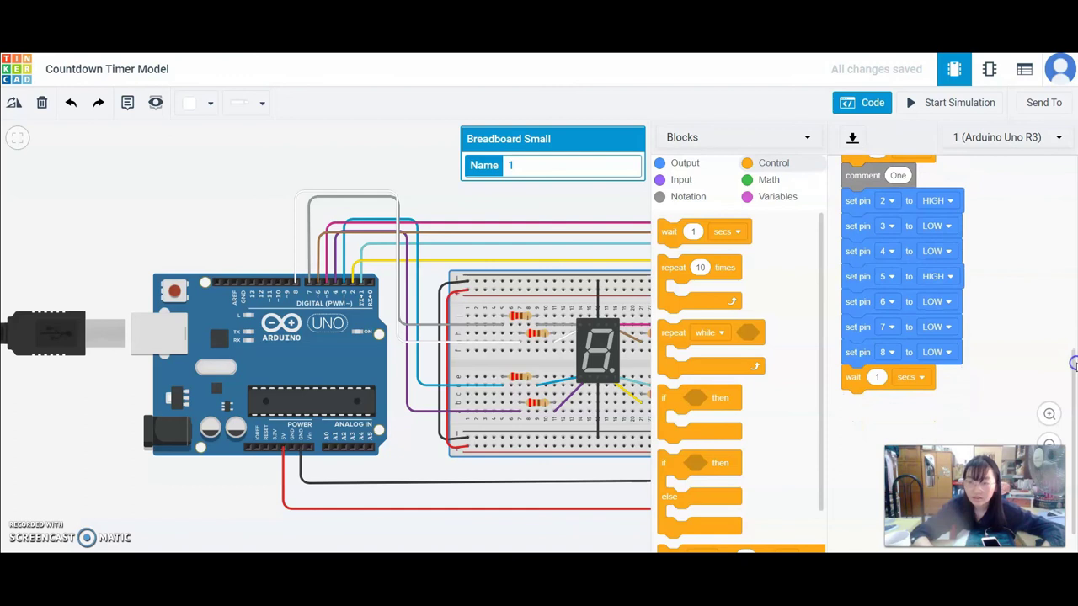
left_click(928, 103)
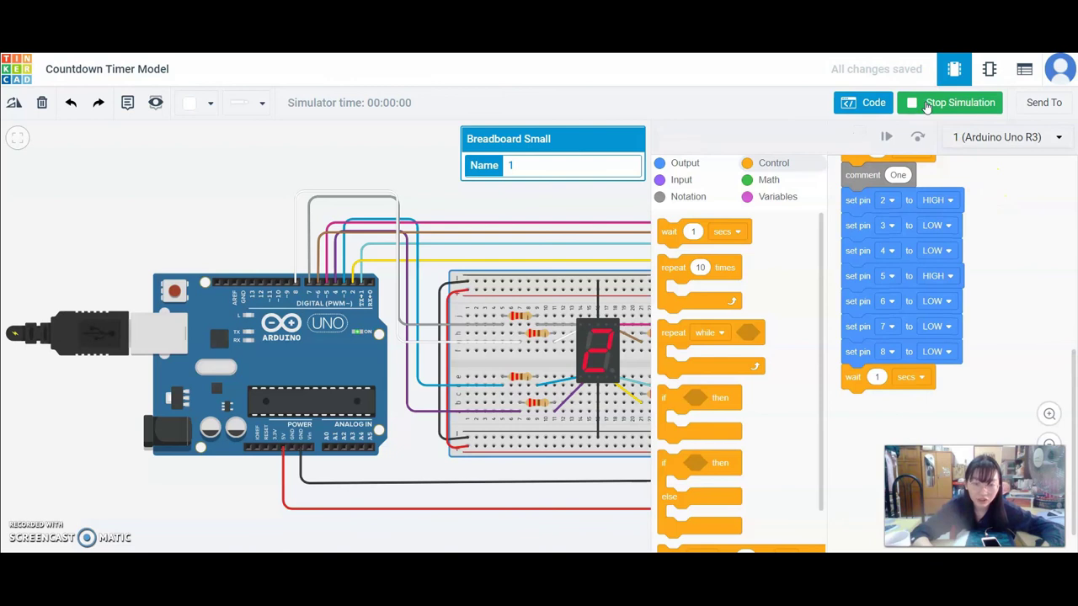
left_click(928, 103)
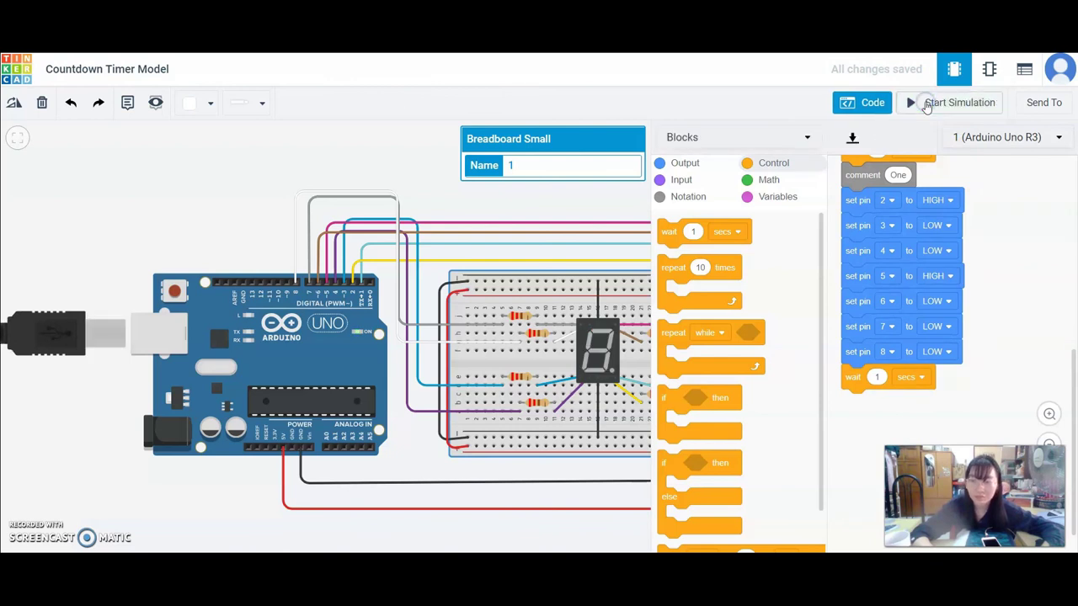
Step: Duplicate the whole One block stack and attach the copy beneath its final 1-second wait block
left_click(869, 179)
right_click(867, 178)
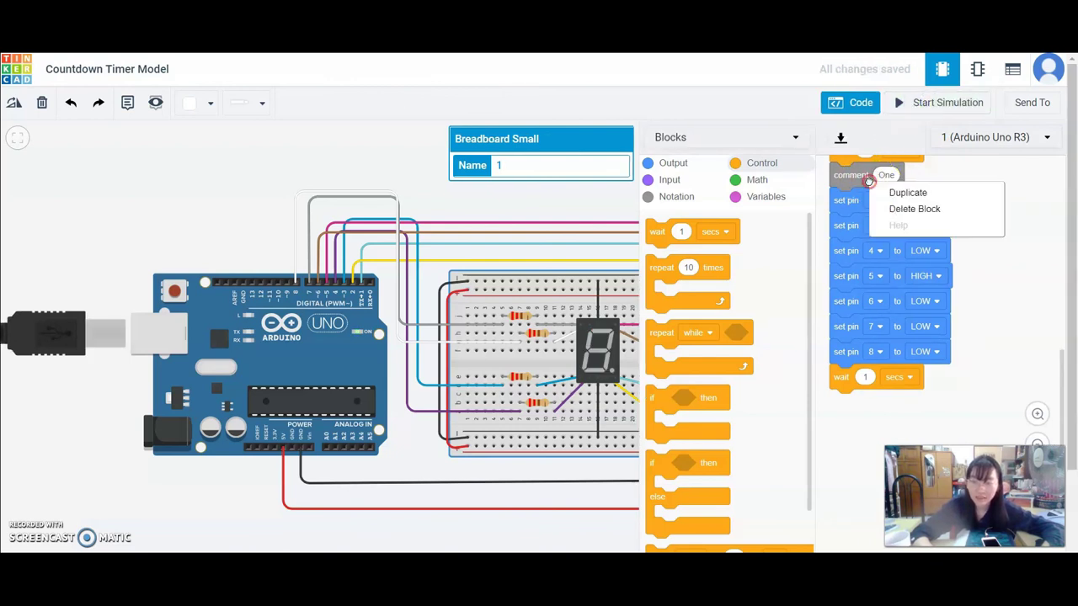
left_click(907, 193)
left_click_drag(950, 289, 856, 393)
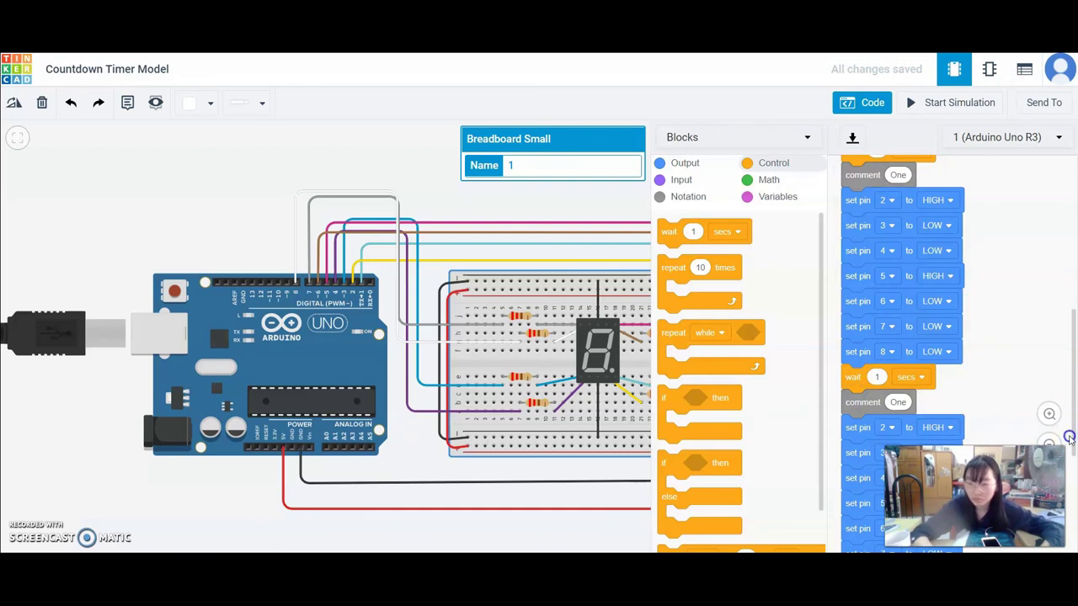
Step: Change the comment text of the duplicated stack at the end of the program to Zero
scroll(1074, 434, "down", 2)
scroll(1075, 433, "down", 3)
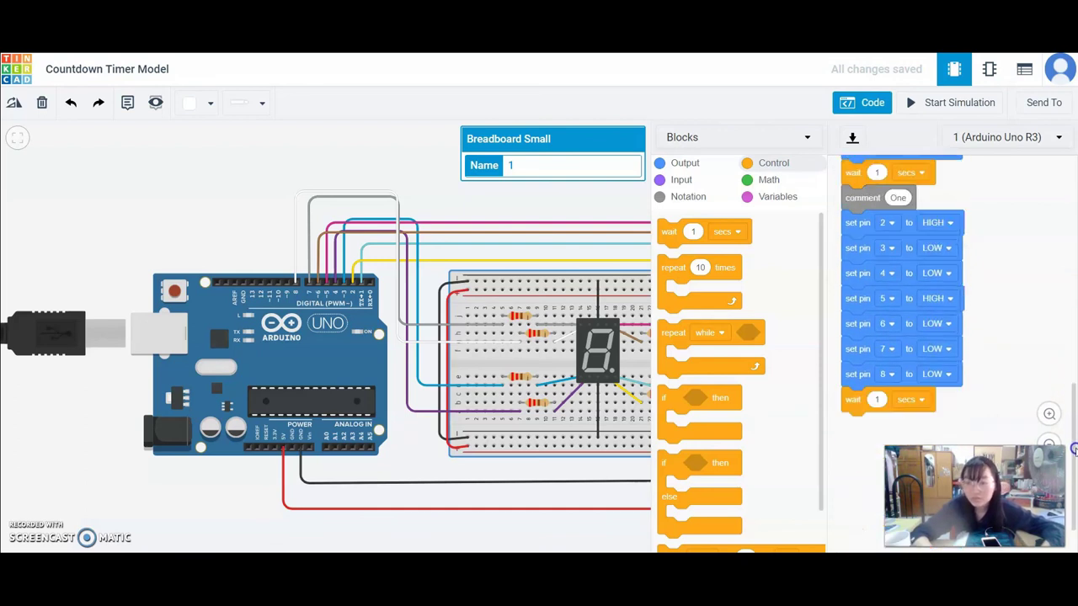
left_click(903, 198)
type("Z")
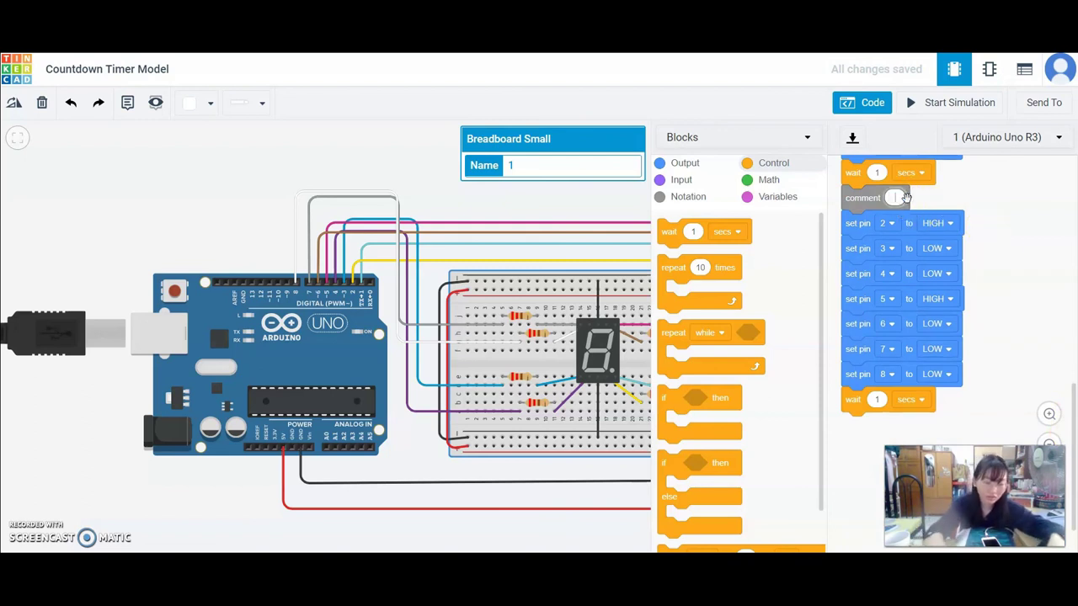
type("ero")
Step: In the Zero group, set pins 3, 4, 6 and 8 to HIGH
left_click(943, 257)
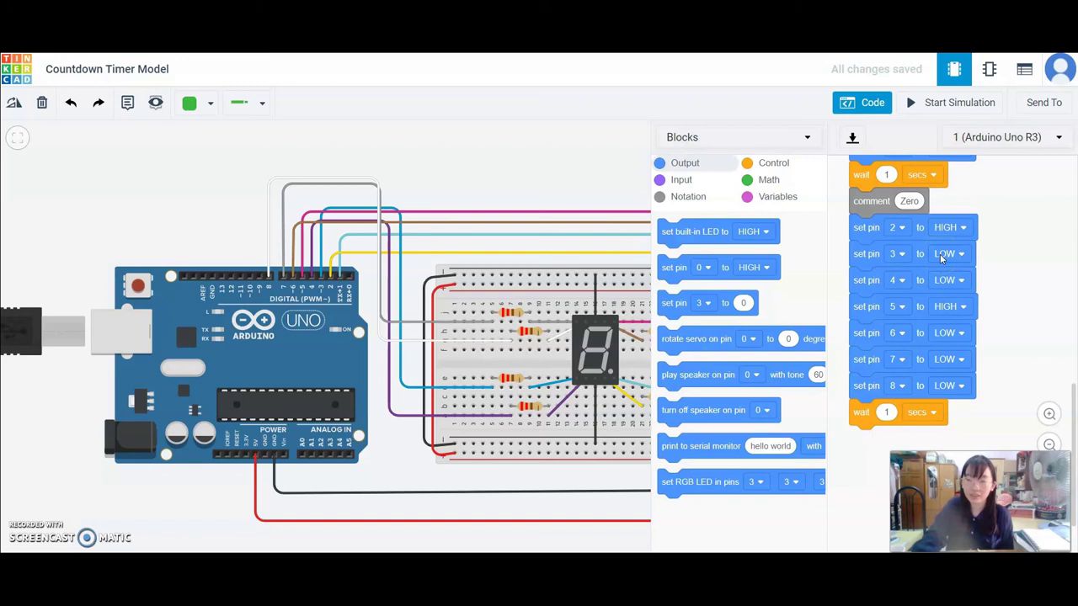
left_click(942, 256)
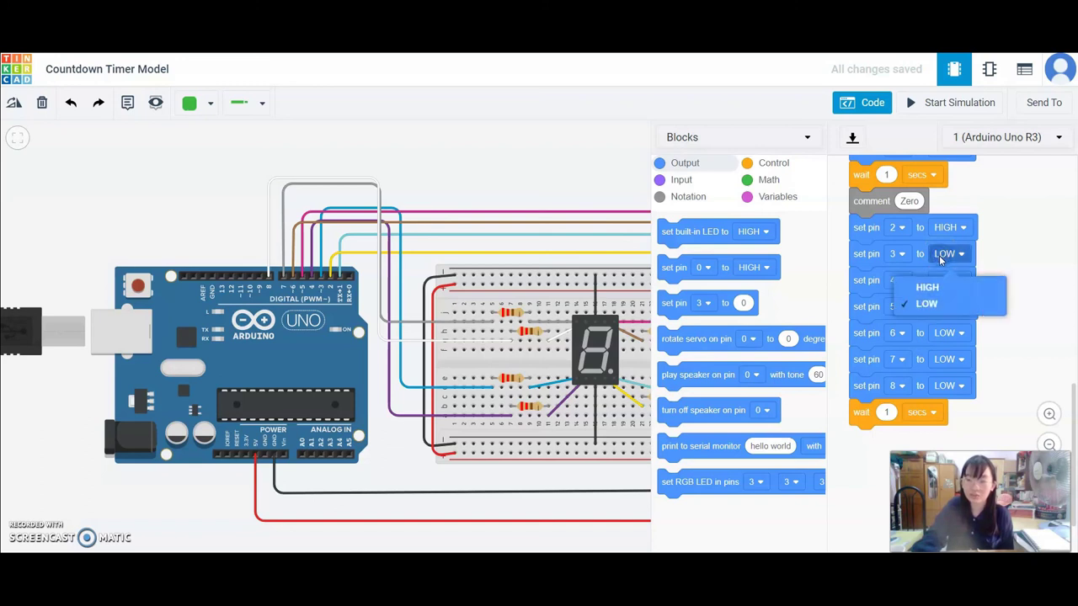
left_click(939, 286)
left_click(944, 281)
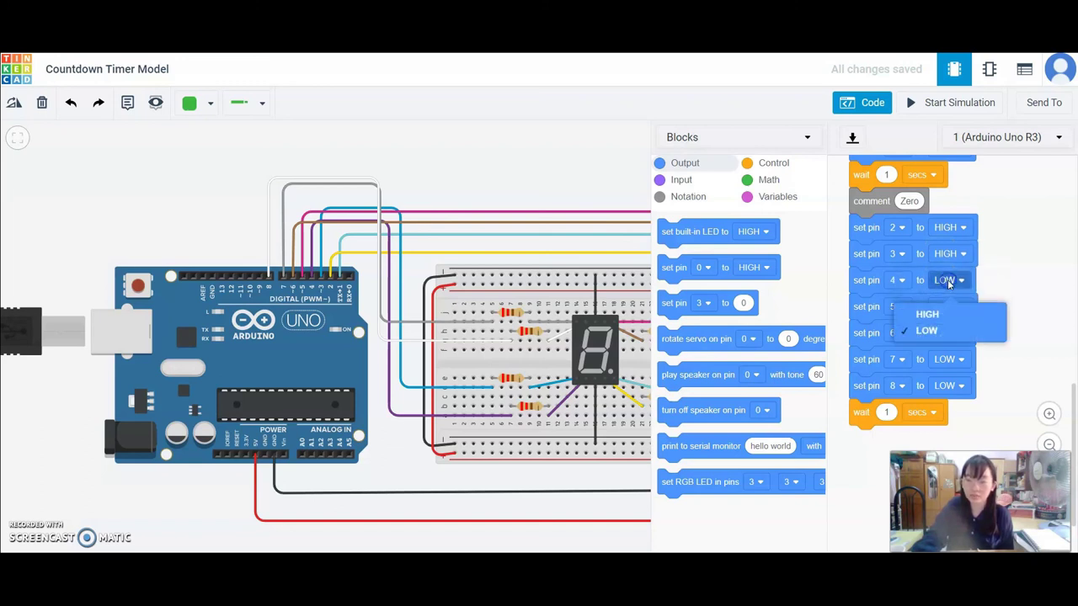
left_click(948, 311)
left_click(945, 334)
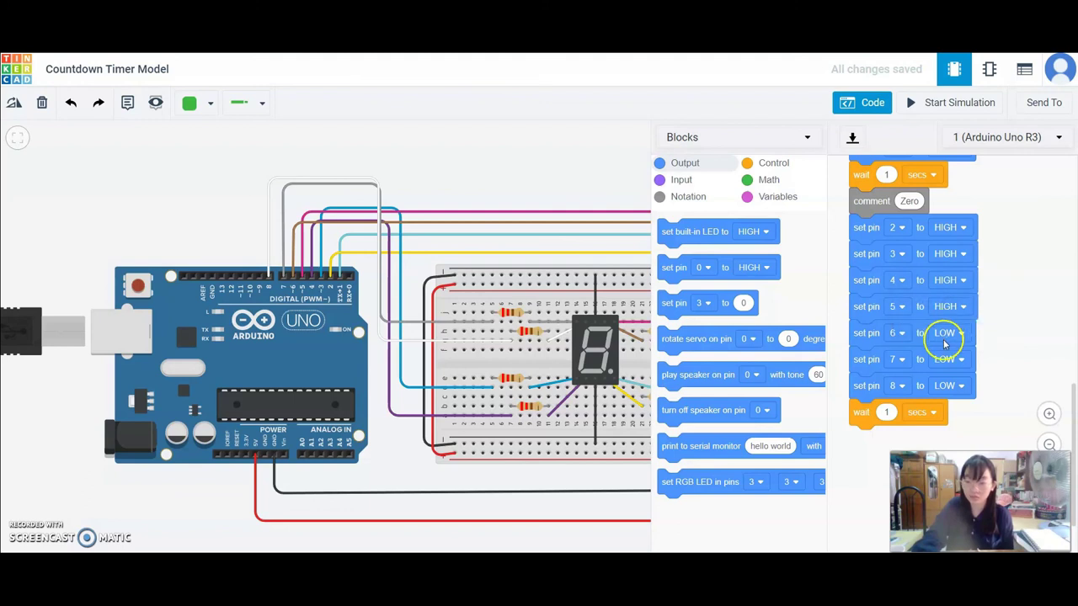
left_click(946, 365)
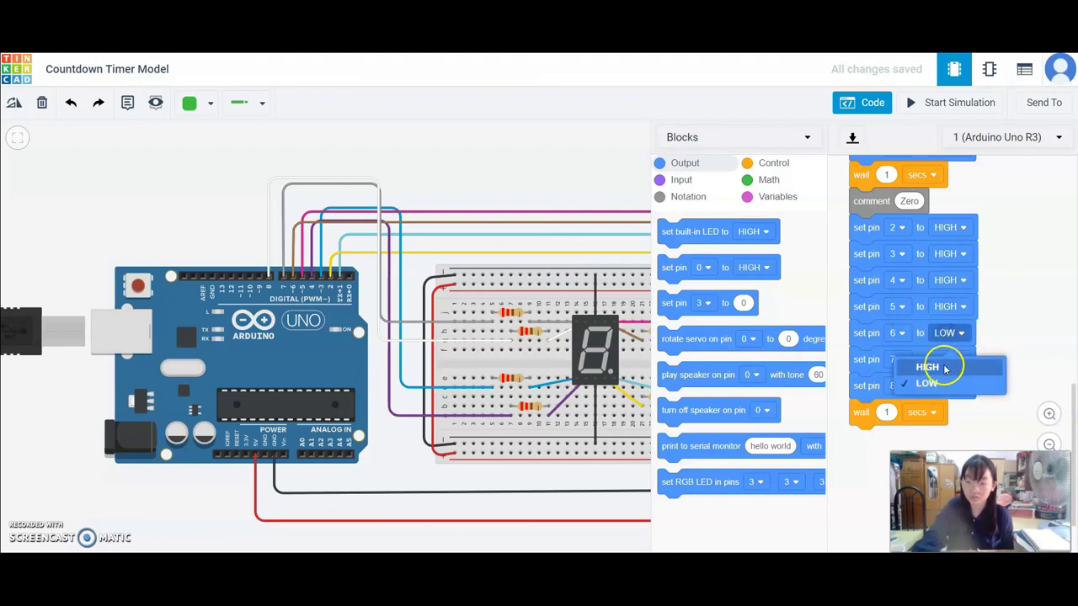
left_click(947, 387)
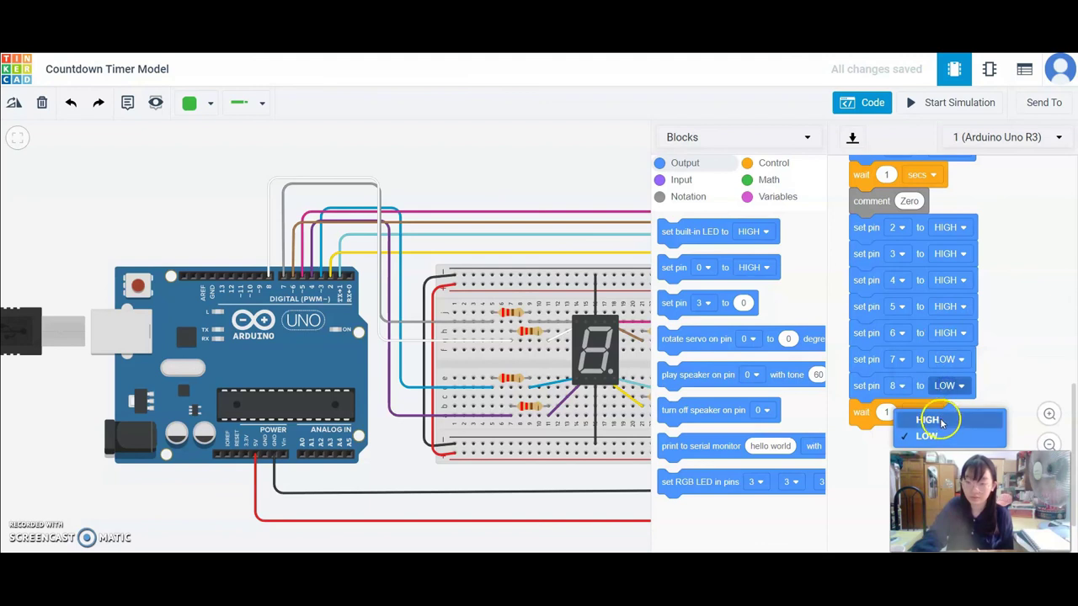
left_click(939, 419)
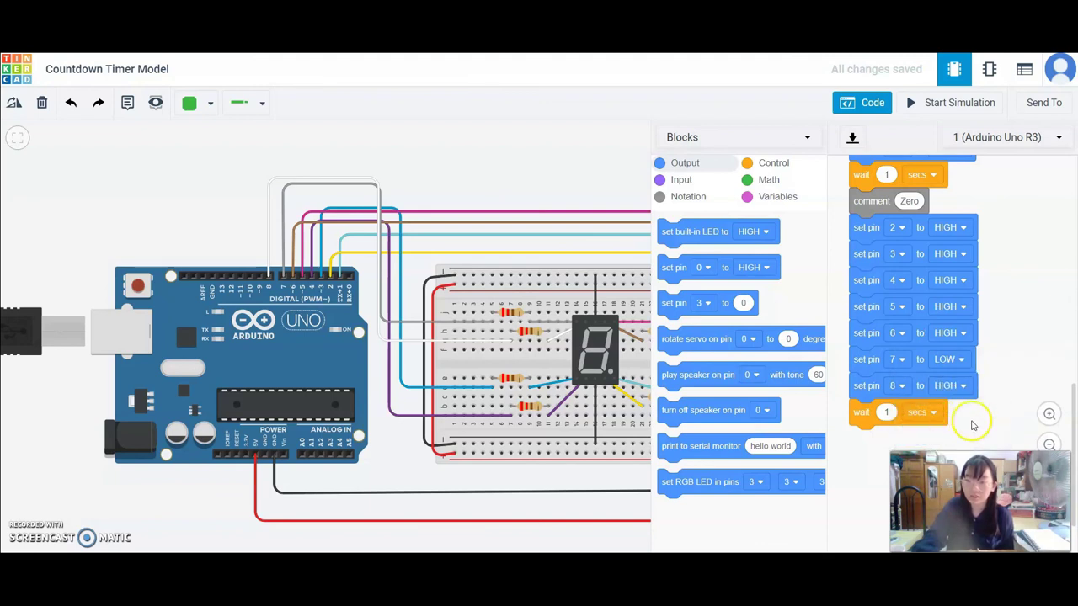
Step: Run the simulation to check the full countdown on the 7-segment display
left_click(923, 105)
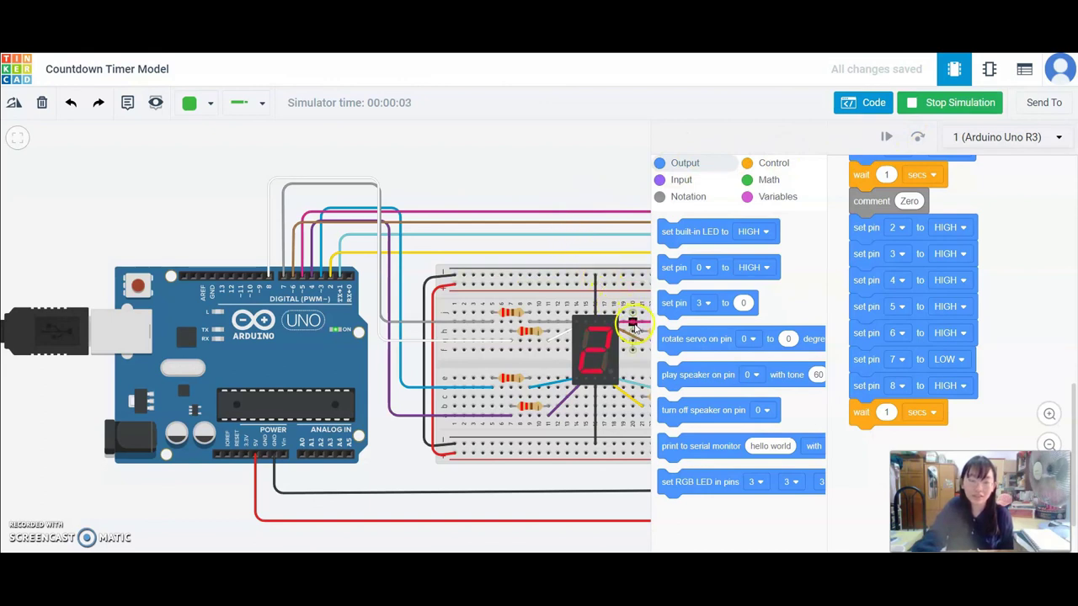
left_click(604, 389)
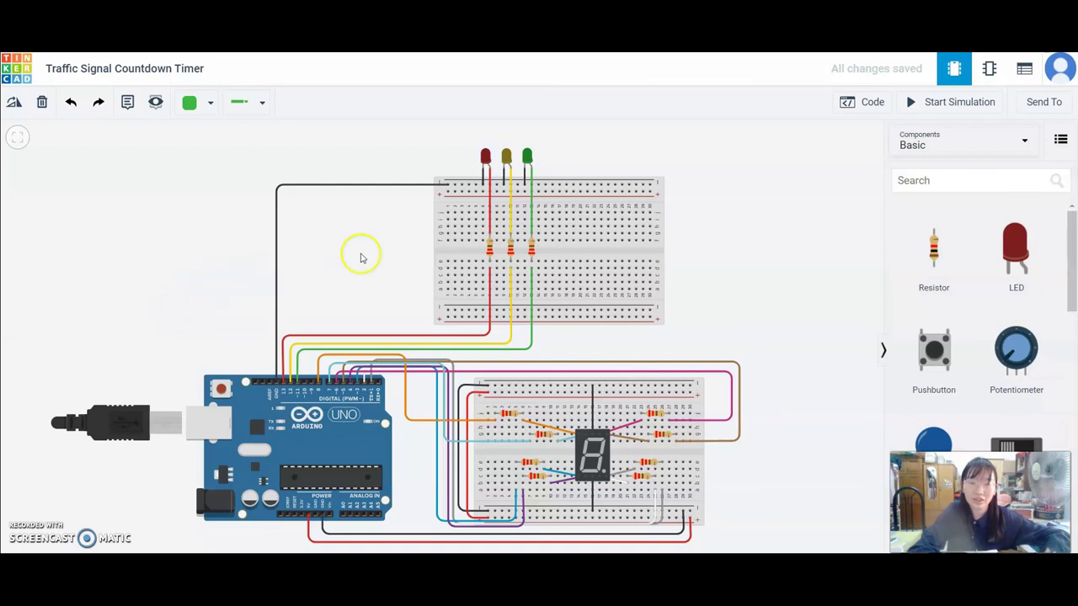
Step: In the Traffic Signal Countdown Timer design, inspect the LED traffic light breadboard and the countdown timer breadboard
left_click(648, 250)
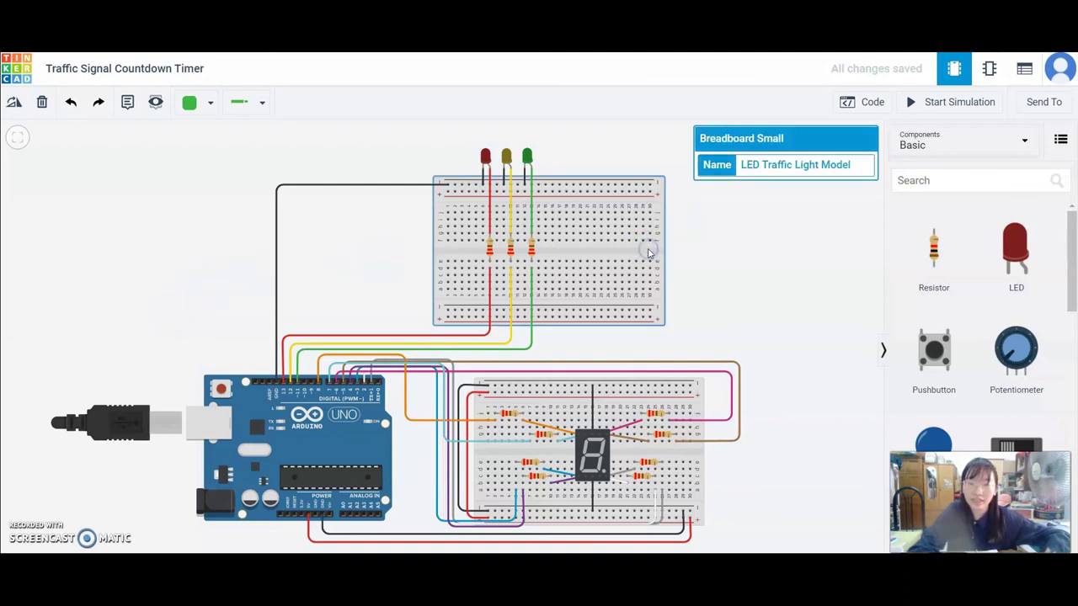
left_click(699, 450)
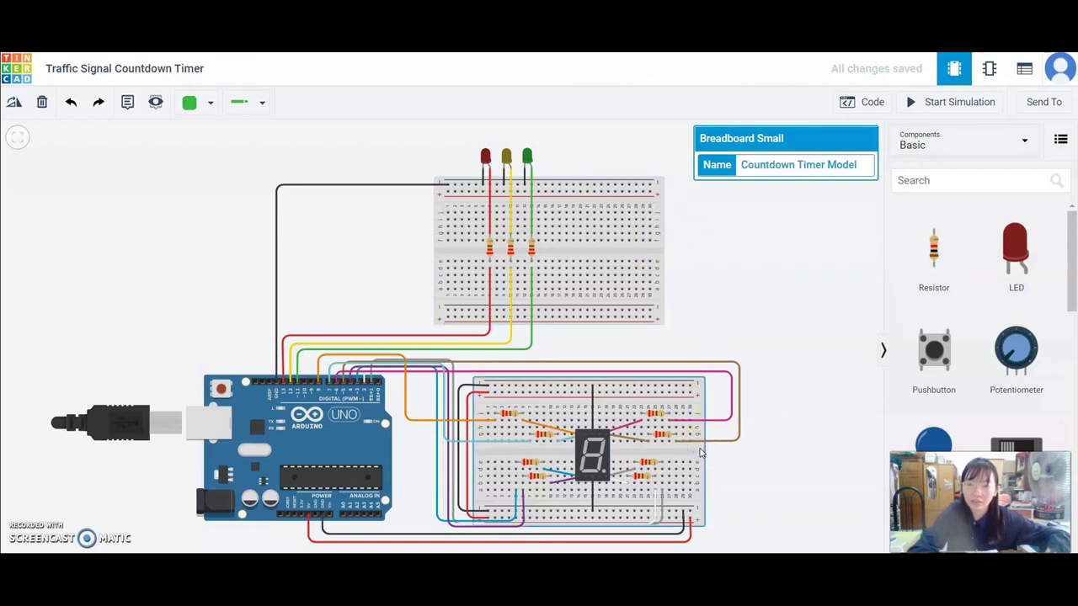
left_click(708, 343)
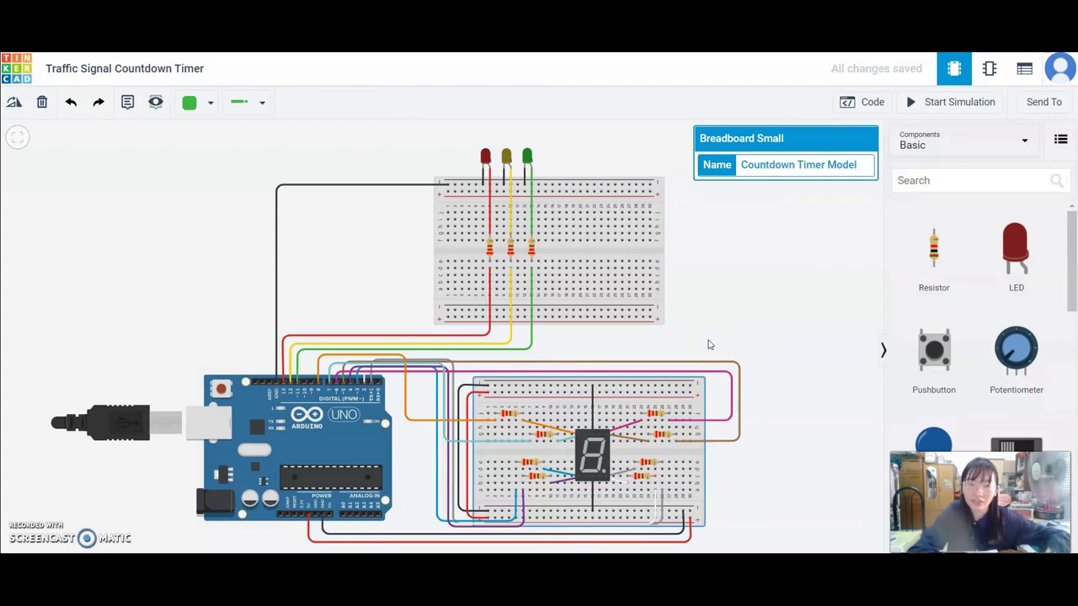
Step: Open the traffic signal design's block code and examine the Green Light and Yellow Light sections with their timer blocks
left_click(857, 102)
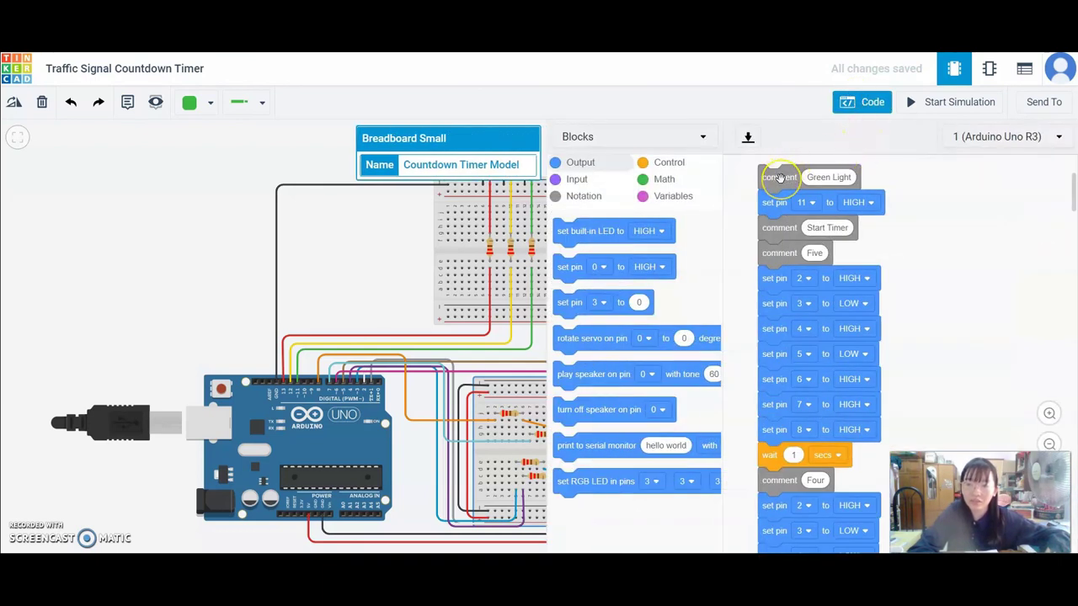
left_click(775, 207)
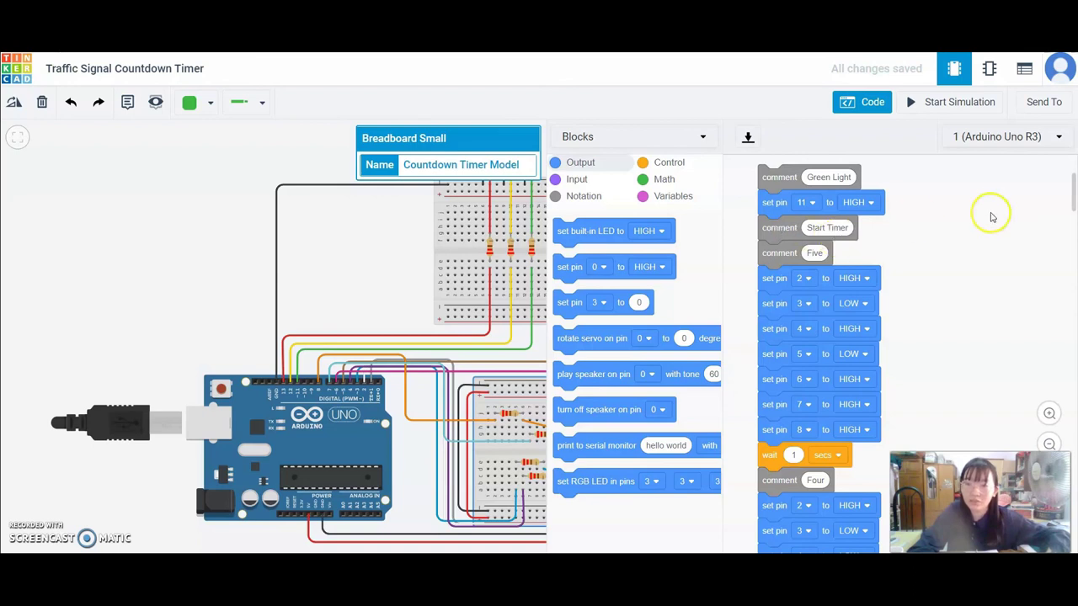
left_click_drag(1074, 205, 1074, 322)
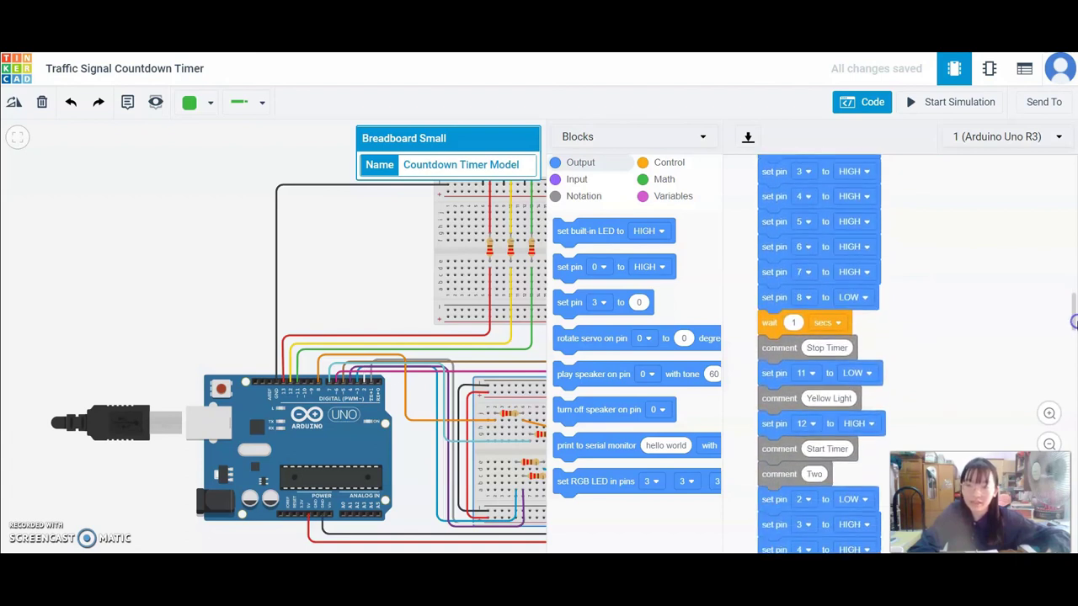
left_click(801, 346)
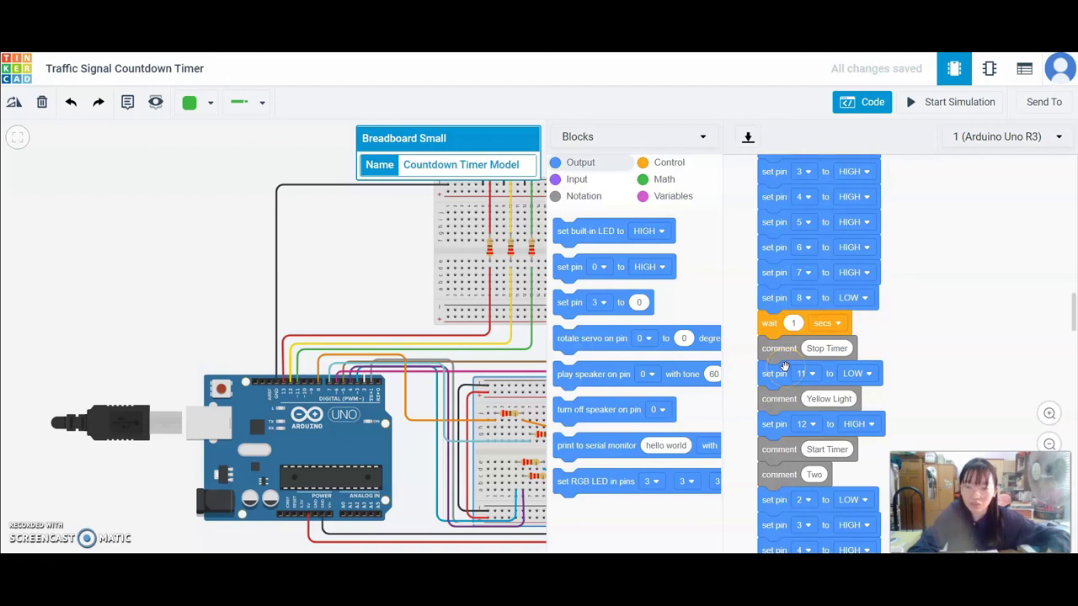
left_click(1072, 318)
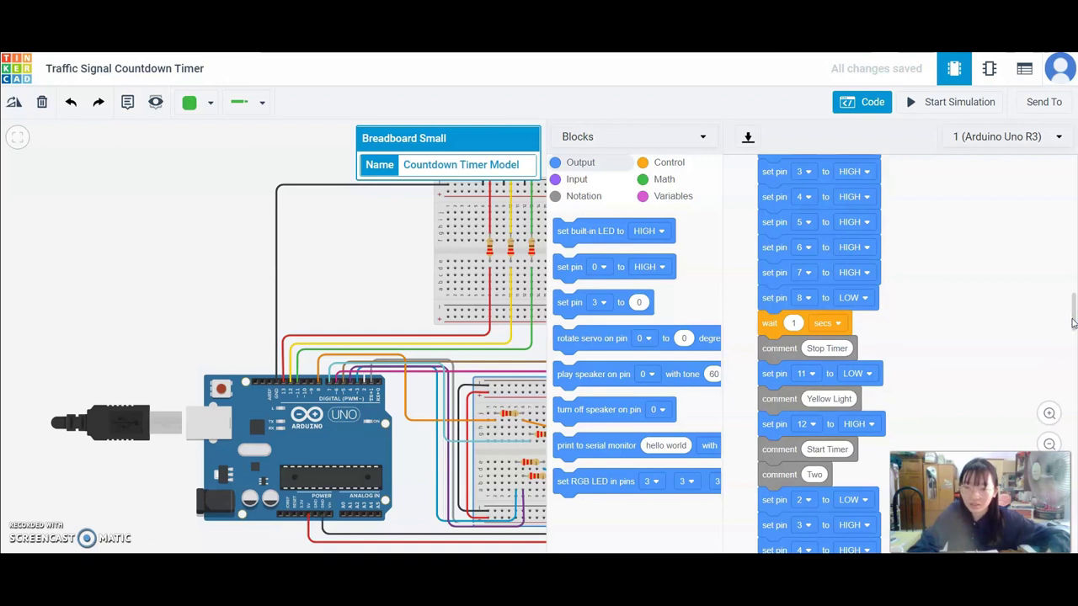